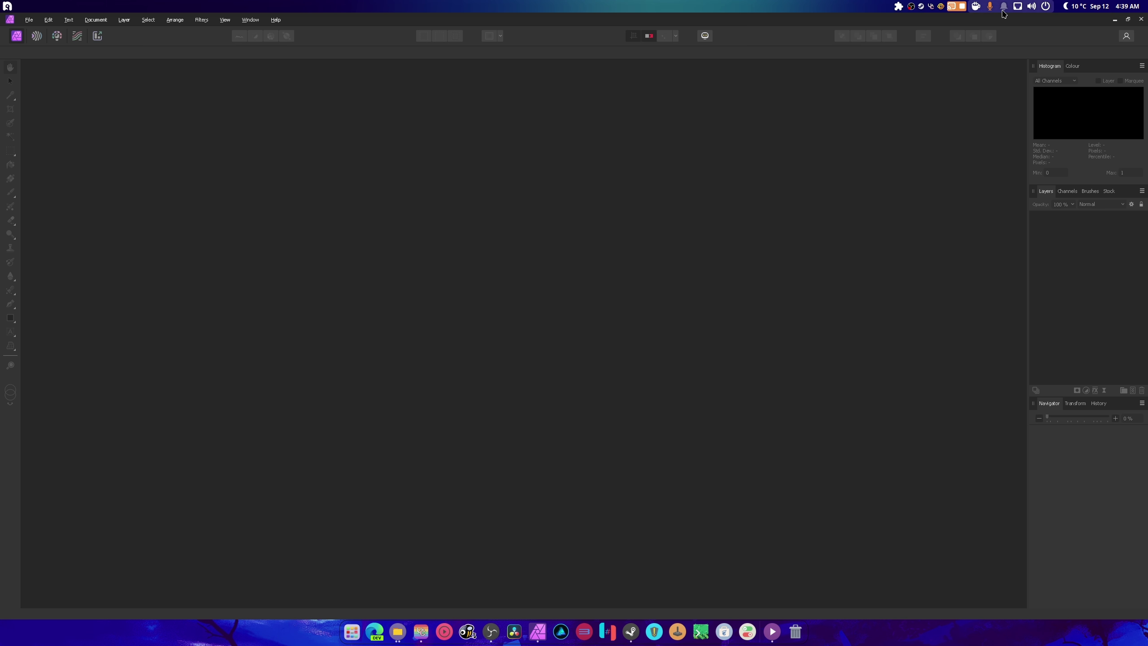
# Turn the desktop shell's blur effect off and back on.
pyautogui.click(898, 5)
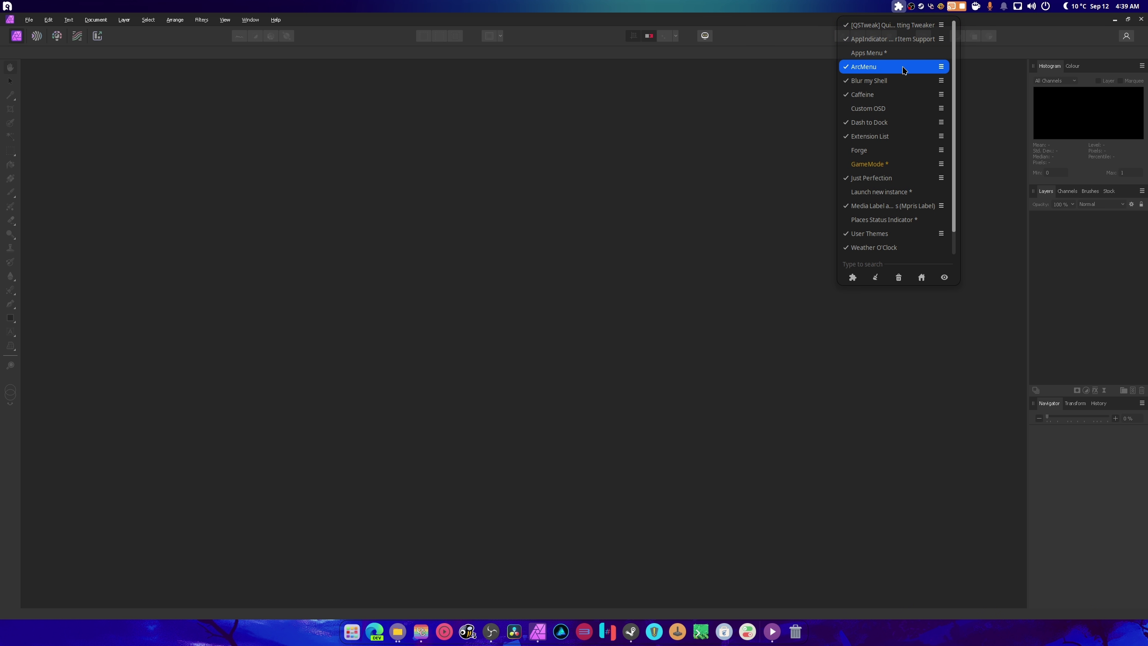
pyautogui.click(908, 82)
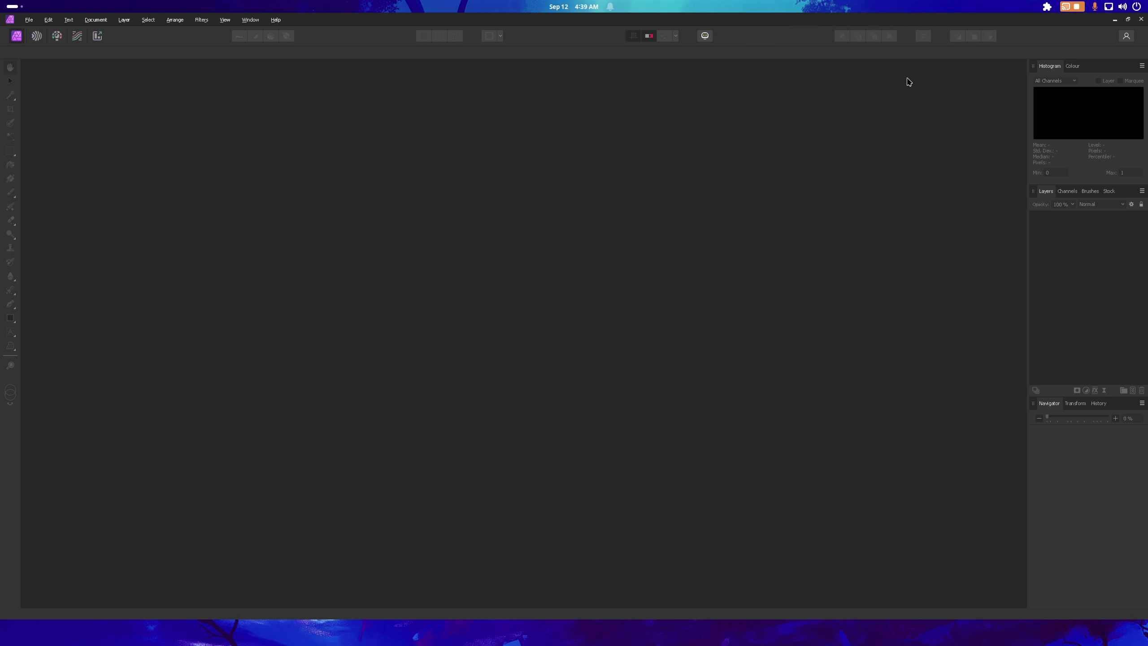
pyautogui.click(911, 6)
pyautogui.click(910, 81)
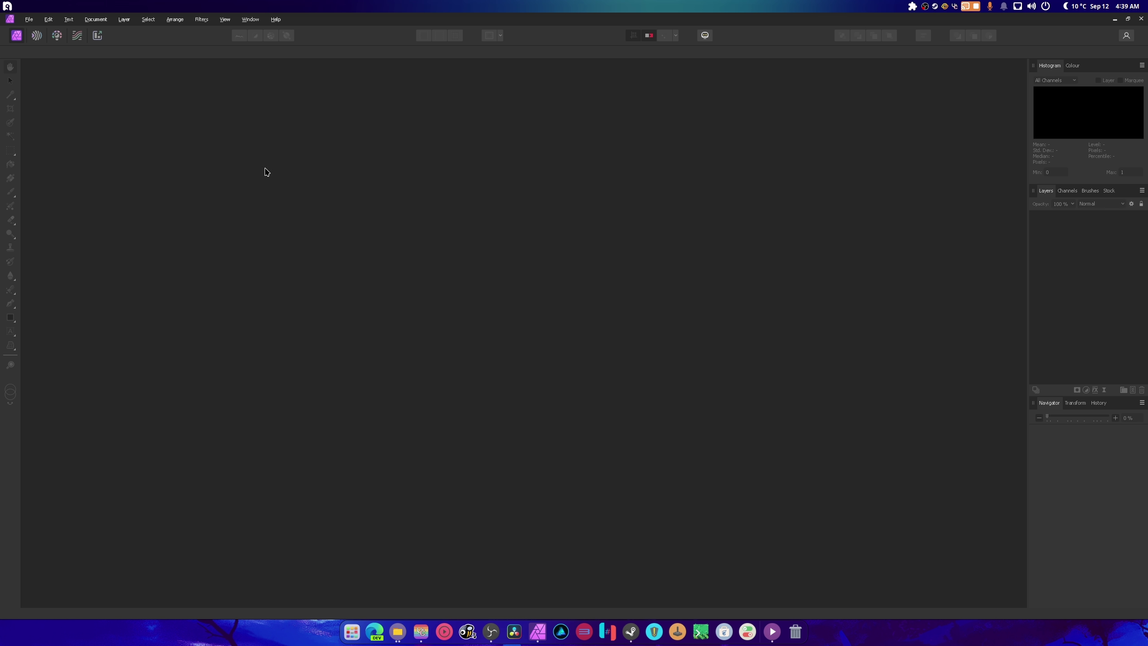
# Create a 2560 × 1440 px document with a transparent background, then narrow the diagonal curve slightly.
pyautogui.click(28, 19)
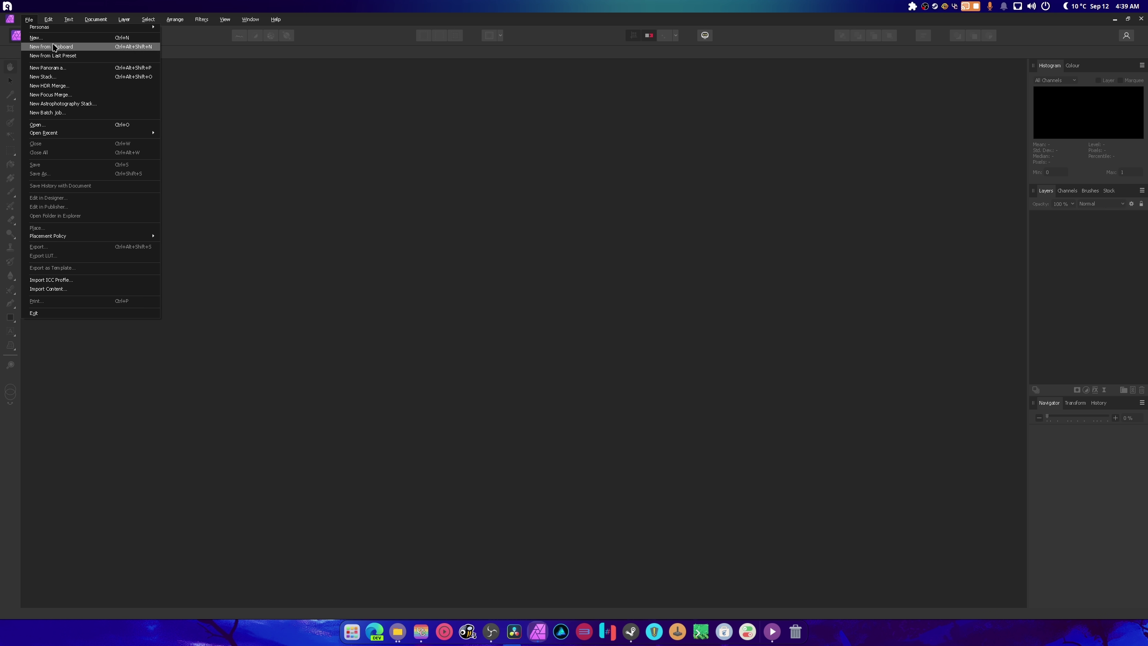
pyautogui.click(38, 38)
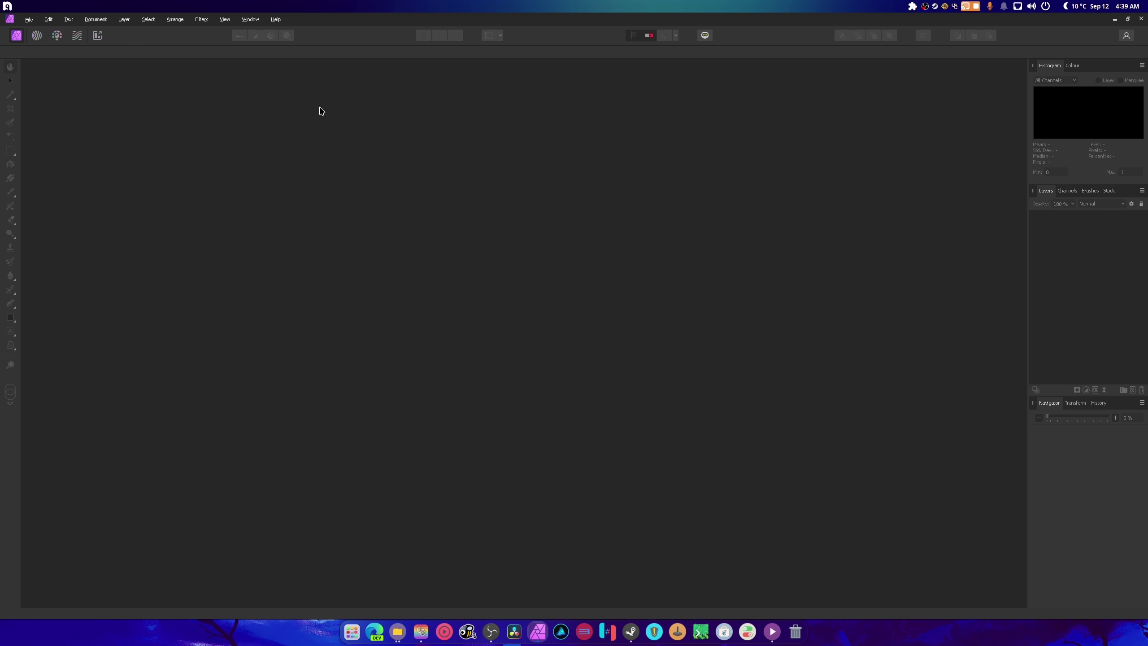
pyautogui.click(611, 361)
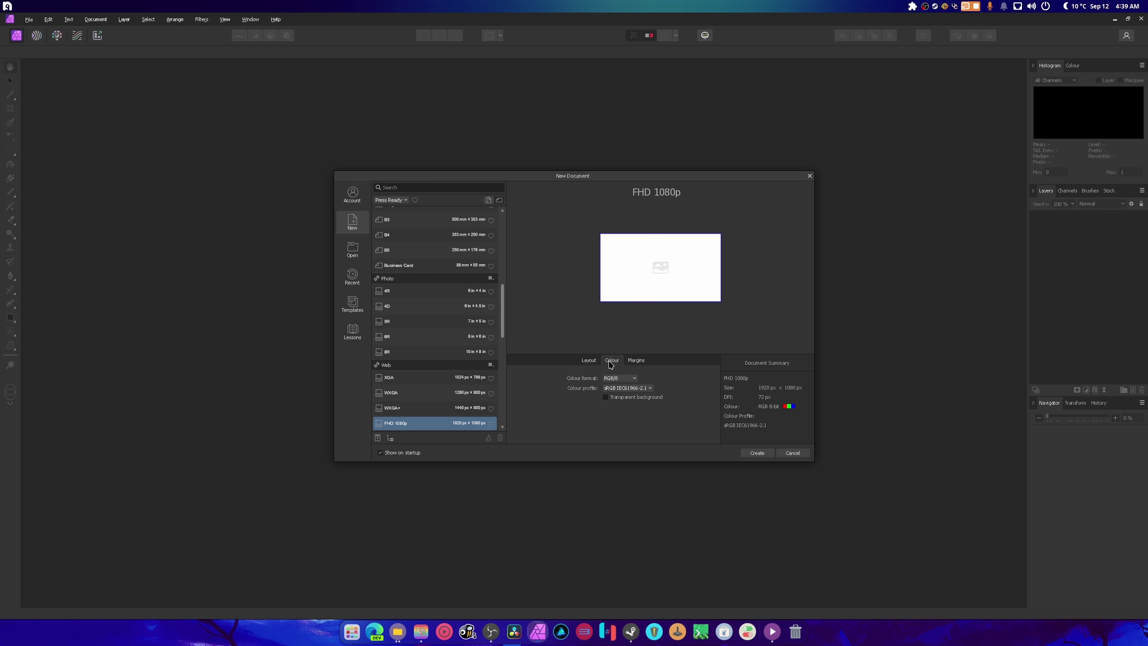
pyautogui.click(626, 399)
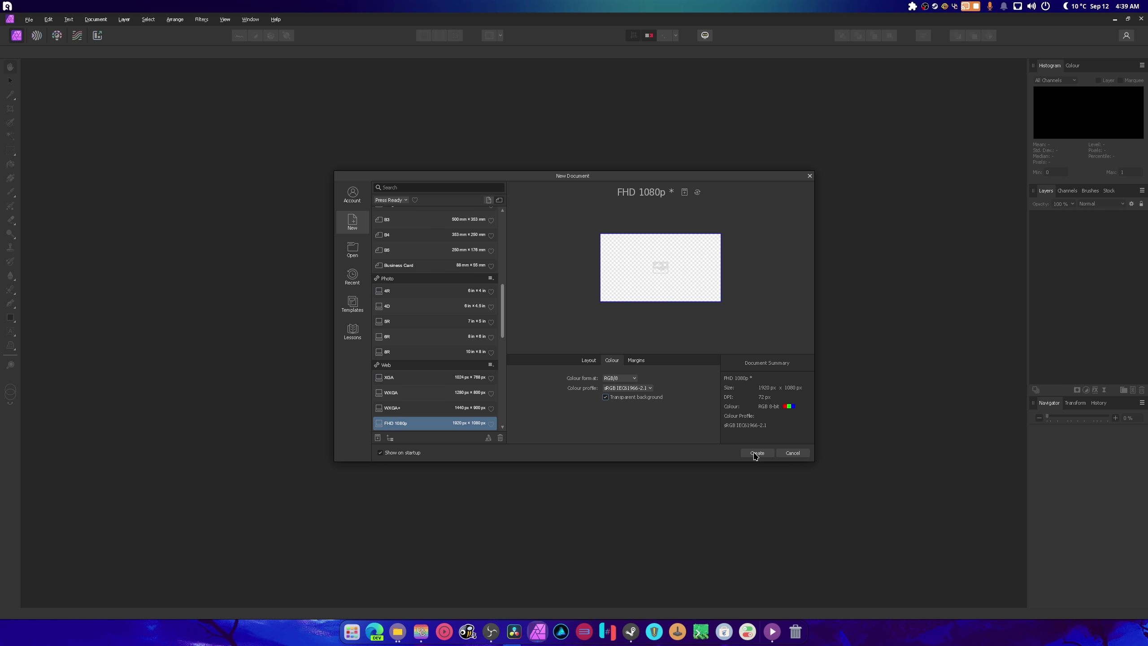
pyautogui.click(590, 361)
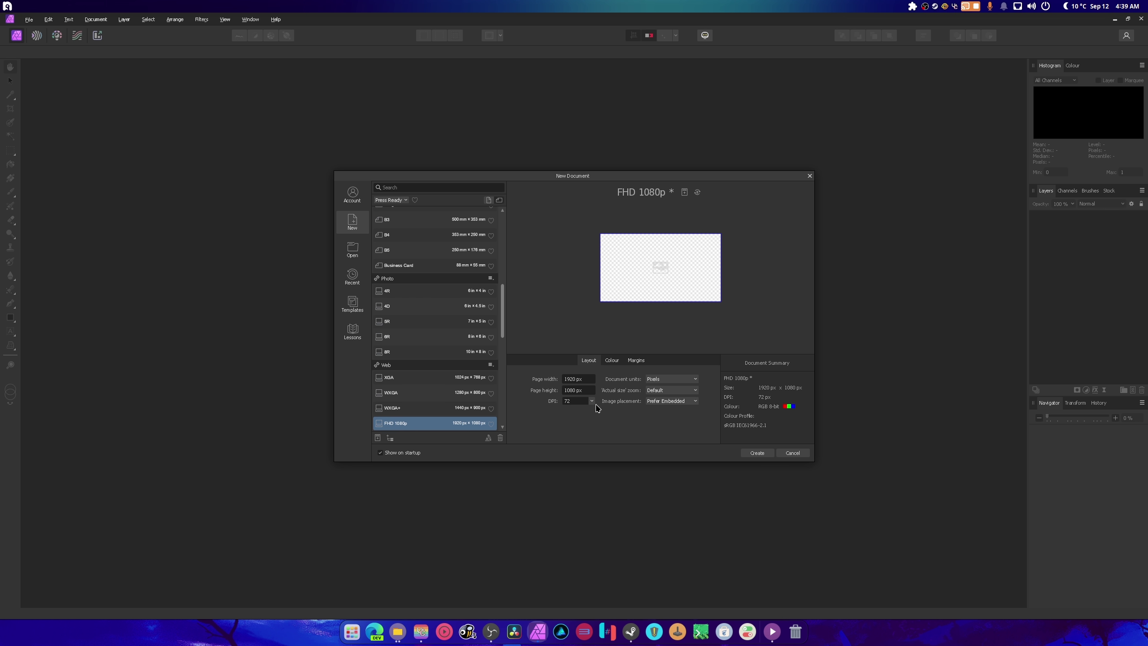
pyautogui.click(582, 380)
pyautogui.write('2560')
pyautogui.press('Tab')
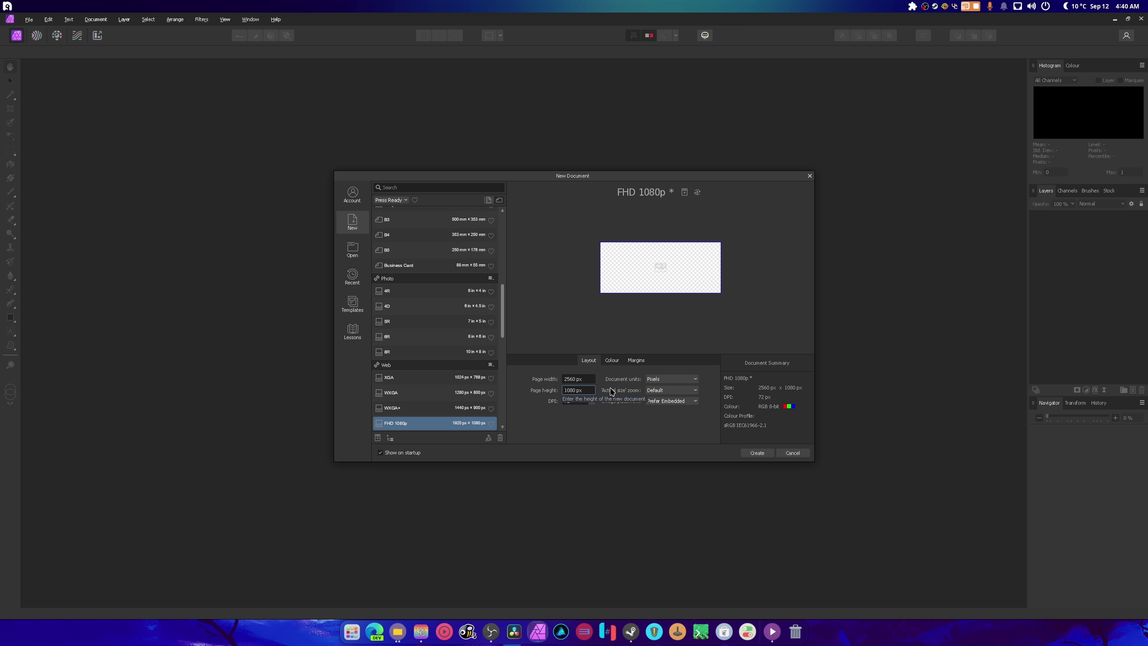
pyautogui.click(593, 393)
pyautogui.write('1440')
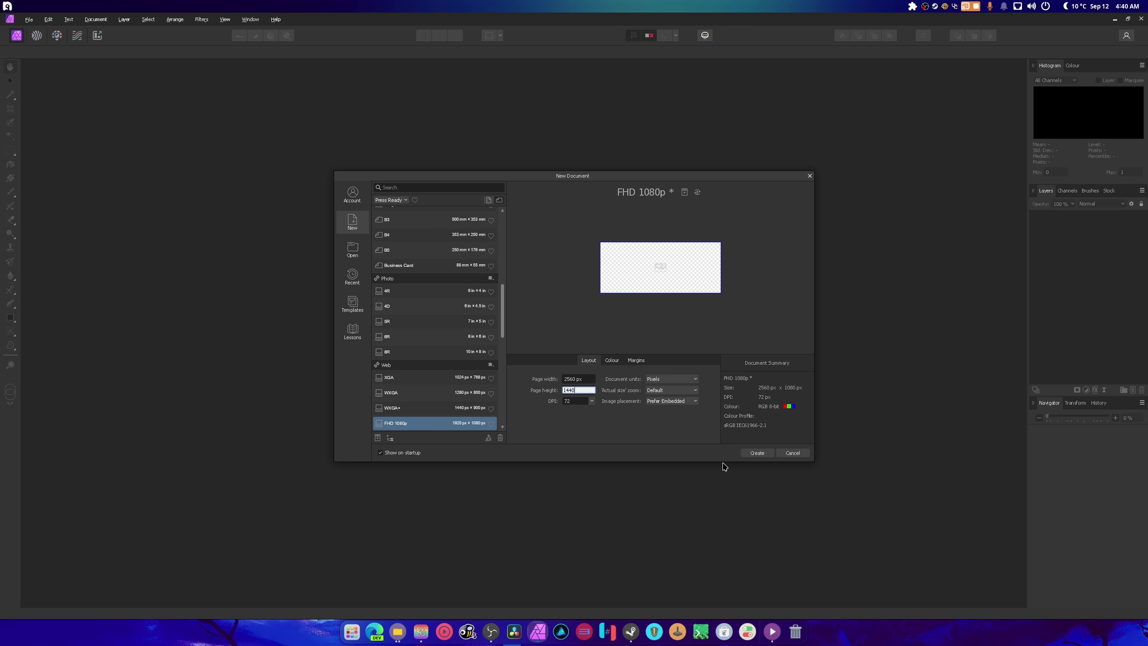
pyautogui.press('Tab')
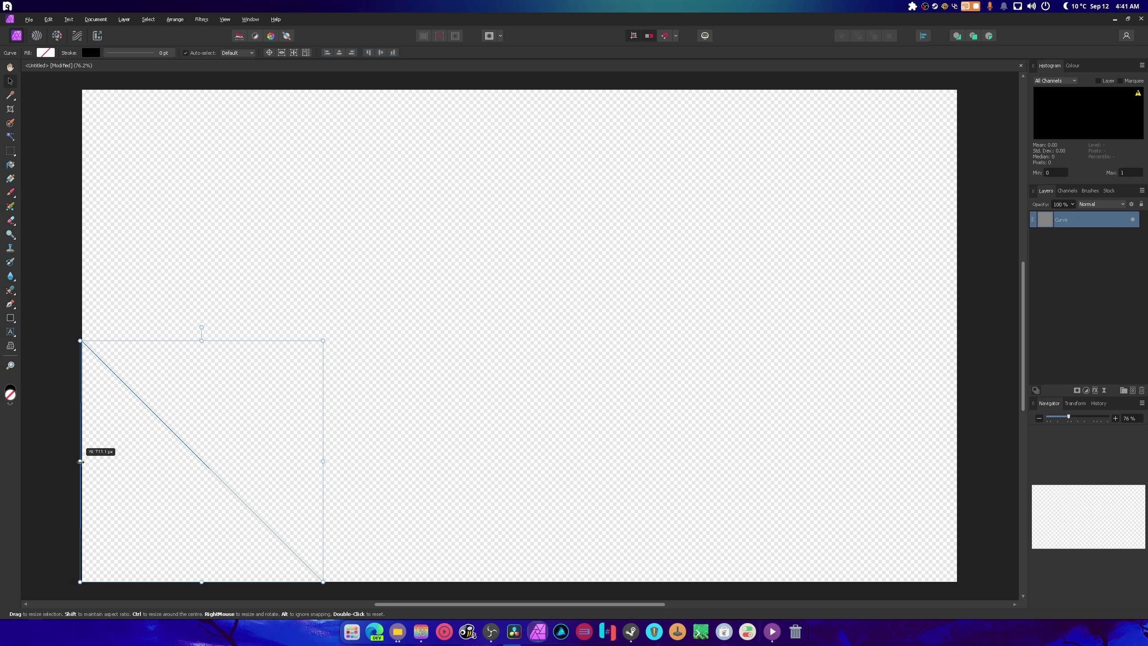
pyautogui.moveTo(81, 462); pyautogui.dragTo(81, 461)
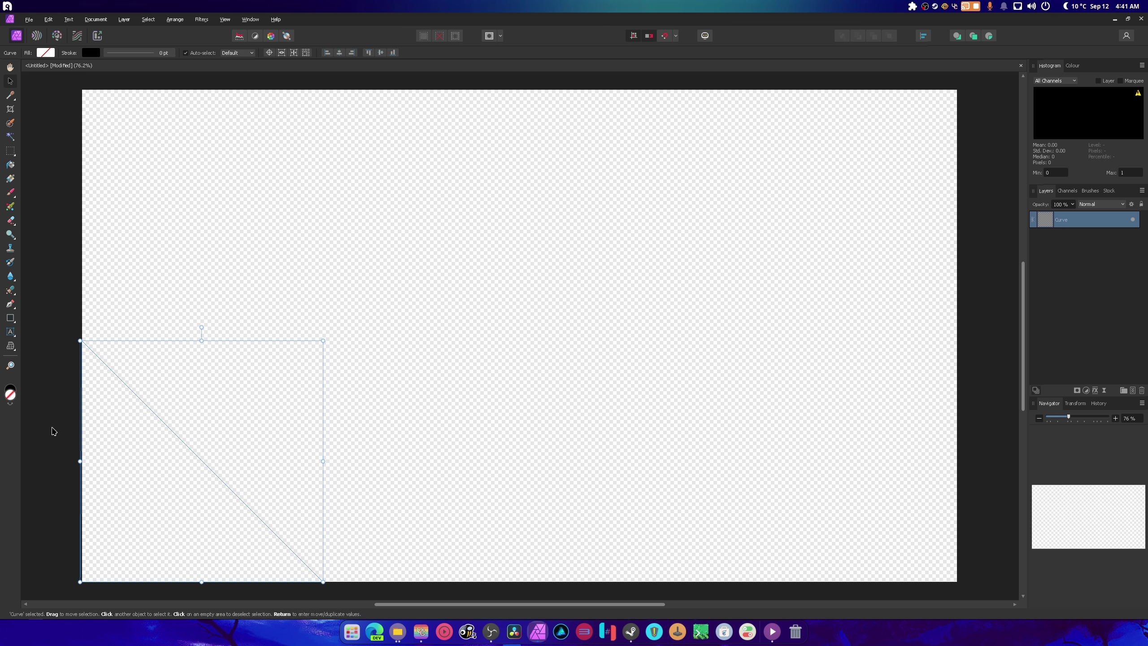
# Zoom in on the lower-left area of the canvas.
pyautogui.click(10, 234)
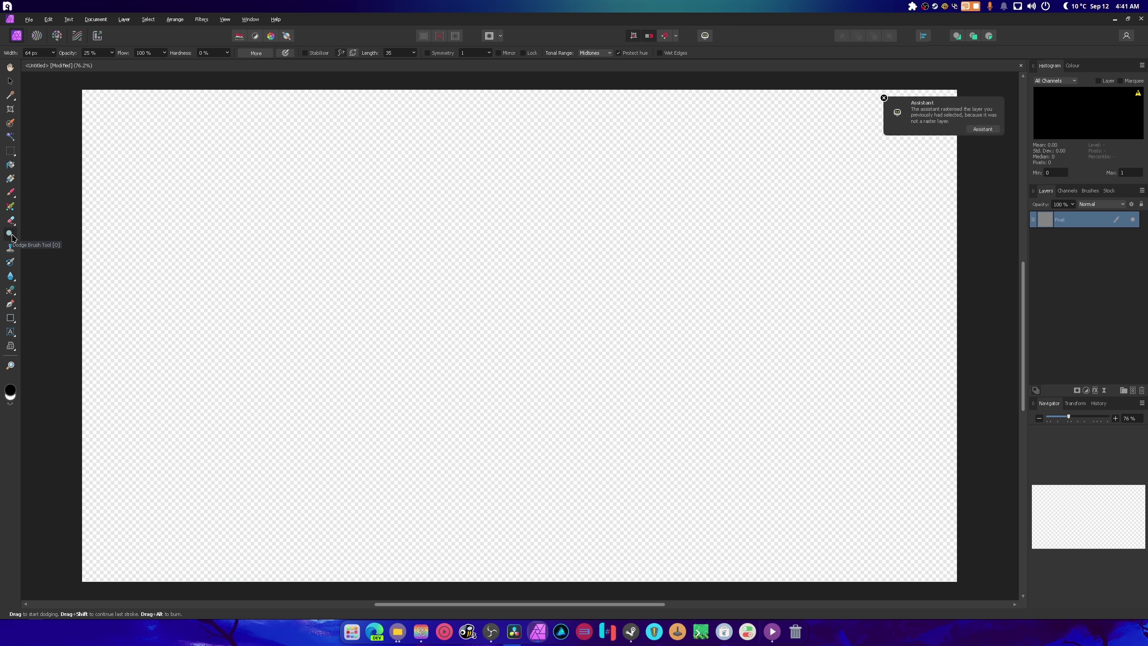
pyautogui.click(10, 365)
pyautogui.click(88, 524)
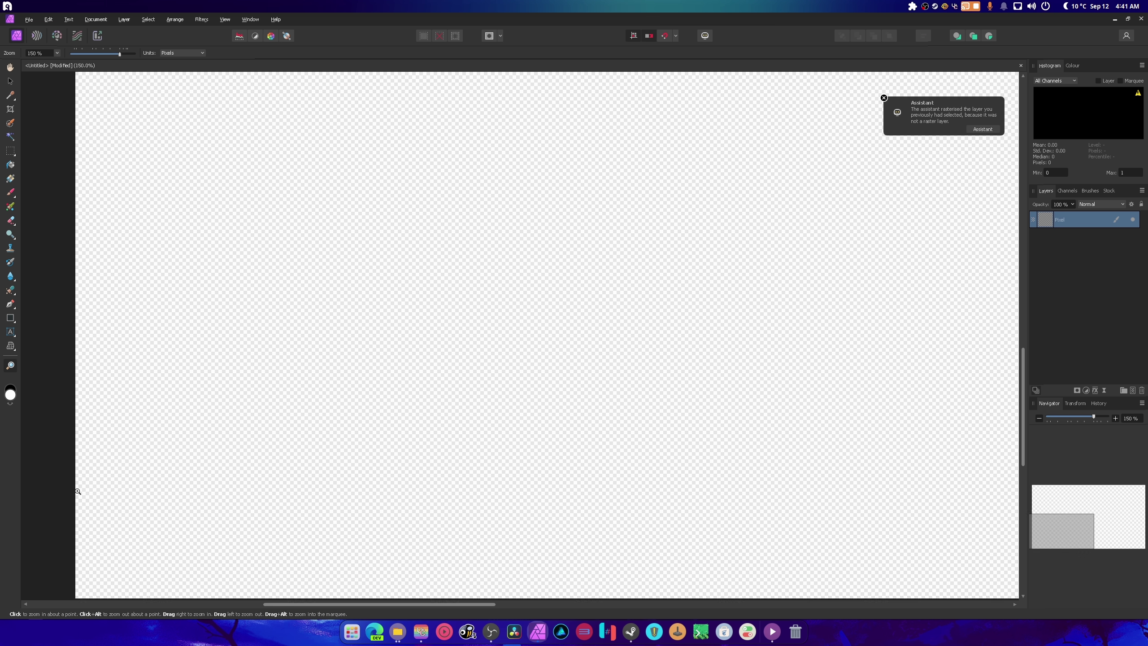
pyautogui.scroll(-1, 78, 491)
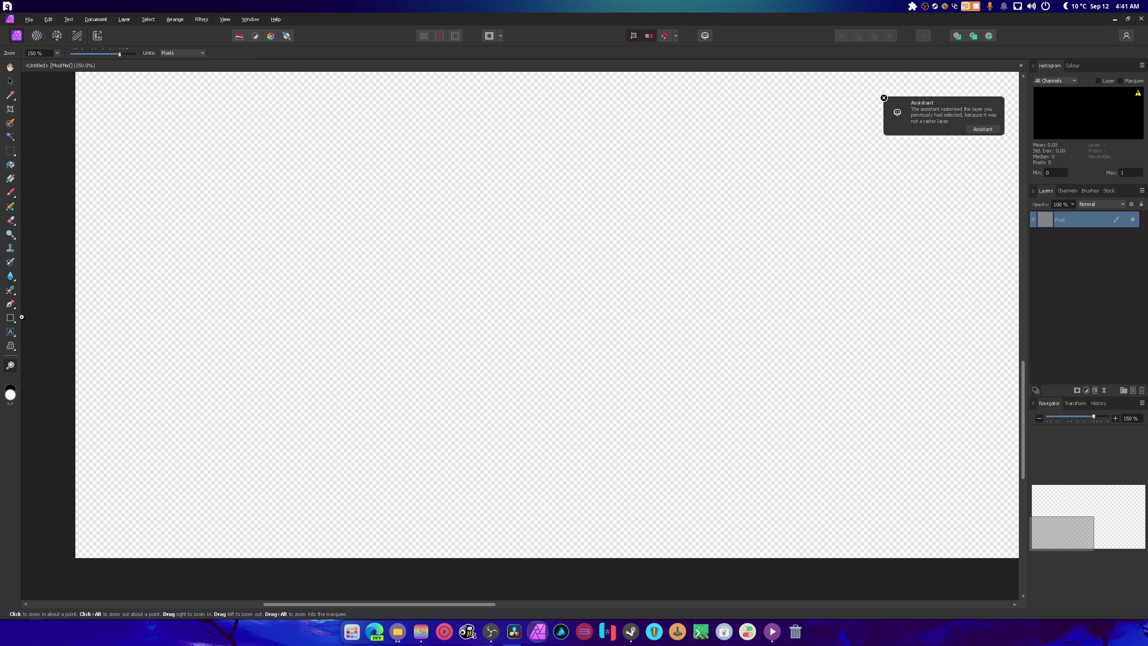
# Draw a bottom-left triangle with the Pen tool, make it a selection and flood fill it white.
pyautogui.click(10, 303)
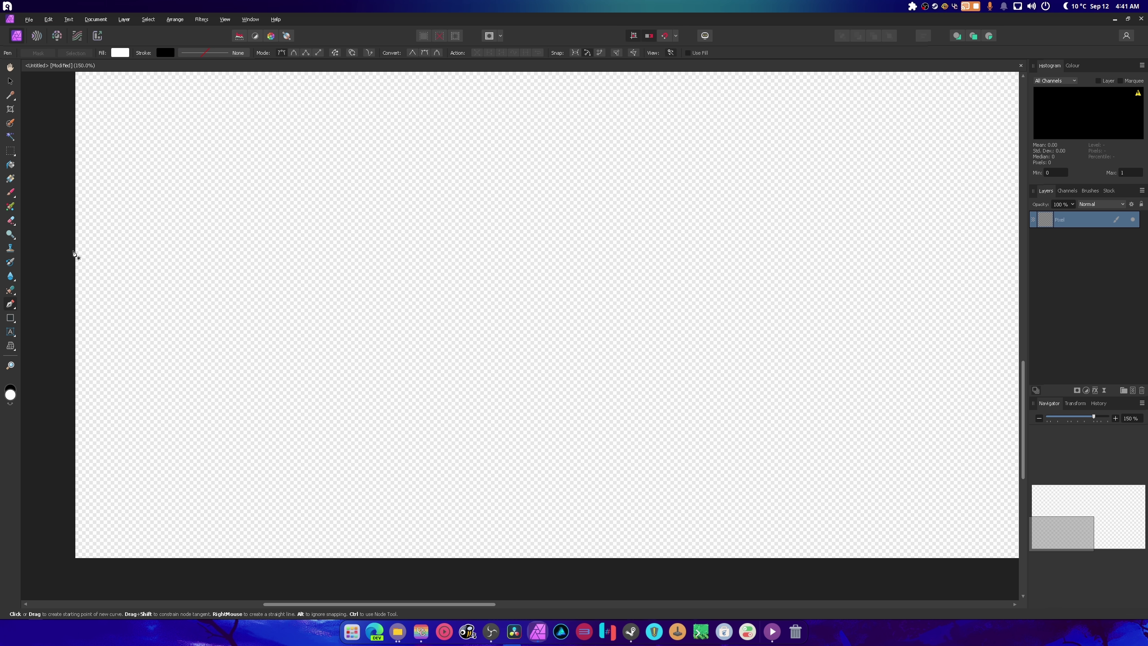
pyautogui.click(76, 250)
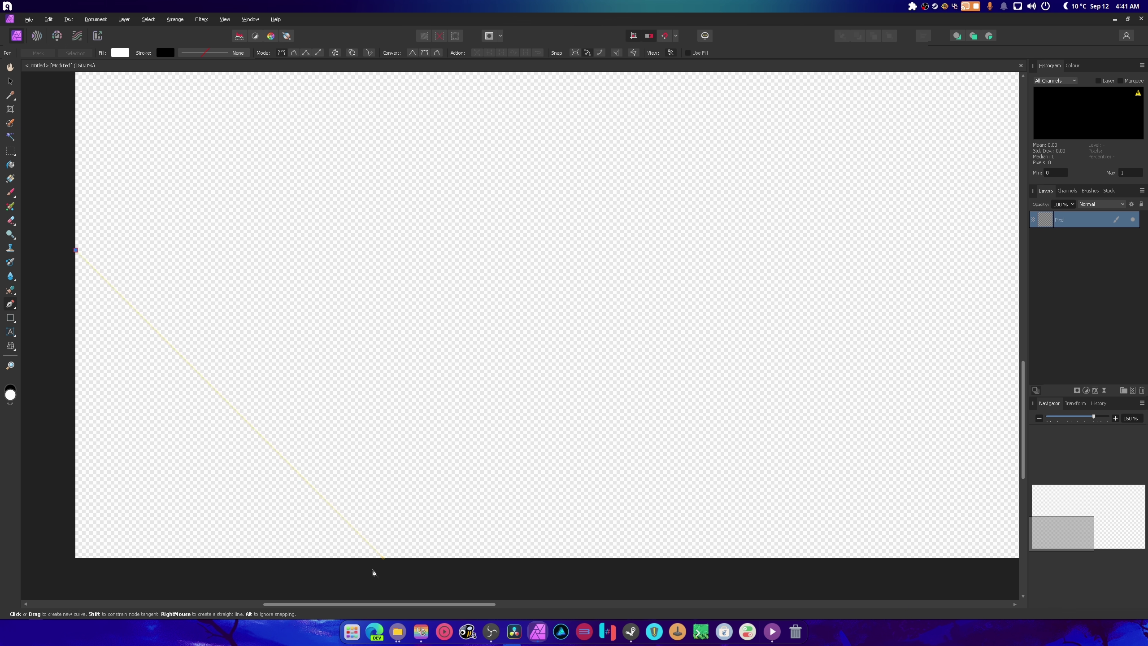
pyautogui.click(373, 573)
pyautogui.click(75, 559)
pyautogui.click(76, 53)
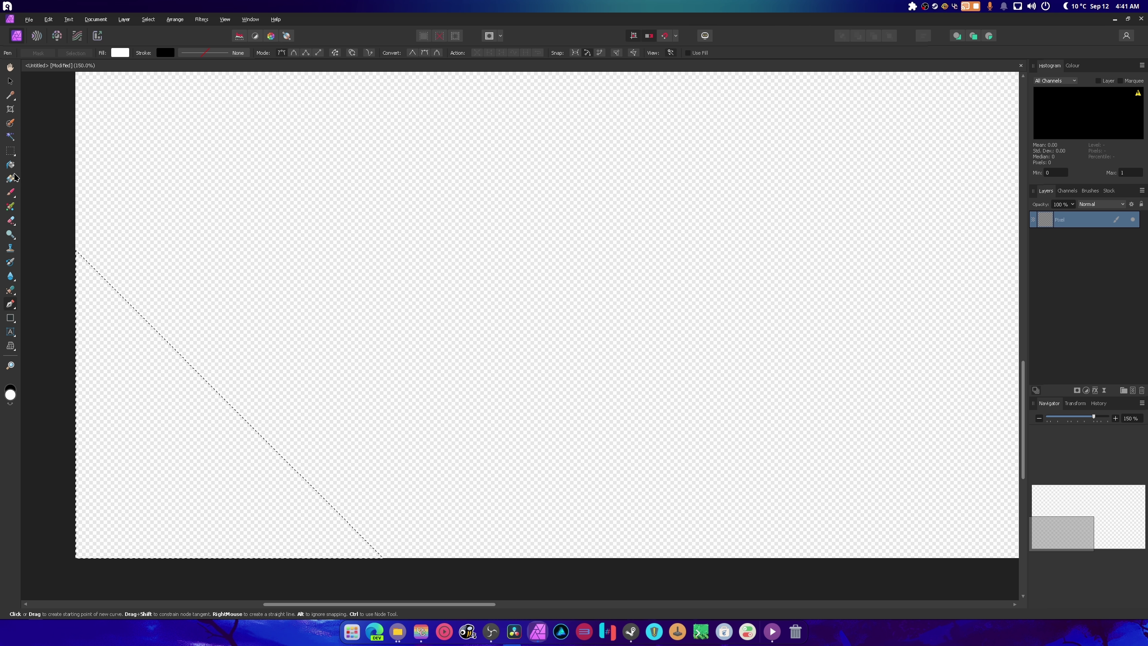
pyautogui.click(10, 164)
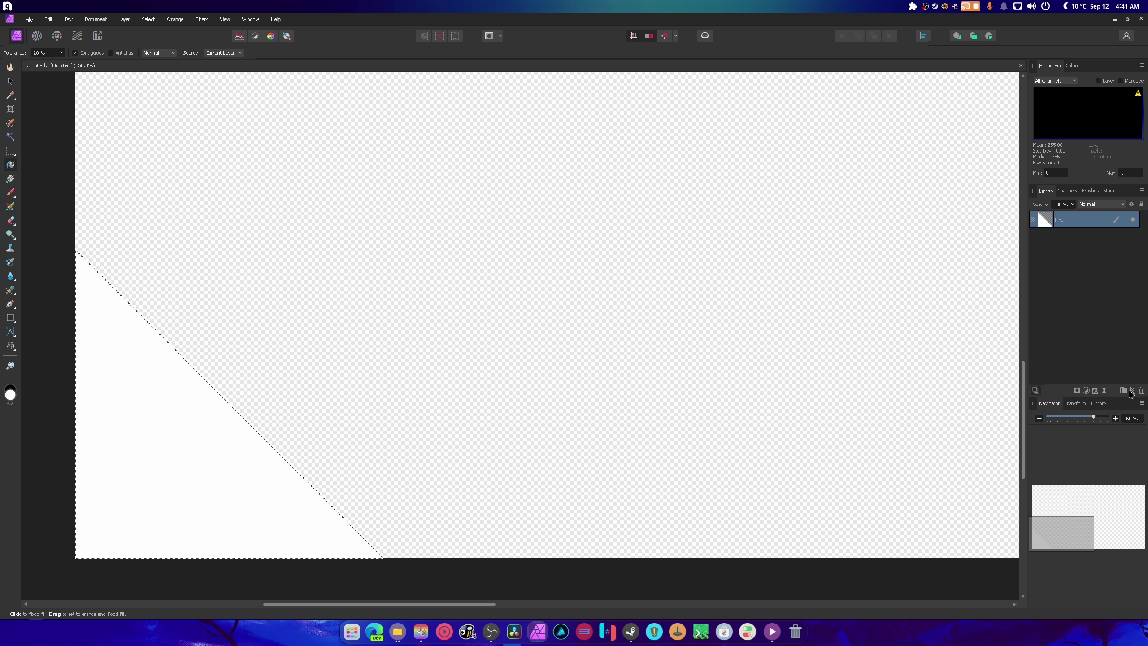
# Add a new empty Pixel layer on top and hide the white-triangle layer.
pyautogui.click(1132, 391)
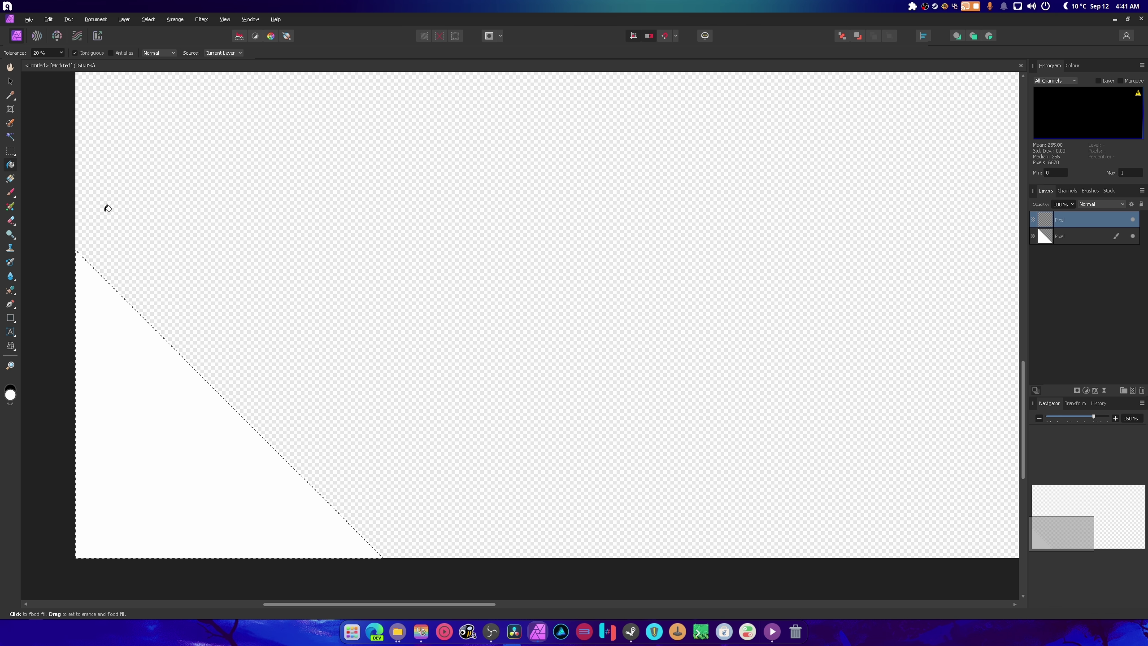
pyautogui.scroll(3, 722, 308)
pyautogui.scroll(8, 718, 310)
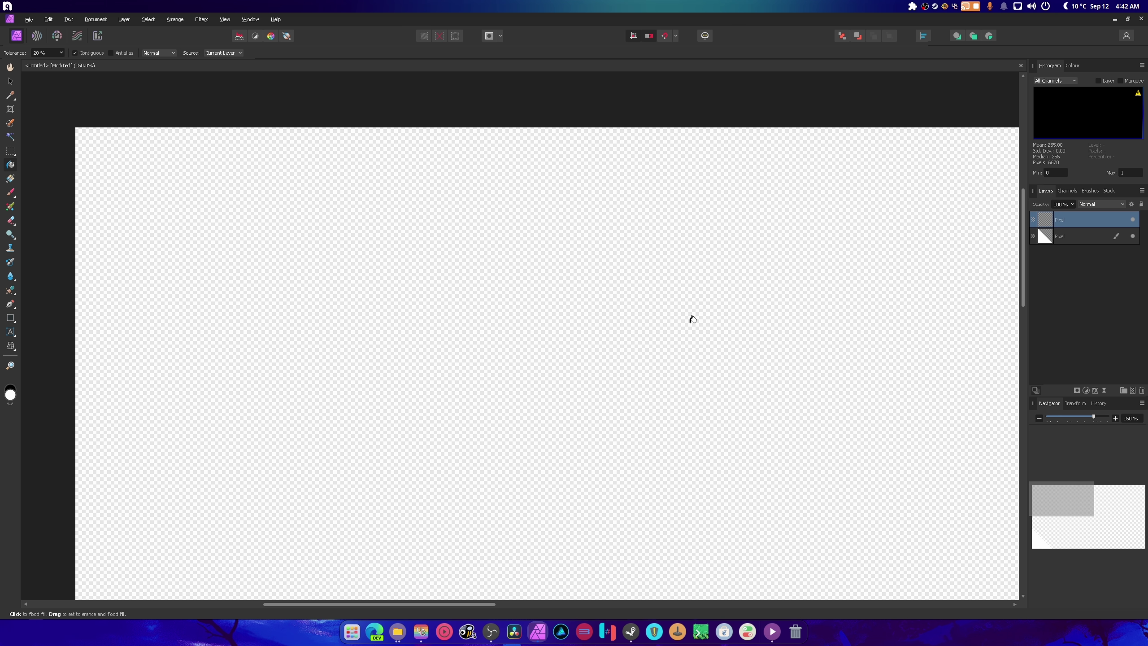
pyautogui.click(11, 151)
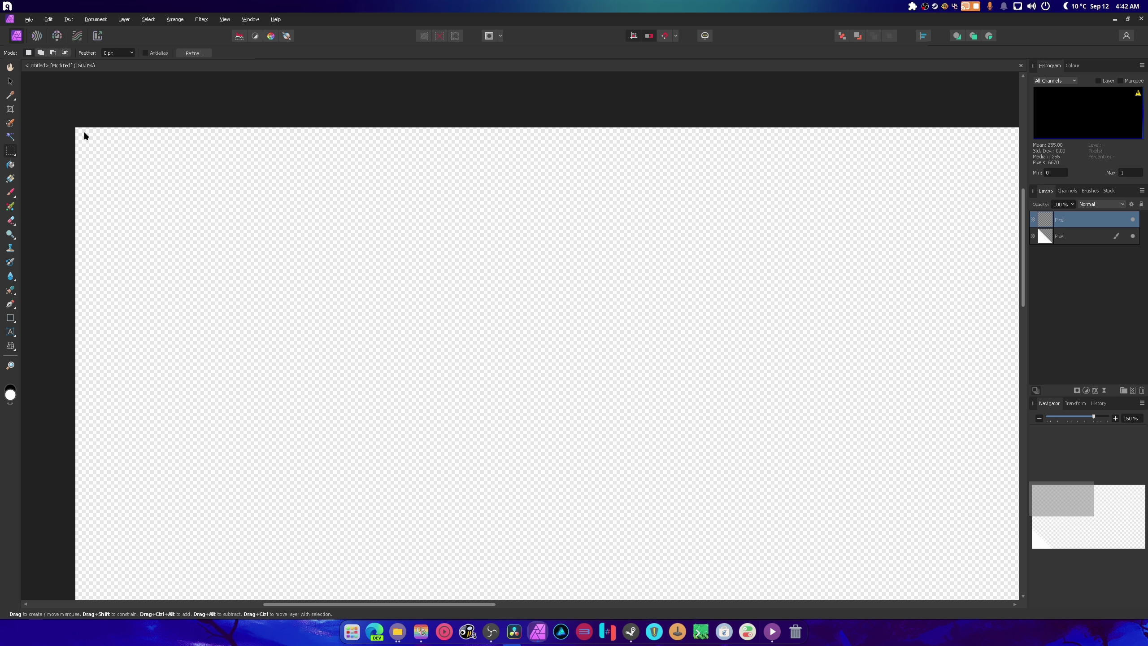
pyautogui.click(1132, 236)
# Drag a rectangular selection from the canvas's top-left corner and enlarge it.
pyautogui.moveTo(80, 132); pyautogui.dragTo(432, 483)
pyautogui.moveTo(559, 399); pyautogui.dragTo(400, 558)
pyautogui.hscroll(2, 620, 538)
pyautogui.scroll(-3, 422, 546)
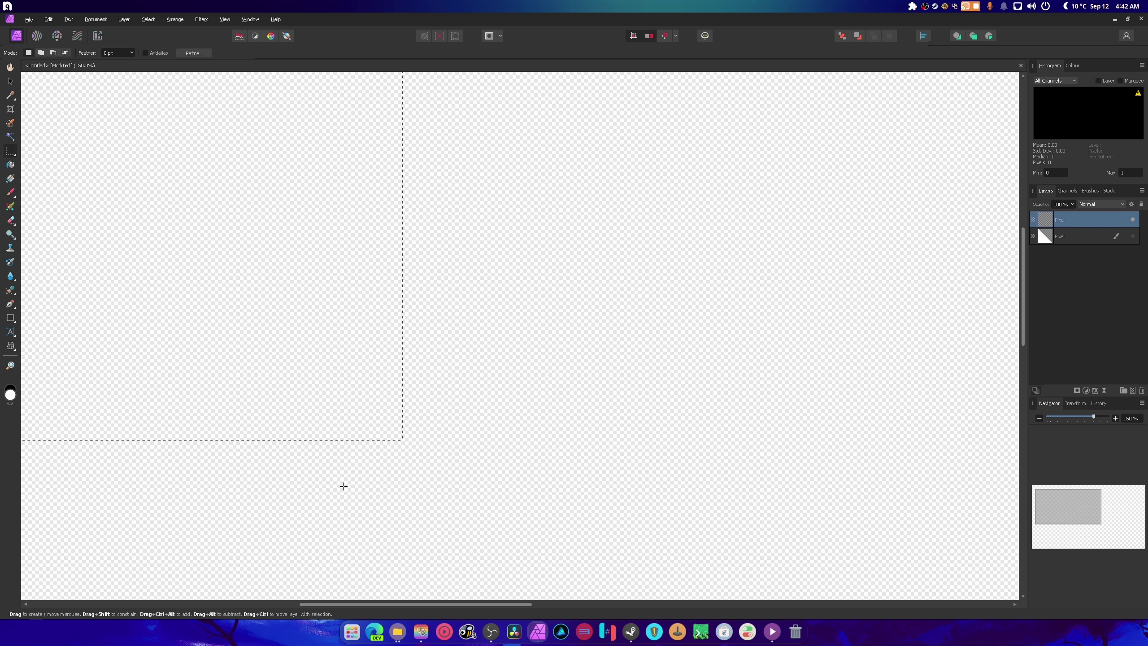
pyautogui.scroll(-3, 344, 486)
pyautogui.hscroll(-5, 251, 536)
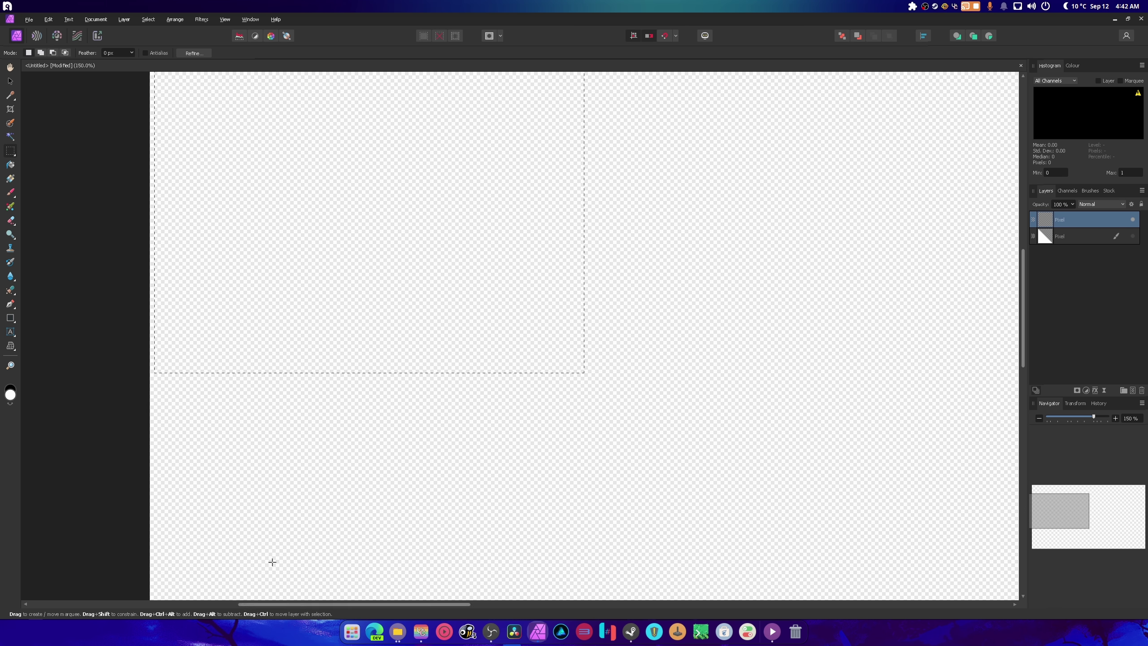
# Zoom to 100%, then Zoom to Width, and clear the rectangular selection.
pyautogui.click(10, 365)
pyautogui.rightClick(67, 338)
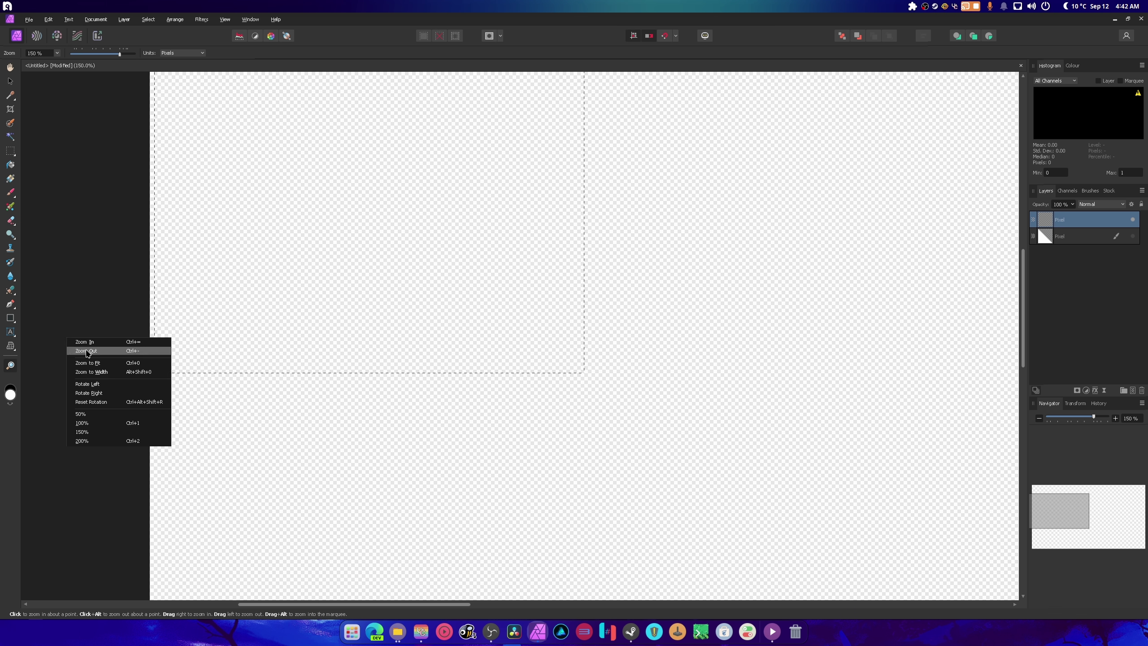
pyautogui.click(88, 352)
pyautogui.rightClick(565, 336)
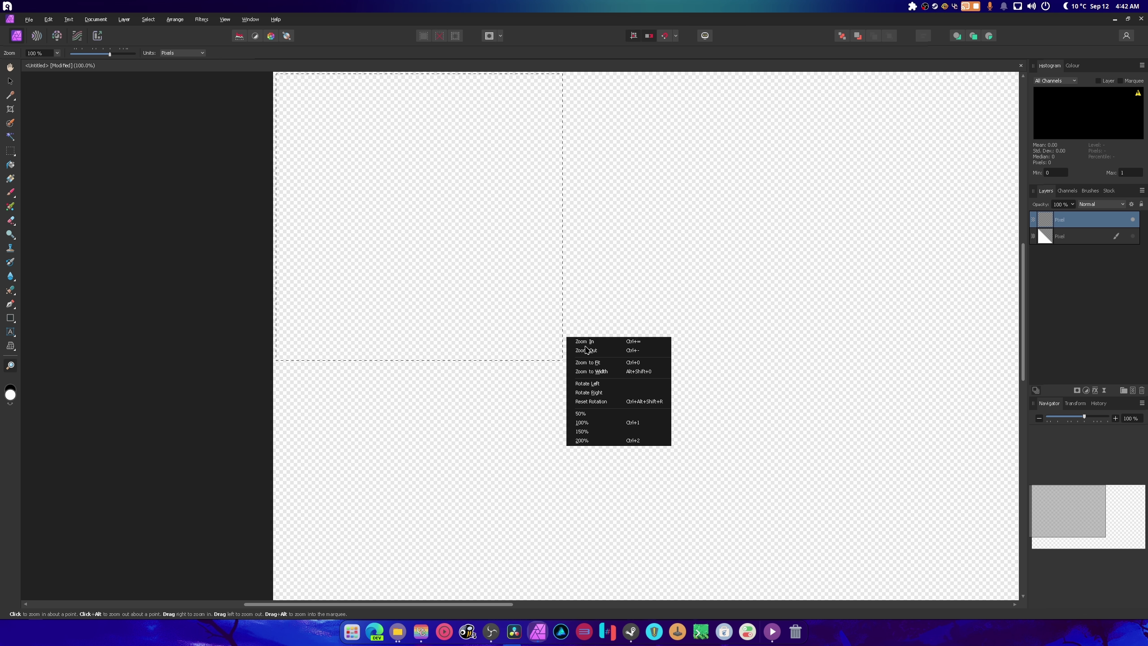
pyautogui.click(609, 372)
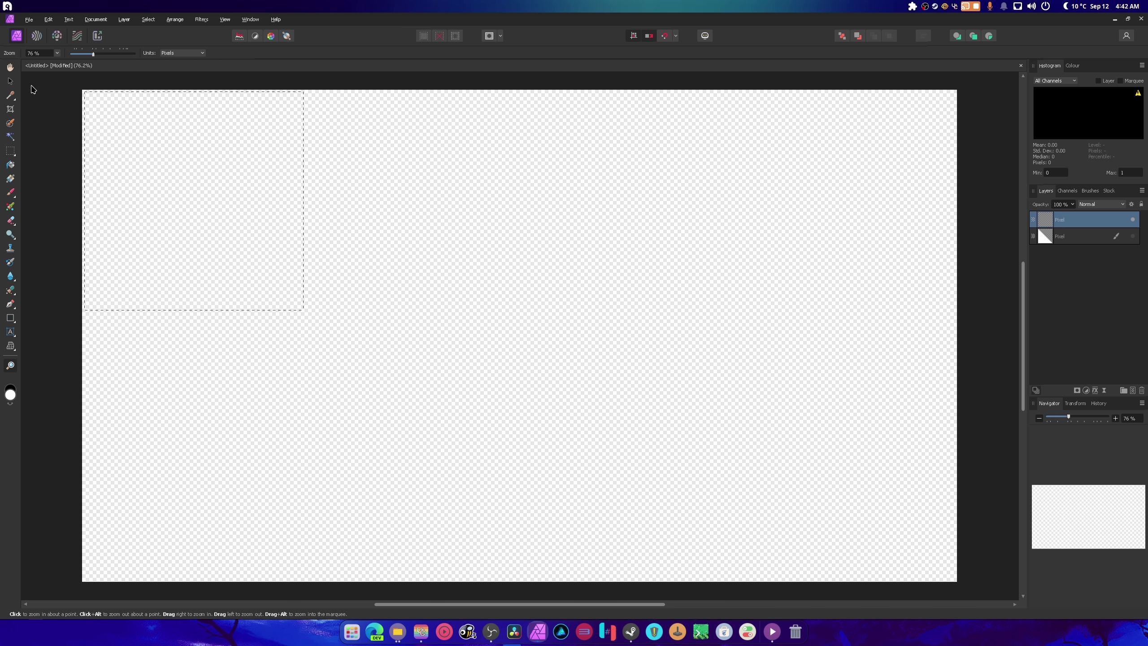
pyautogui.click(19, 149)
pyautogui.click(716, 288)
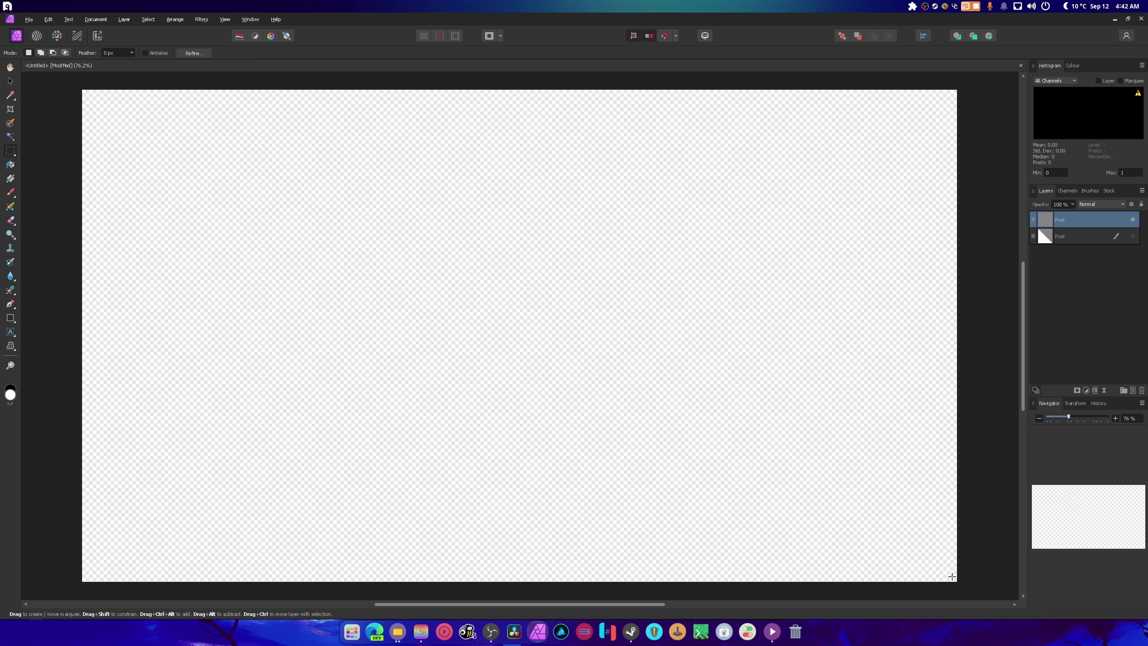
# Select just inside the canvas edges, invert to a thin border and flood fill it black.
pyautogui.moveTo(951, 578); pyautogui.dragTo(243, 212)
pyautogui.moveTo(168, 172); pyautogui.dragTo(106, 112)
pyautogui.click(150, 19)
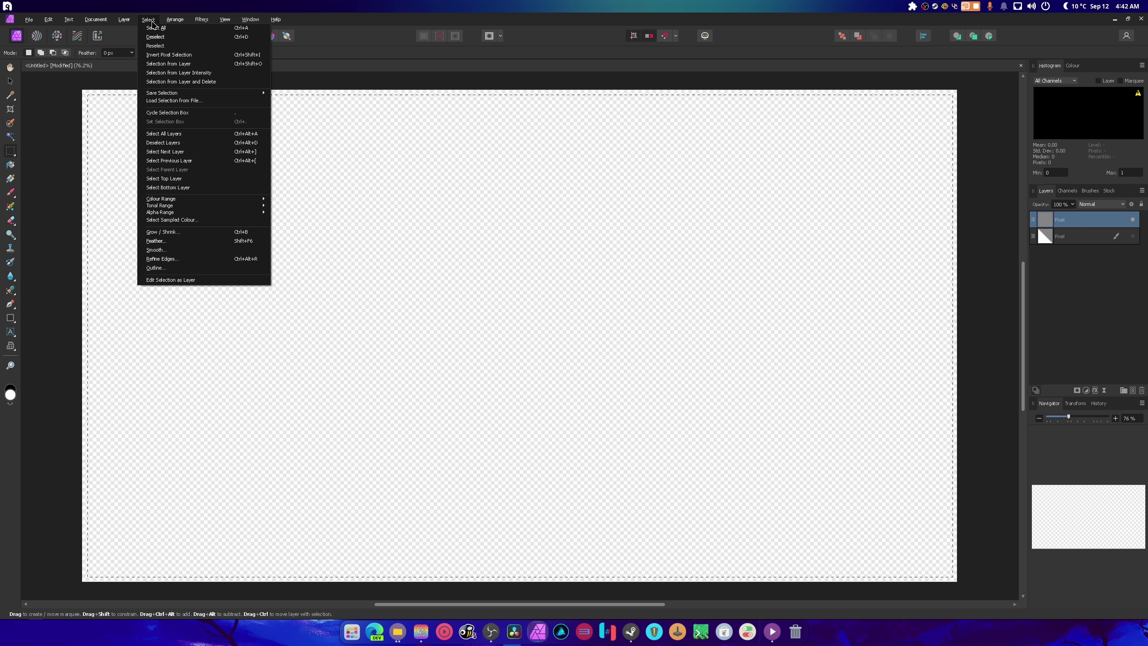
pyautogui.click(190, 59)
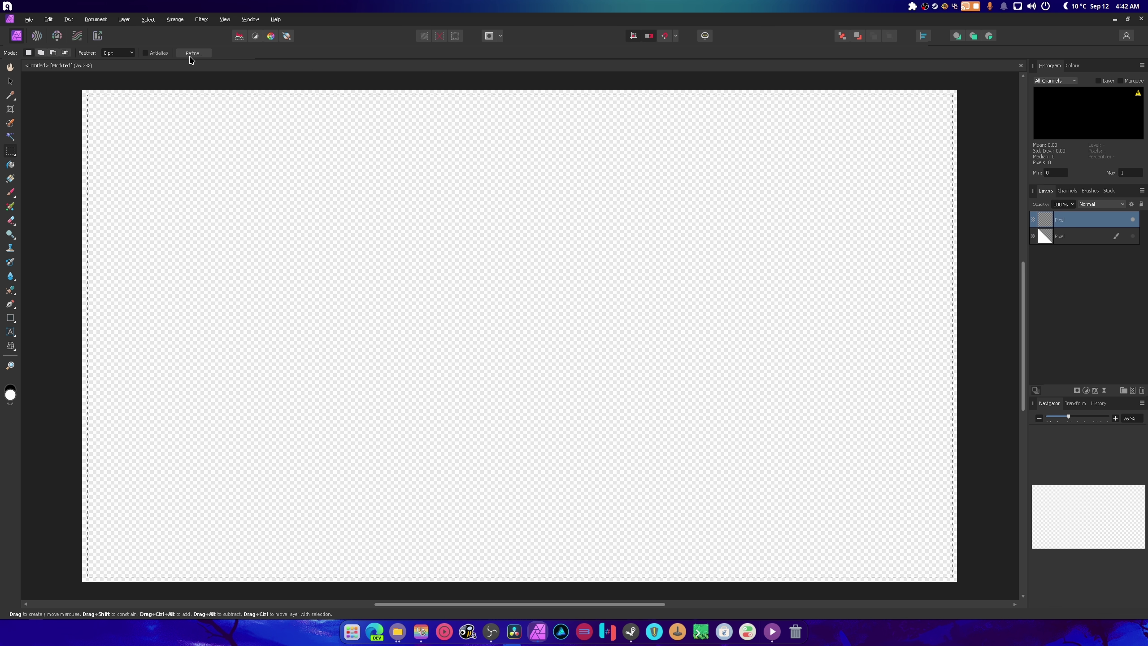
pyautogui.click(11, 388)
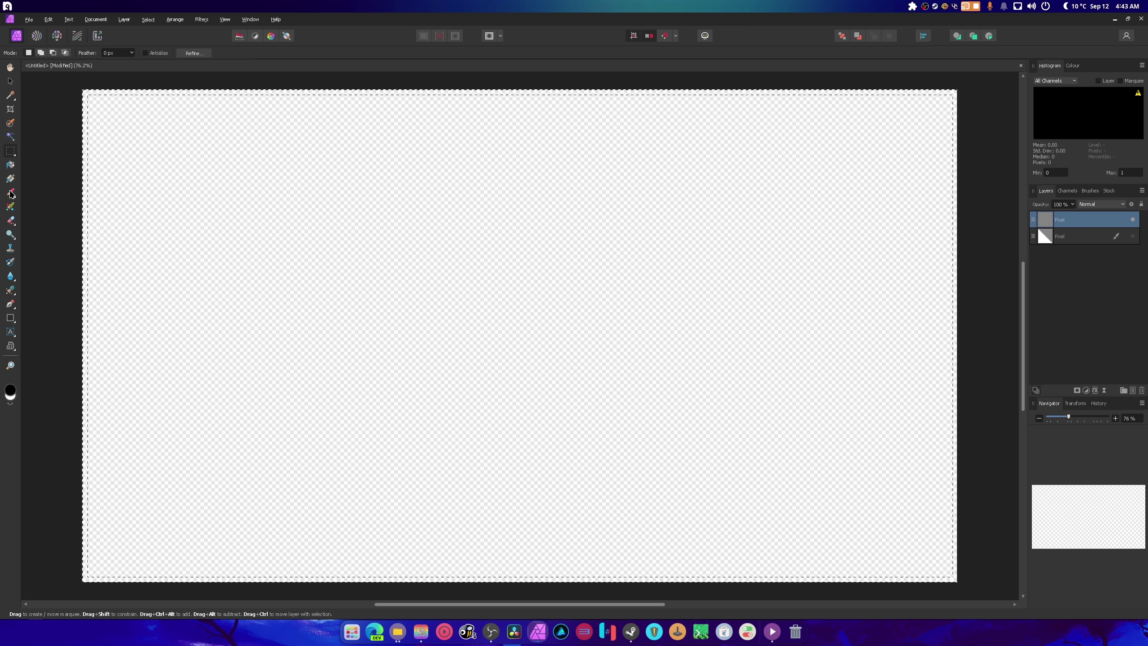
pyautogui.click(9, 164)
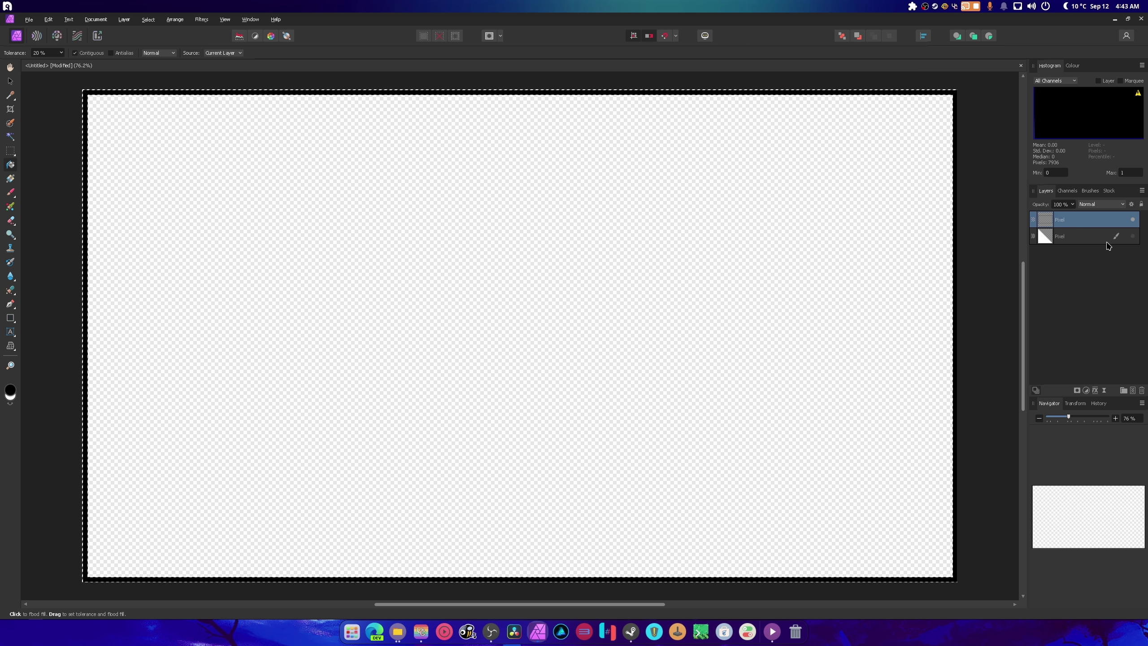
# Merge the top layer down onto the triangle layer and toggle its visibility to check.
pyautogui.click(1132, 236)
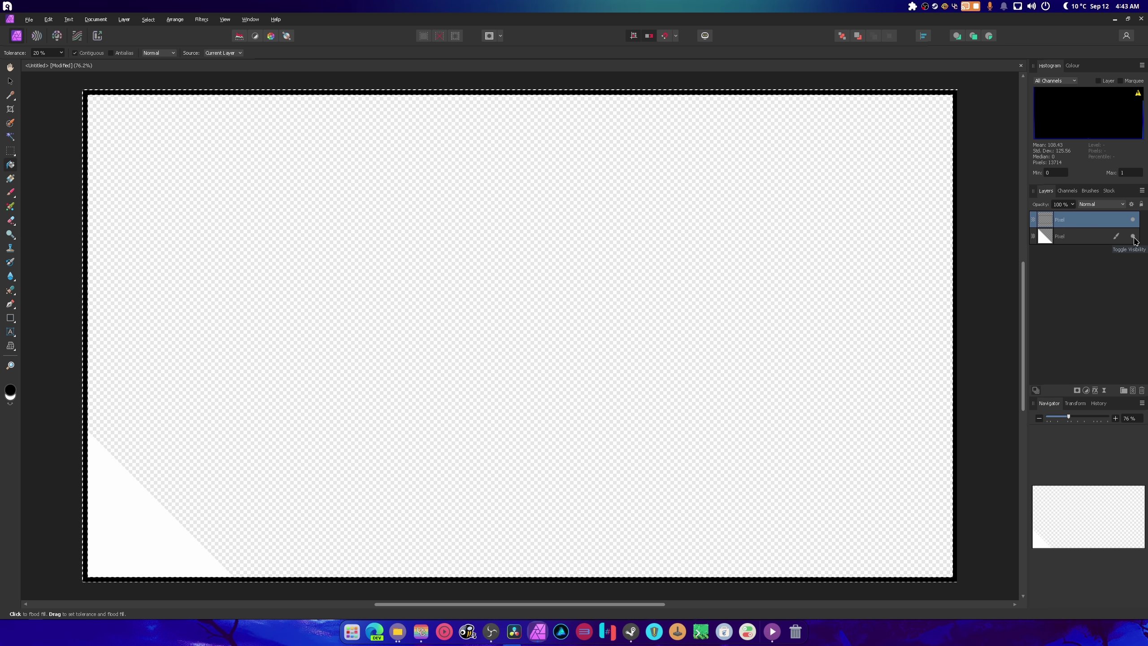
pyautogui.click(1133, 237)
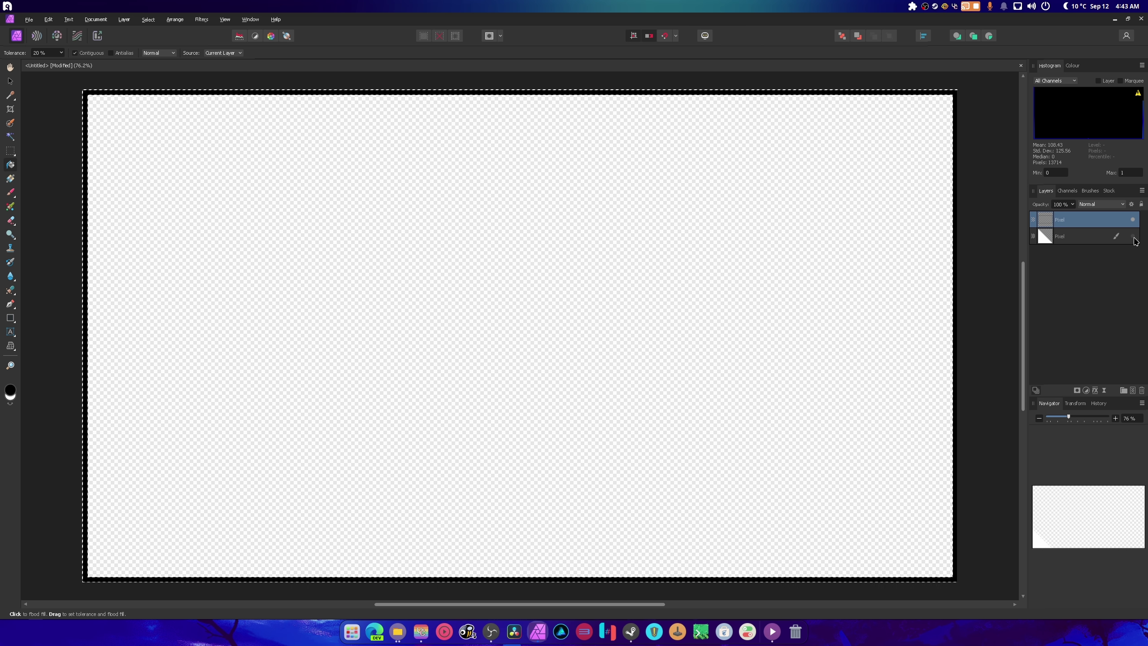
pyautogui.rightClick(1082, 223)
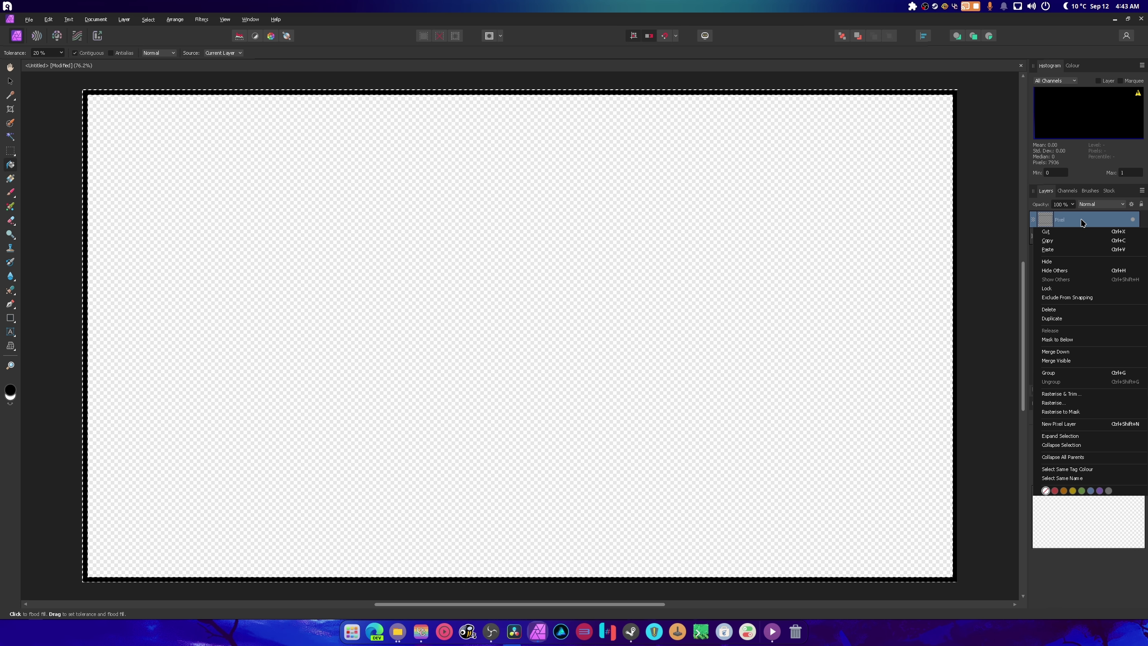
pyautogui.click(1091, 352)
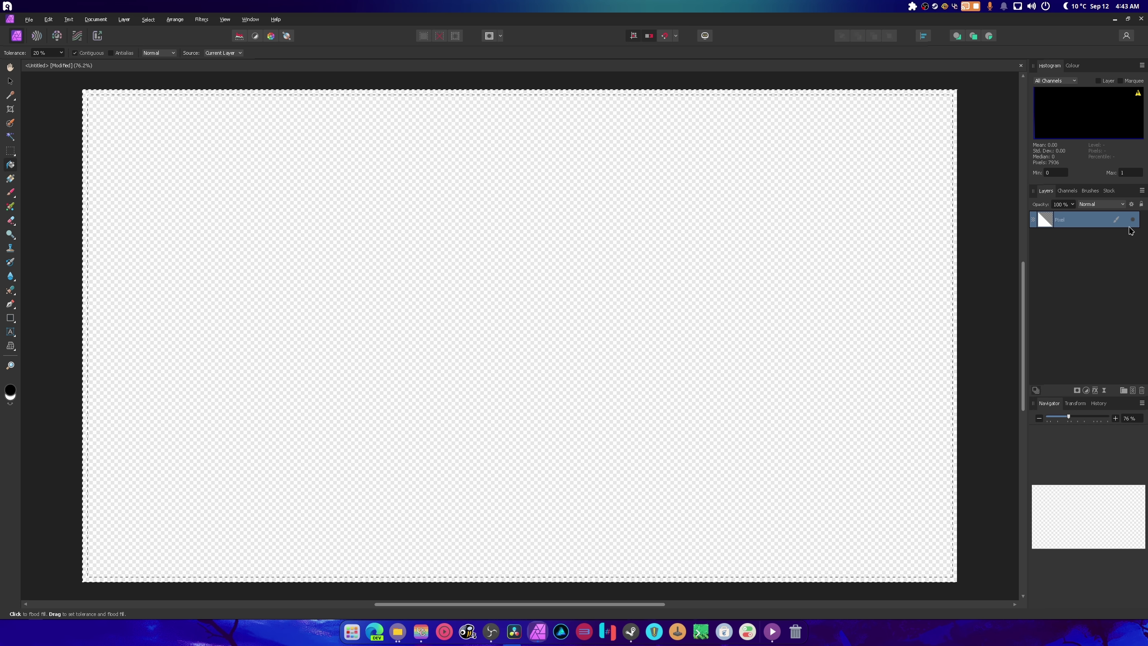
pyautogui.click(1133, 220)
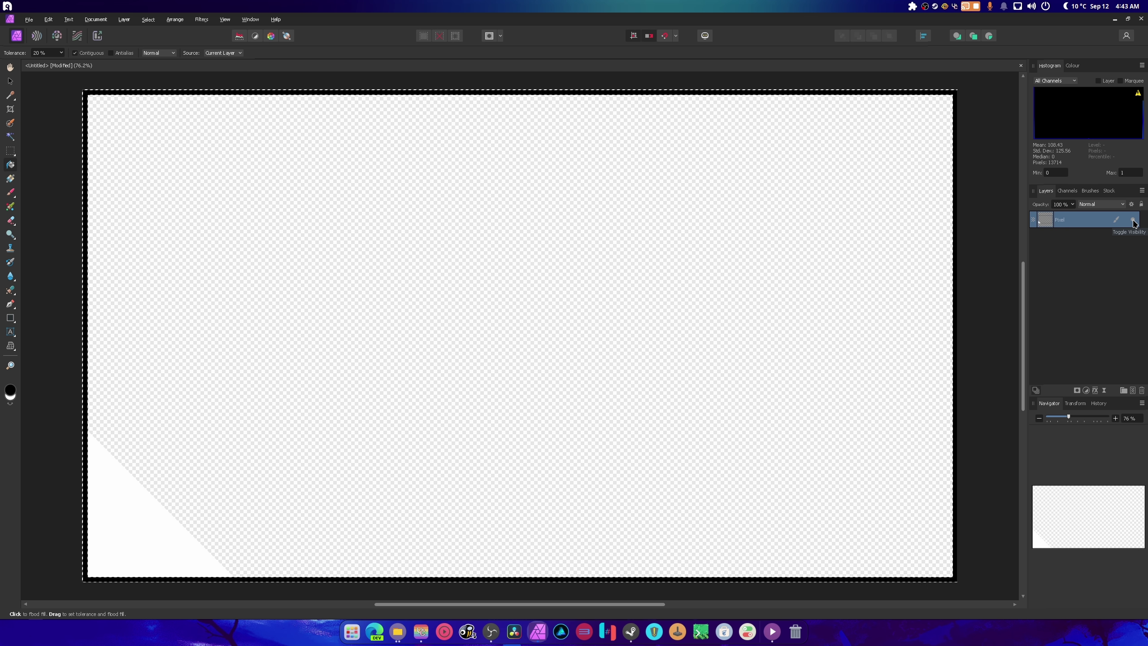
pyautogui.click(1133, 220)
pyautogui.click(1133, 220)
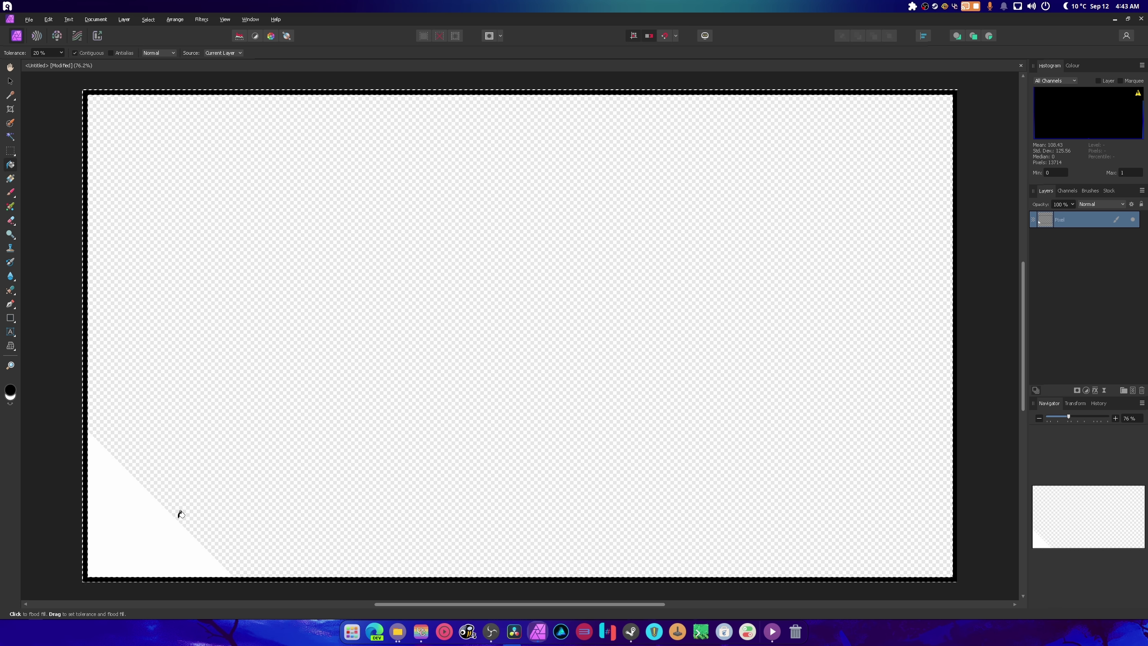
# Undo the merge, show and select the white triangle layer, and reselect the previous selection.
pyautogui.press('Delete')
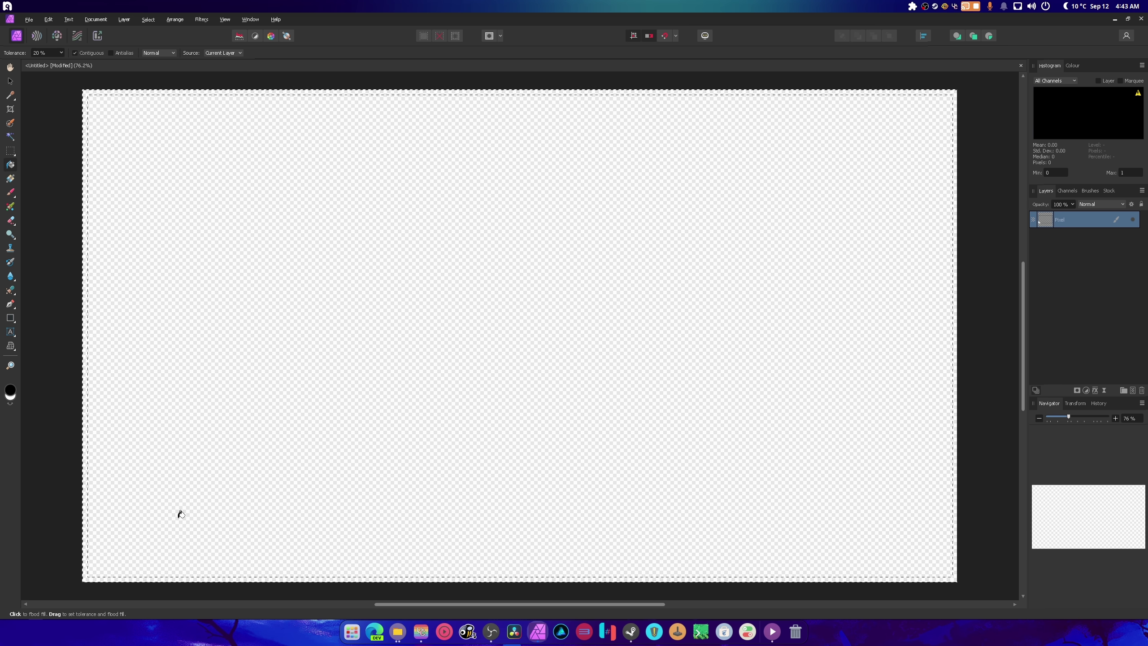
pyautogui.hotkey('ctrl', 'shift', 'n')
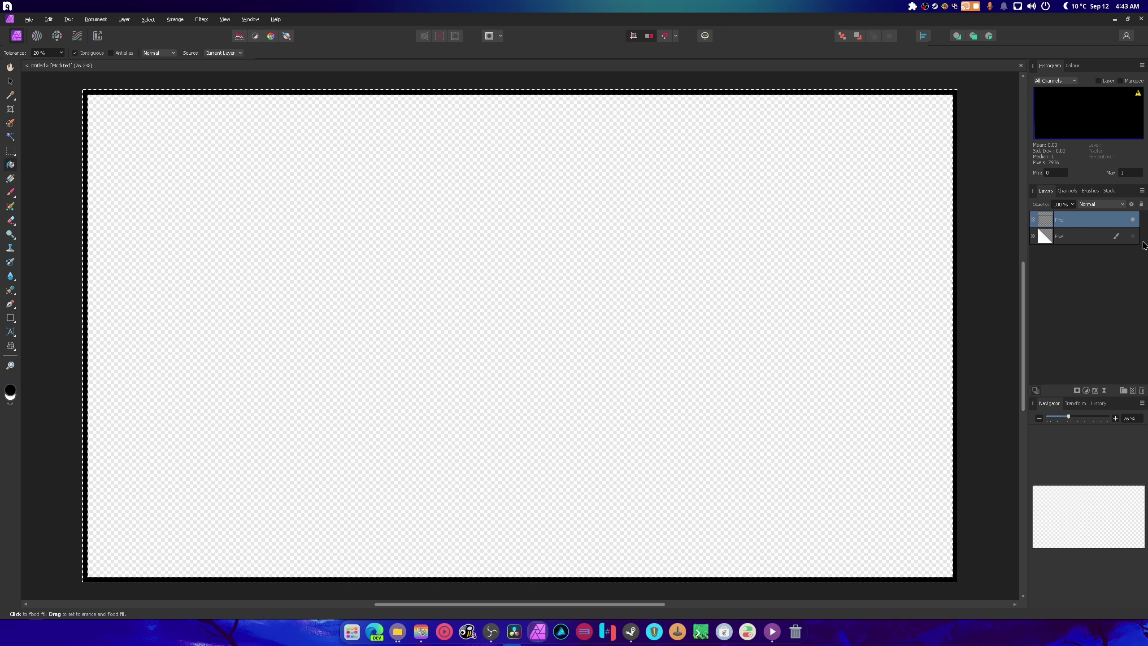
pyautogui.click(1132, 236)
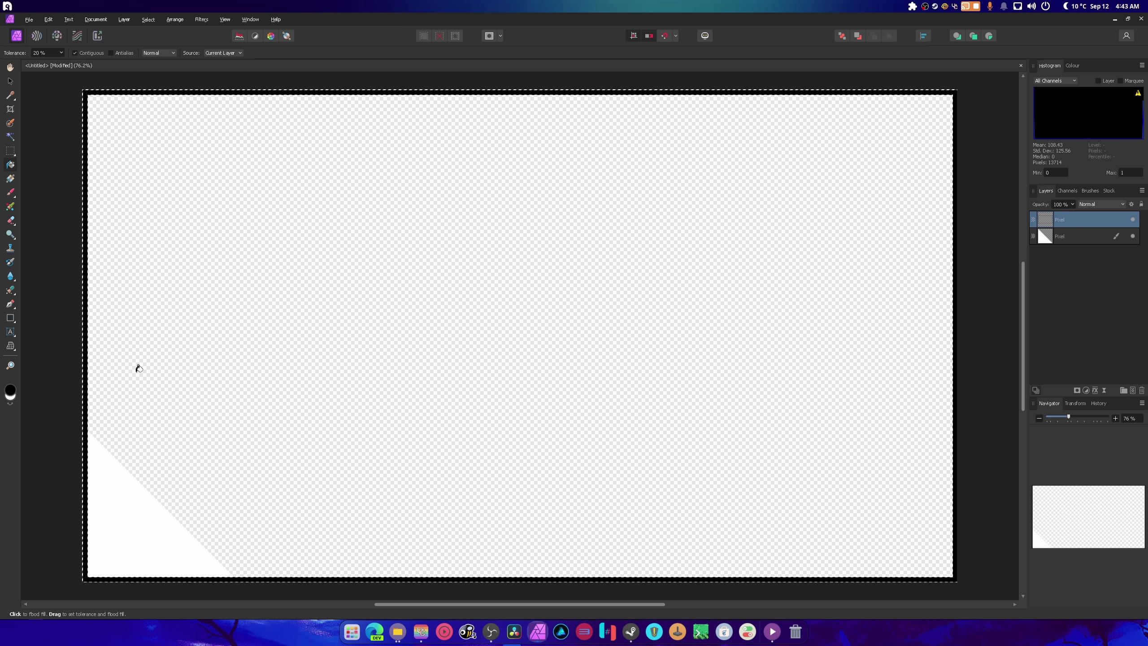
pyautogui.click(10, 81)
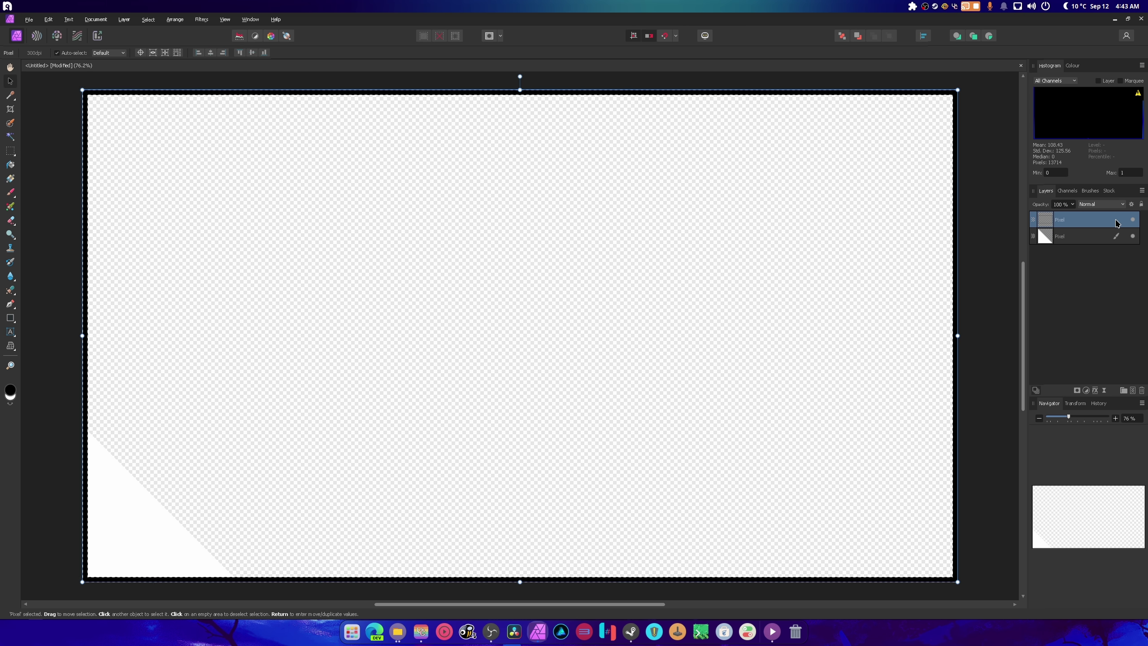
pyautogui.click(1088, 239)
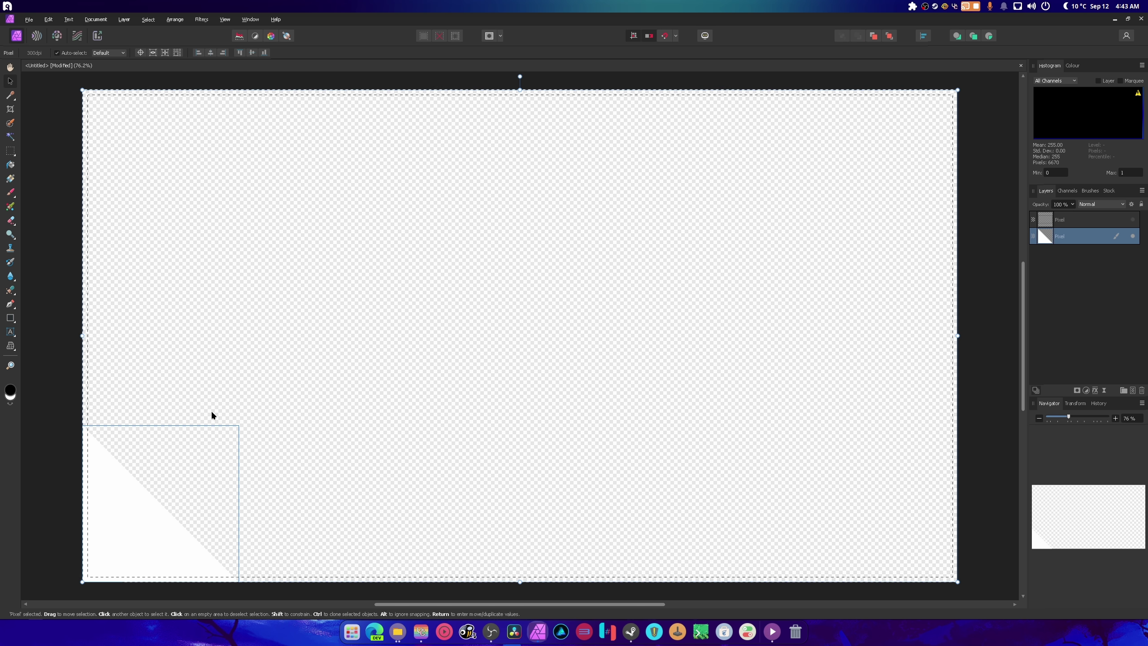
pyautogui.click(148, 19)
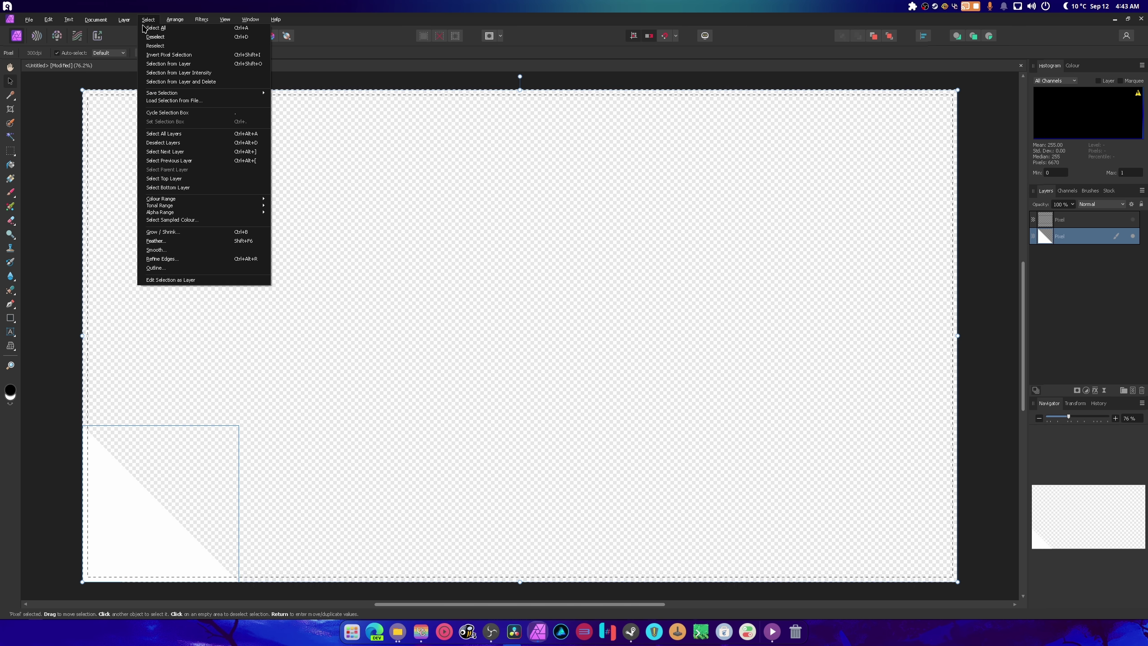
pyautogui.click(156, 46)
# Clear the layer selection and remove the leftover selection marquee with Deselect.
pyautogui.click(162, 503)
pyautogui.click(108, 538)
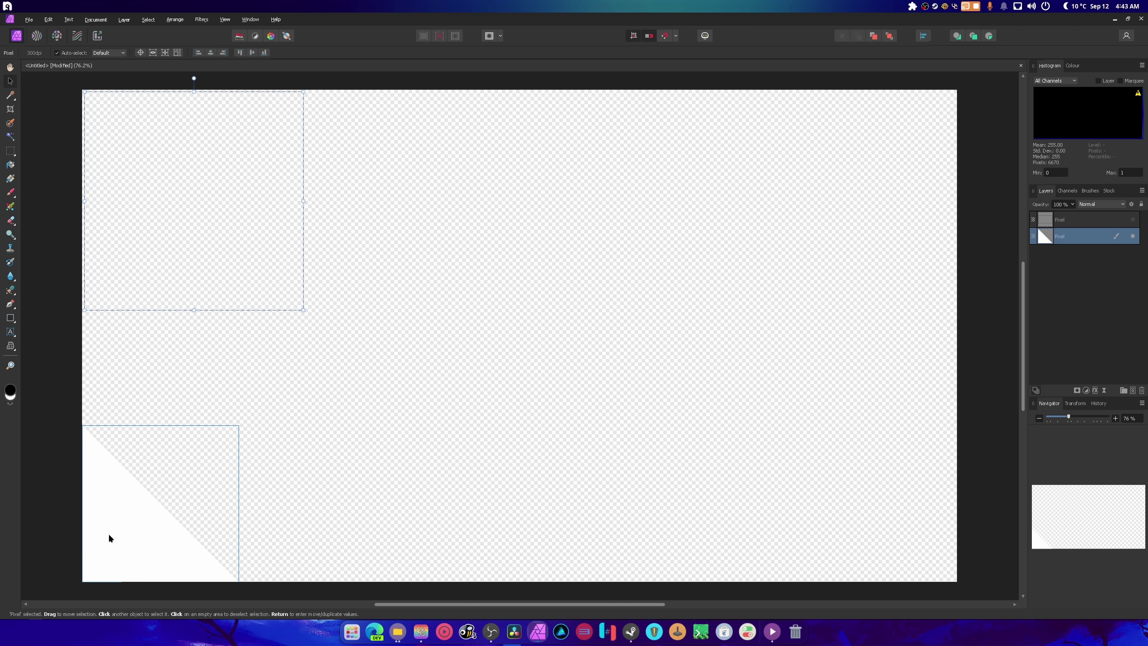
pyautogui.click(331, 340)
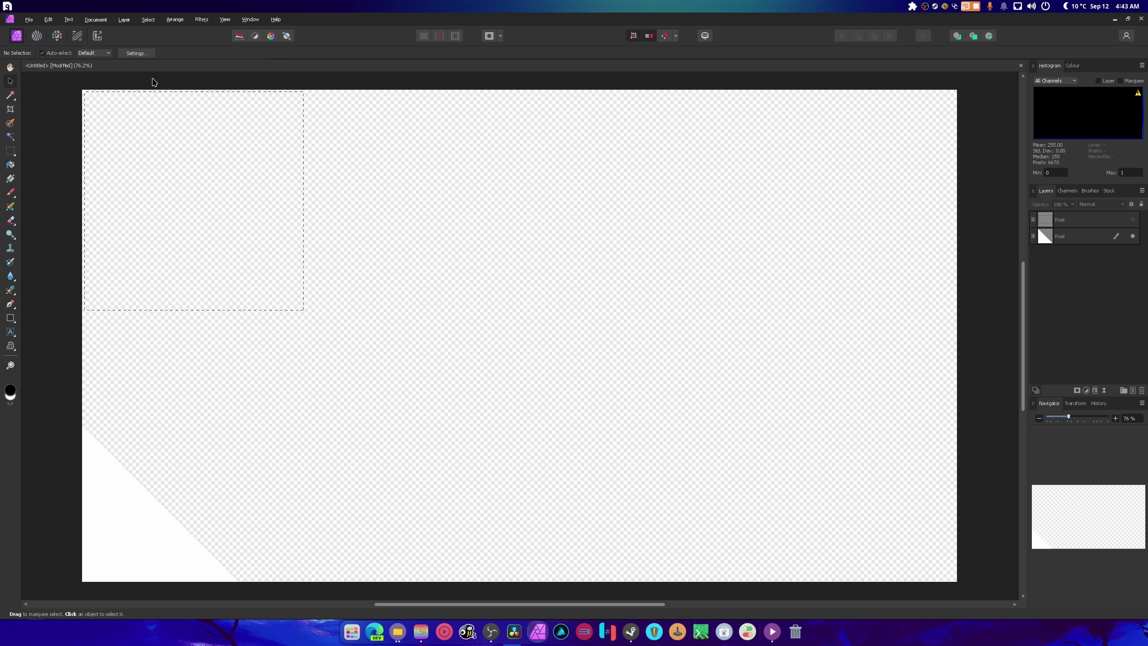
pyautogui.click(148, 19)
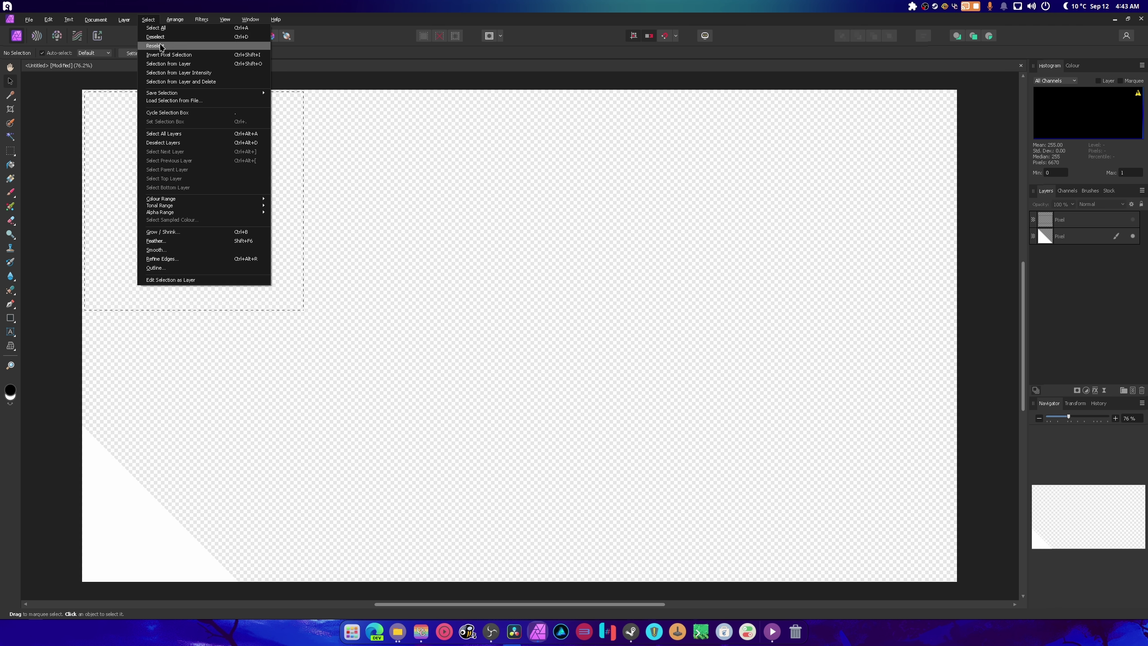
pyautogui.click(154, 37)
# Enlarge the white triangle and drag it flush into the bottom-right corner.
pyautogui.click(113, 539)
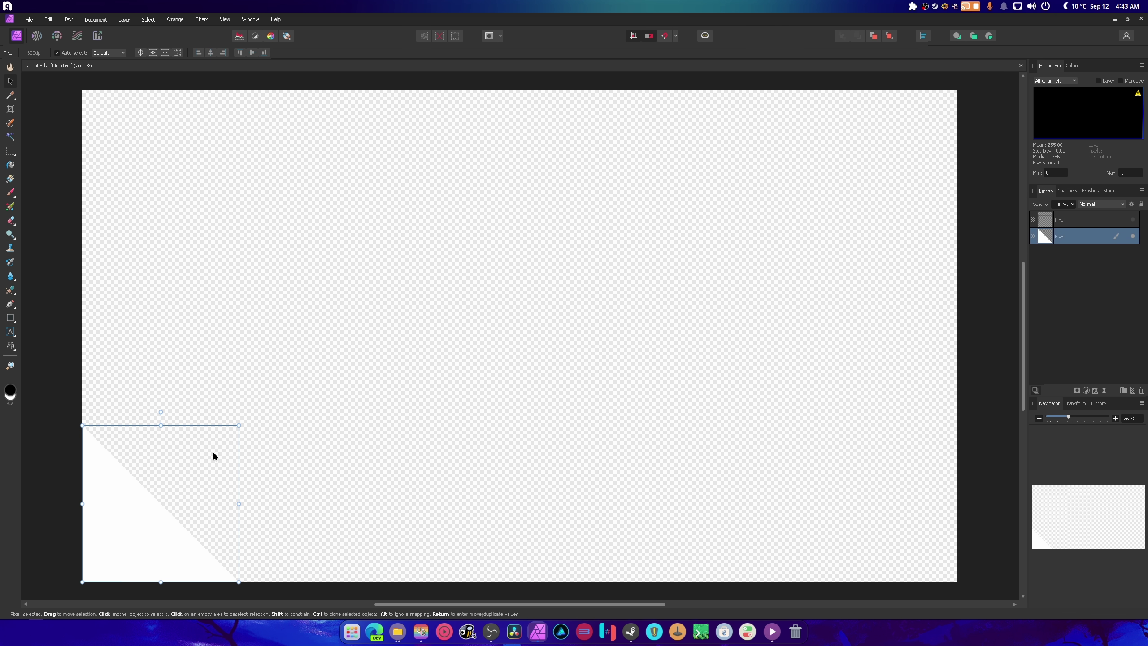
pyautogui.moveTo(245, 424); pyautogui.dragTo(424, 386)
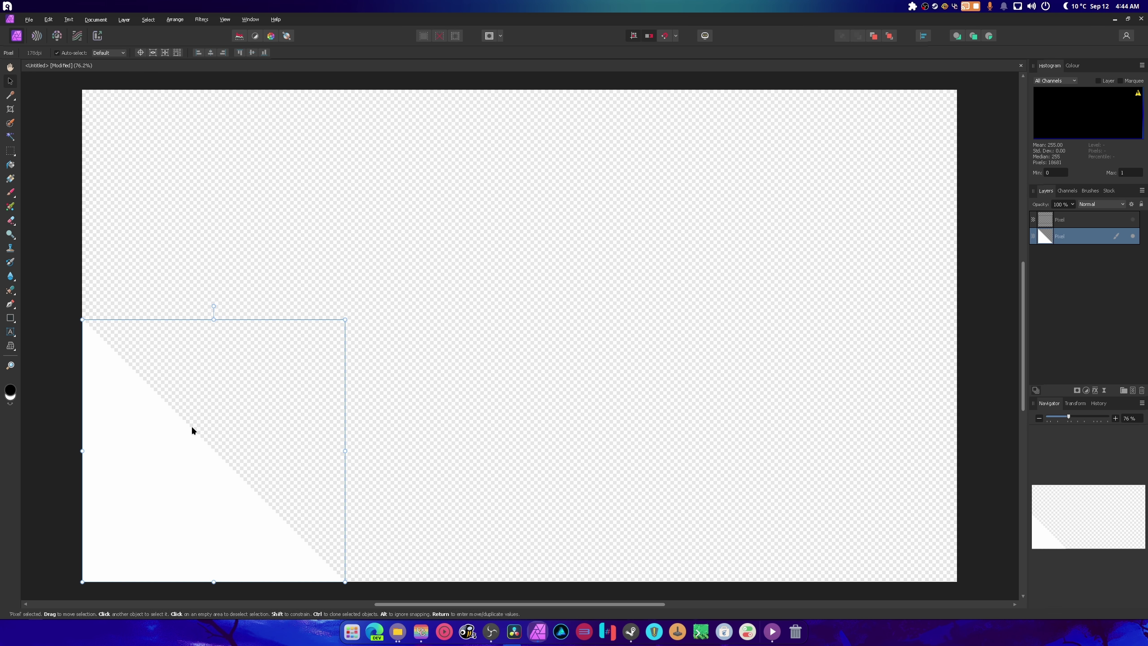
pyautogui.moveTo(183, 464); pyautogui.dragTo(791, 462)
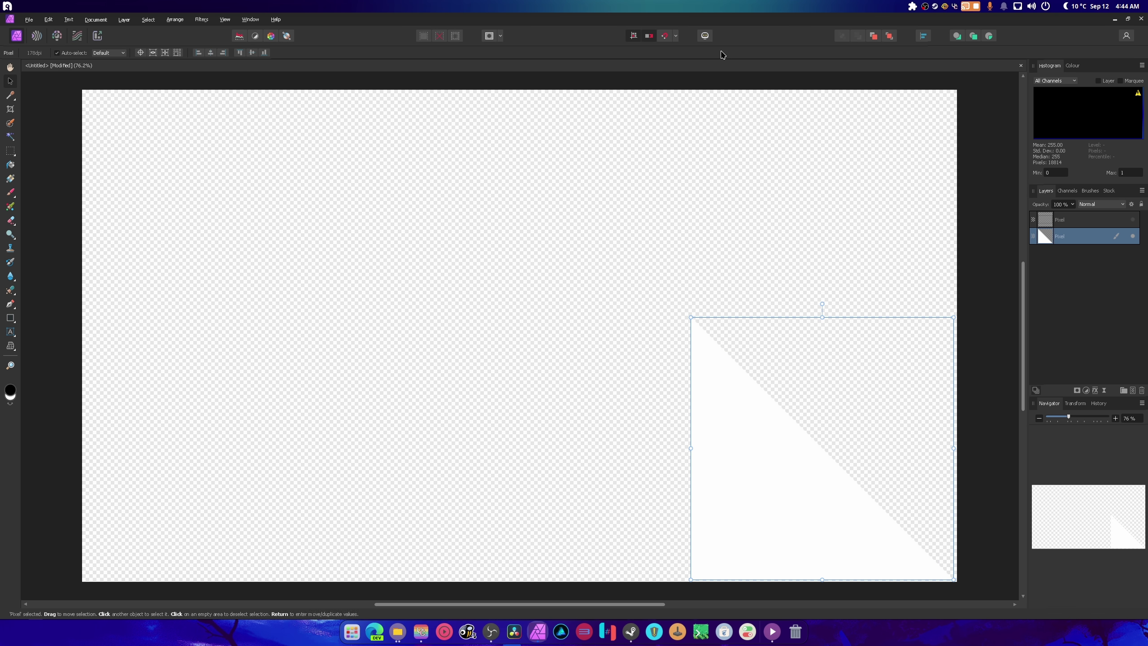
pyautogui.moveTo(816, 507); pyautogui.dragTo(813, 501)
# Apply Transform > Flip Horizontal to the white triangle, then deselect it.
pyautogui.rightClick(787, 492)
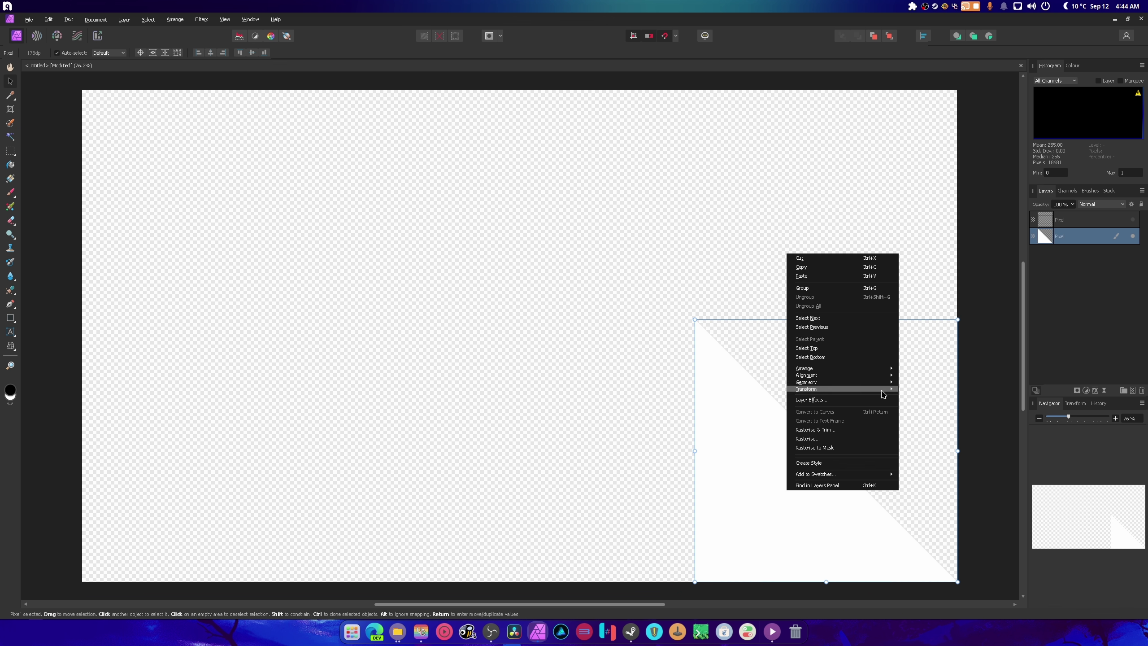
pyautogui.moveTo(882, 391)
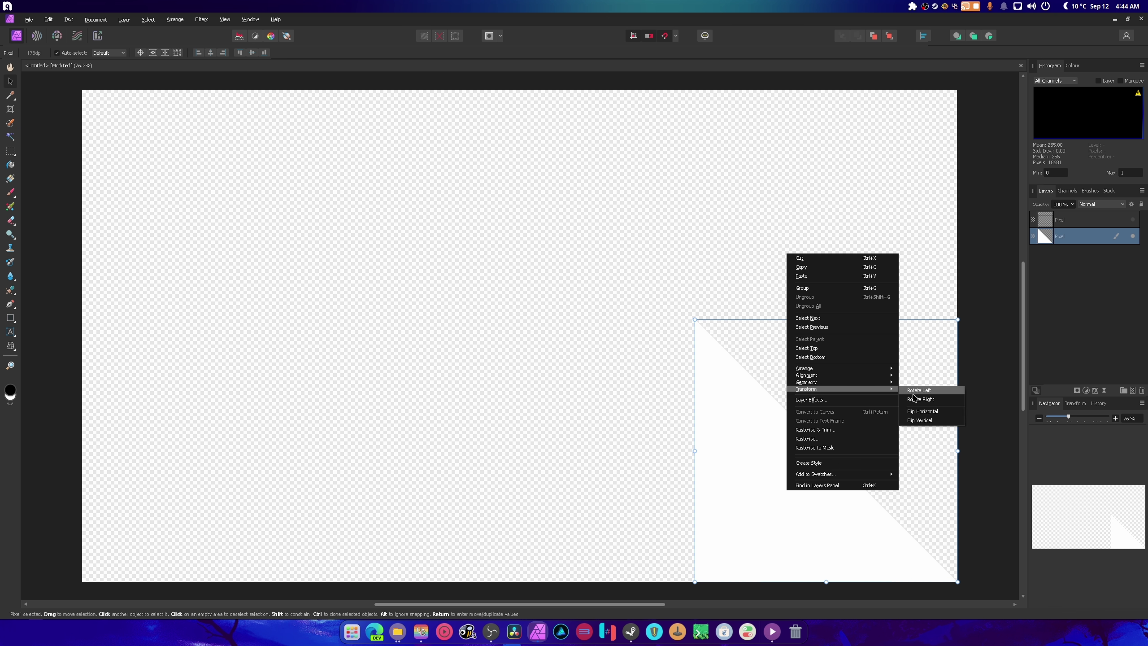
pyautogui.click(937, 412)
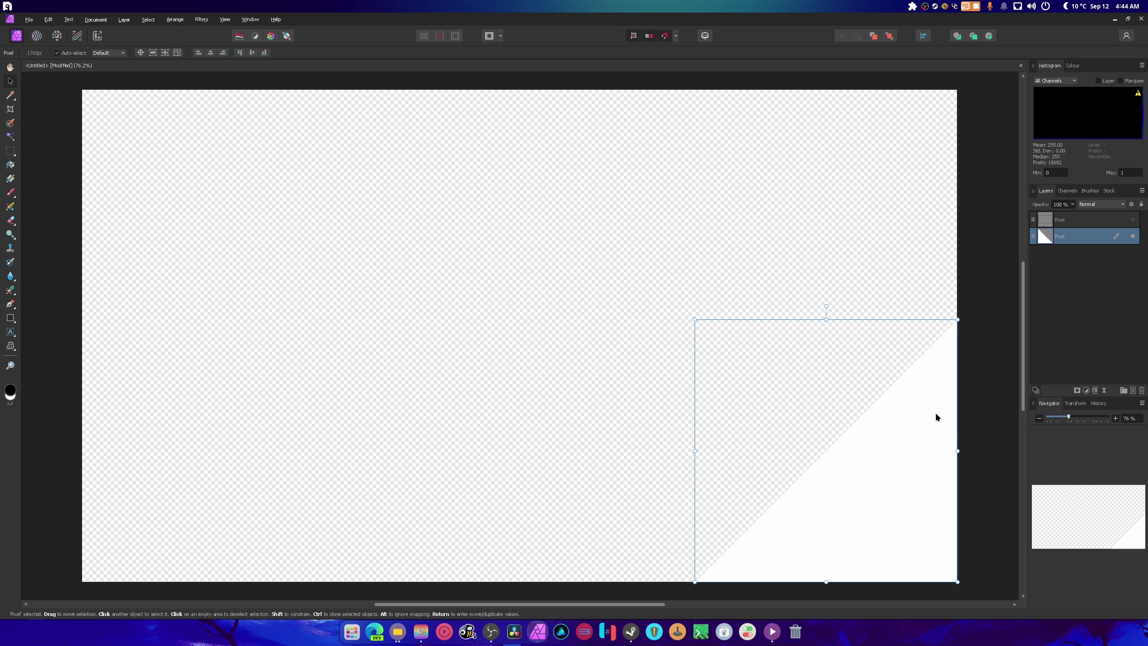
pyautogui.click(988, 360)
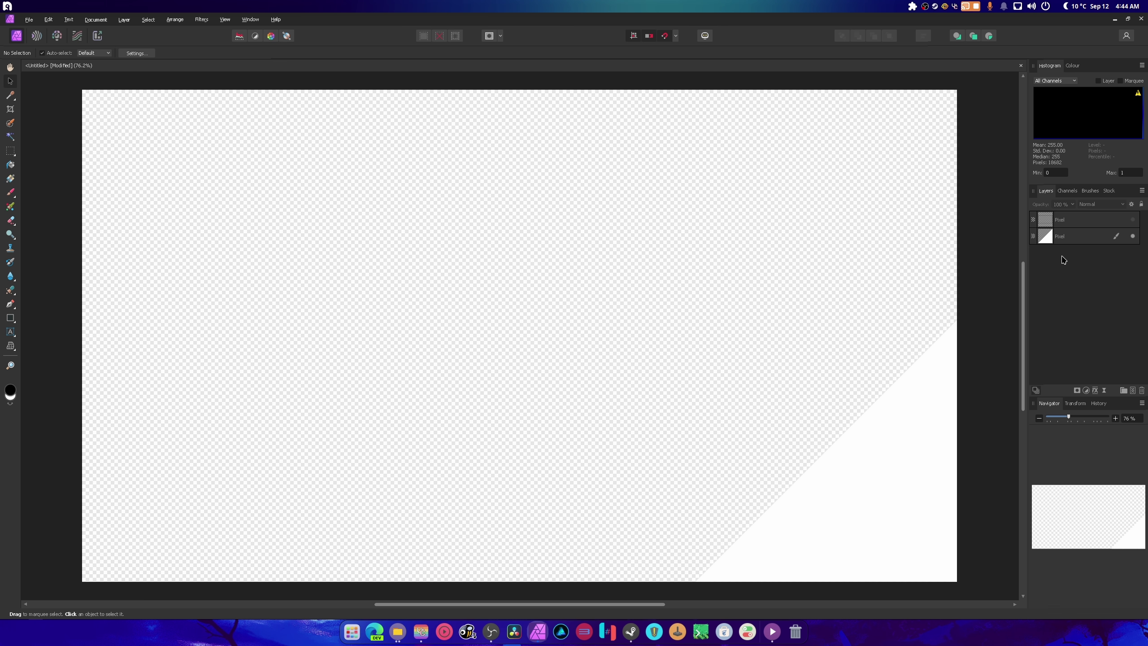
# Merge the top frame layer down onto the triangle, check its visibility, then undo.
pyautogui.click(1075, 218)
pyautogui.rightClick(1075, 218)
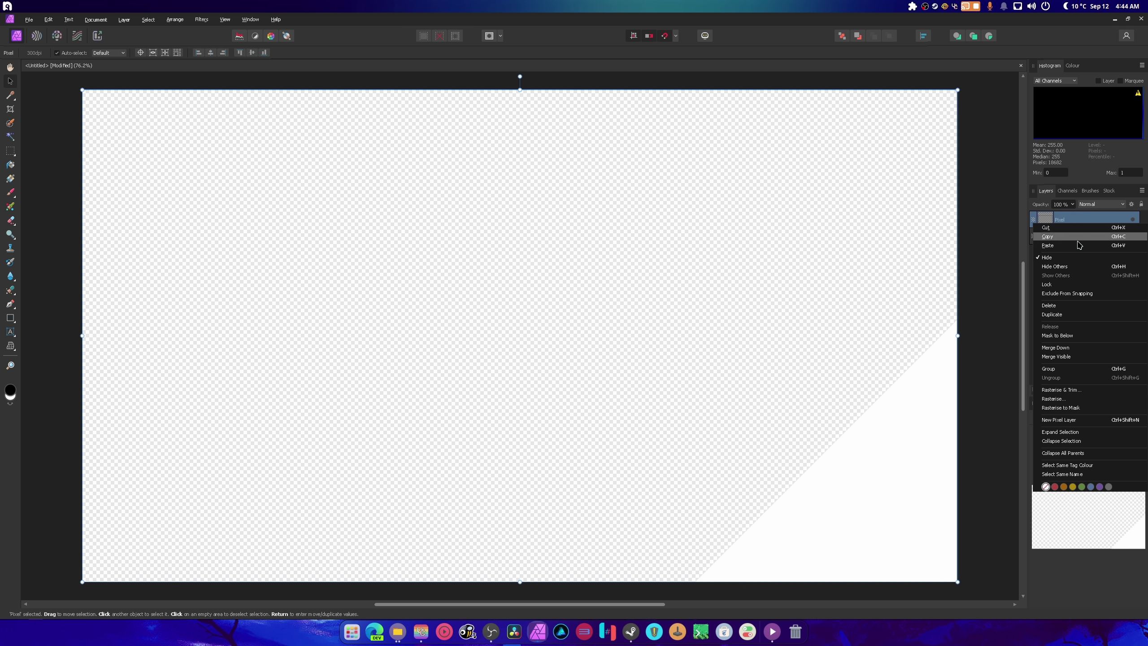
pyautogui.click(1079, 349)
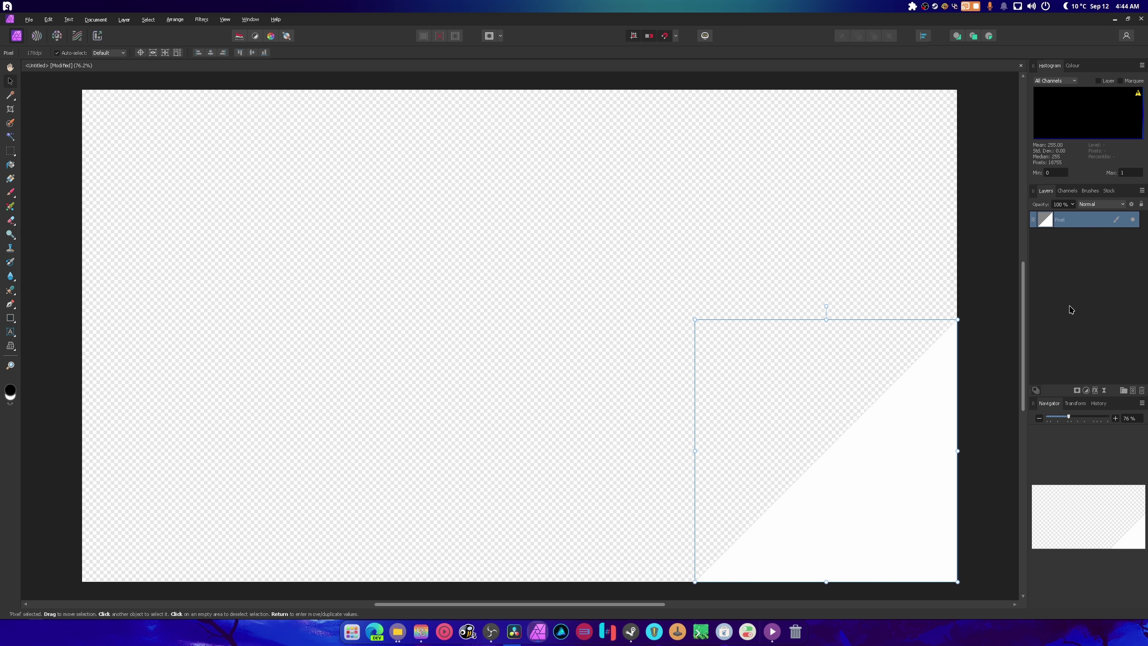
pyautogui.click(994, 291)
pyautogui.click(1132, 220)
pyautogui.click(1131, 220)
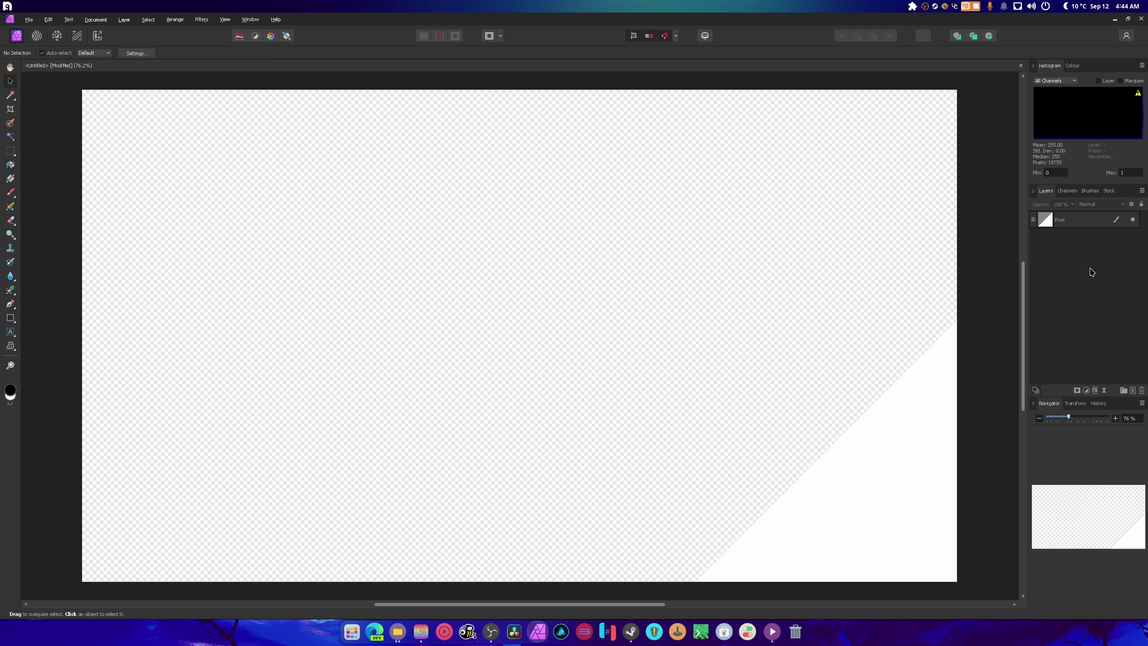
pyautogui.hotkey('ctrl', 'shift', 'n')
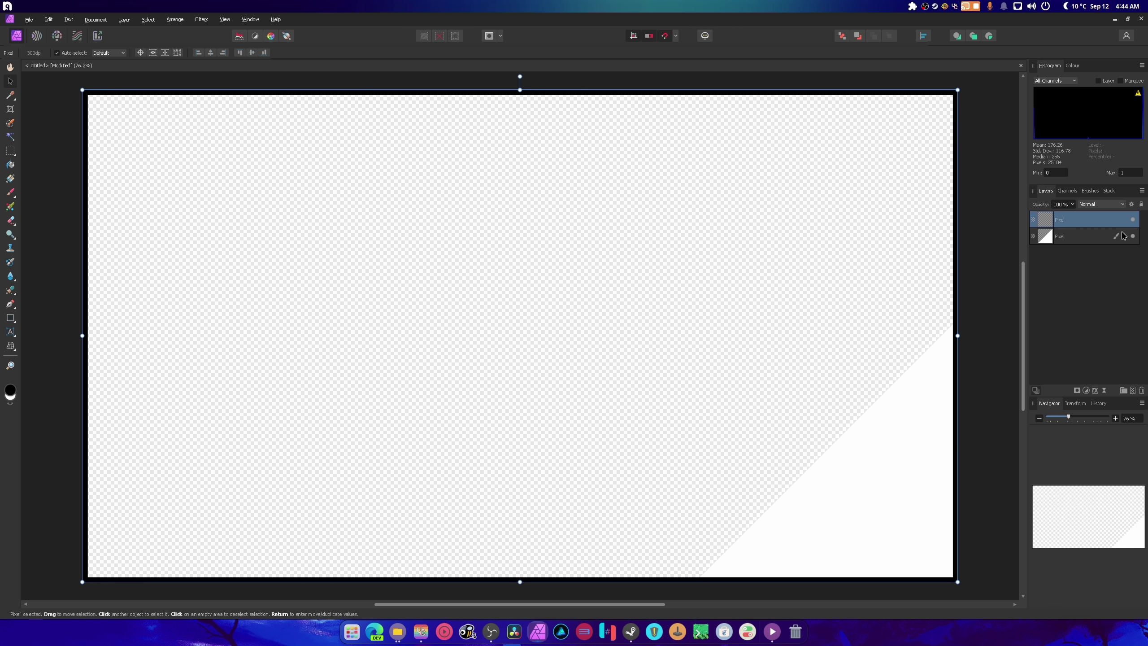
# Merge the top frame layer down onto the triangle layer again and deselect.
pyautogui.rightClick(1110, 236)
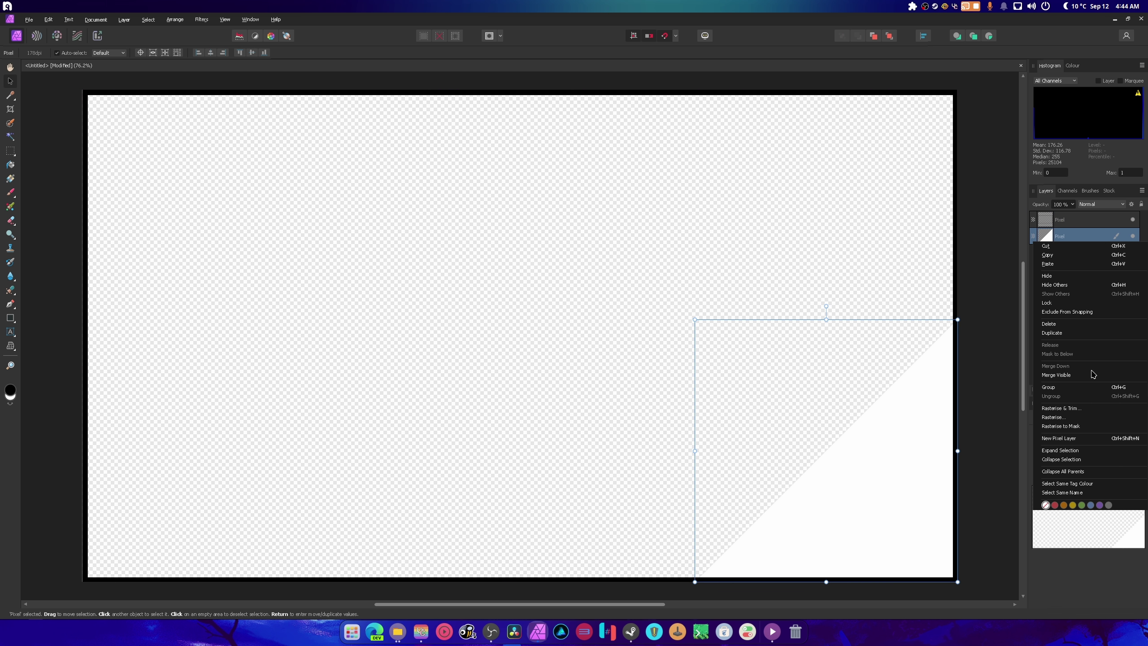
pyautogui.click(1077, 224)
pyautogui.click(1078, 225)
pyautogui.rightClick(1078, 224)
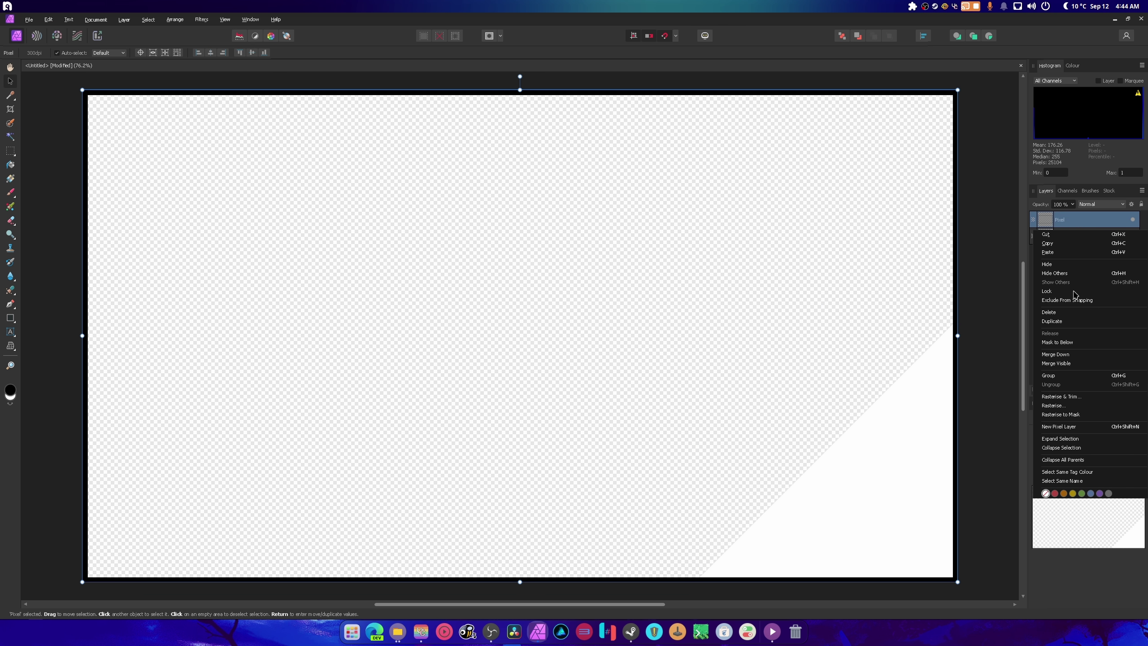
pyautogui.click(1079, 357)
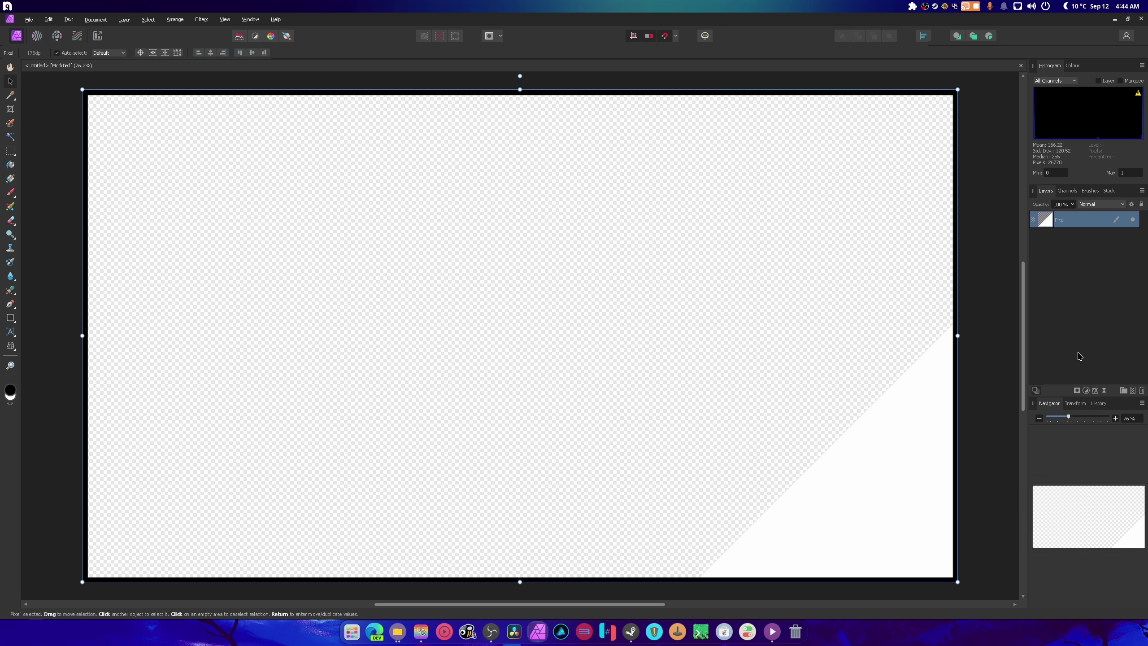
pyautogui.click(1011, 322)
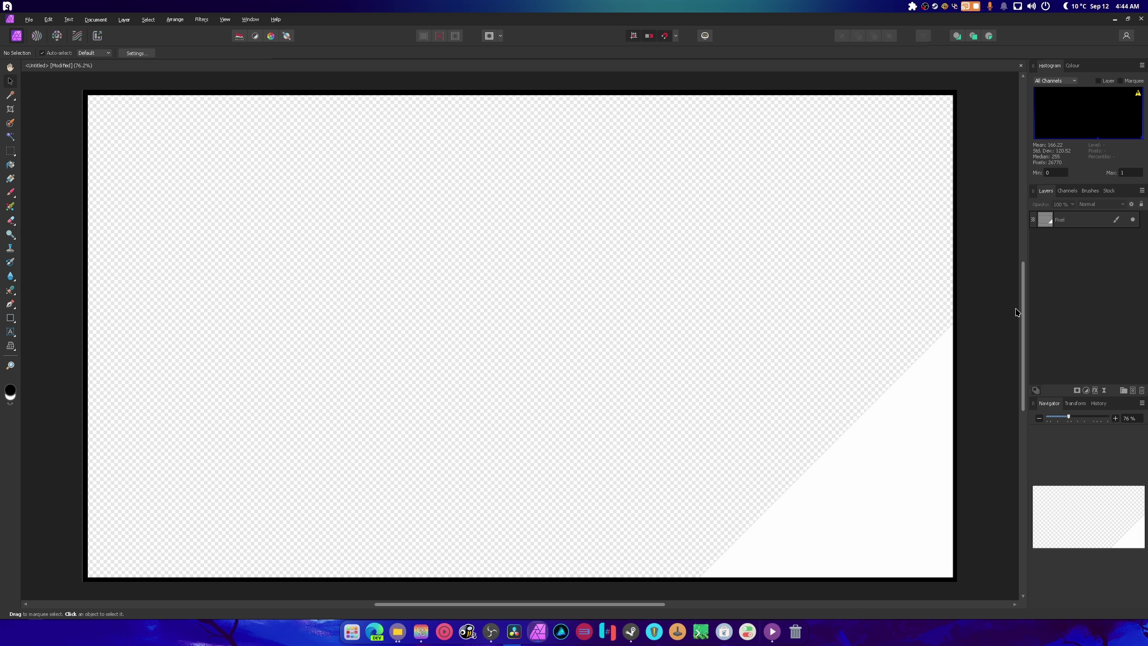
pyautogui.rightClick(1072, 222)
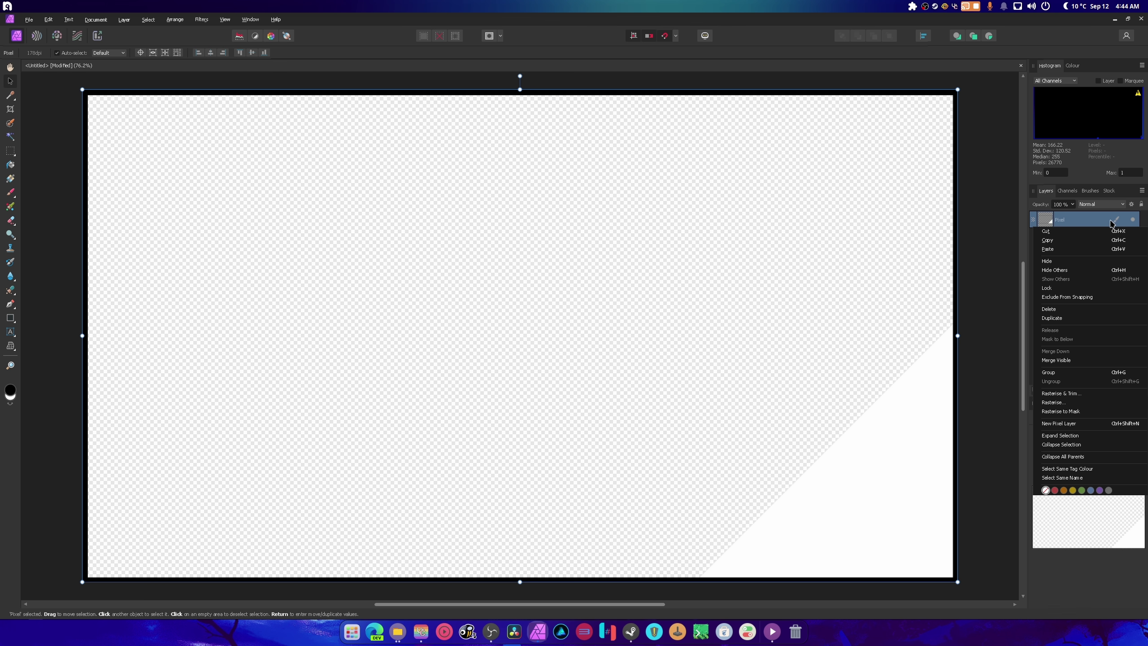
pyautogui.click(1078, 577)
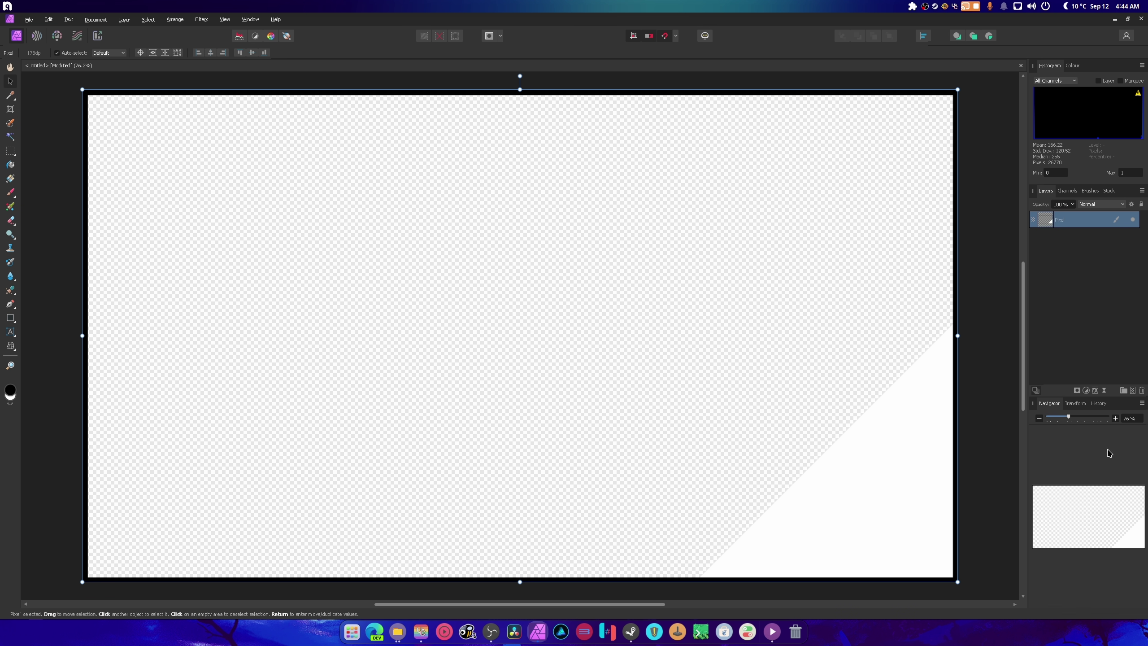
# Add a Gradient Overlay effect and set its start stop to a bluish purple.
pyautogui.click(1094, 391)
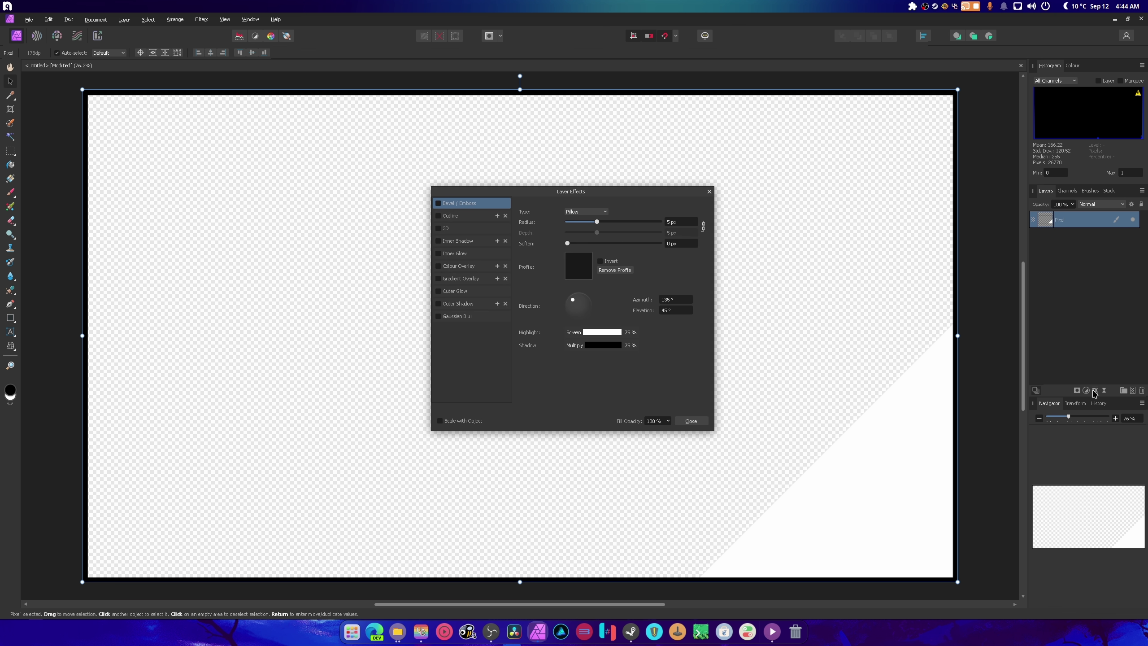
pyautogui.click(438, 278)
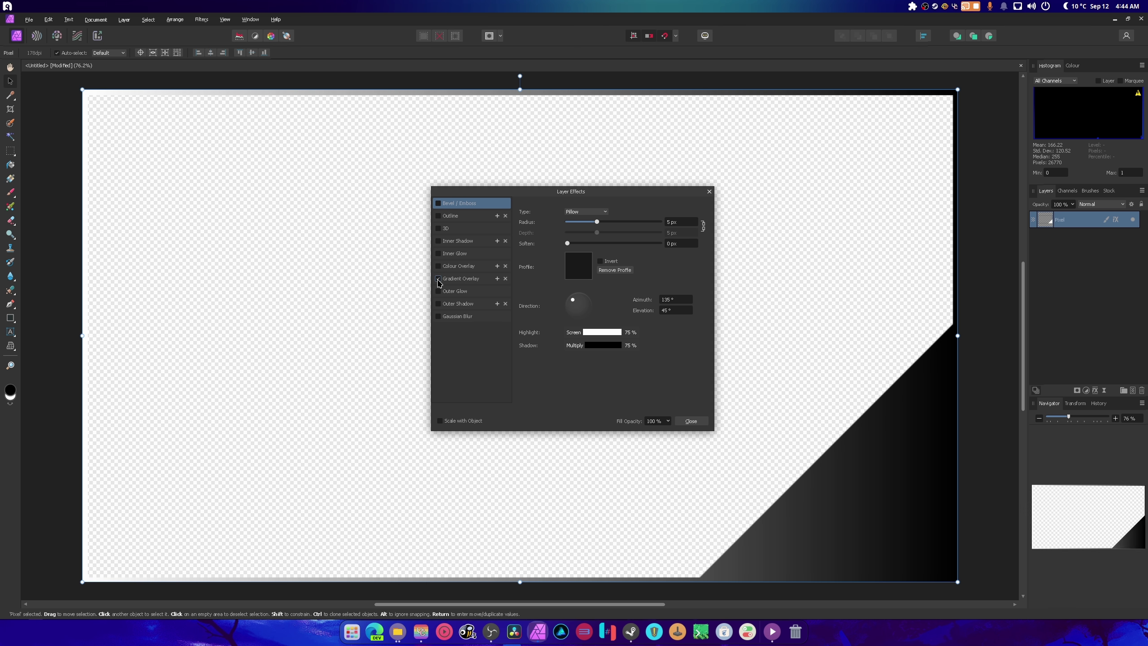
pyautogui.click(467, 280)
pyautogui.click(577, 250)
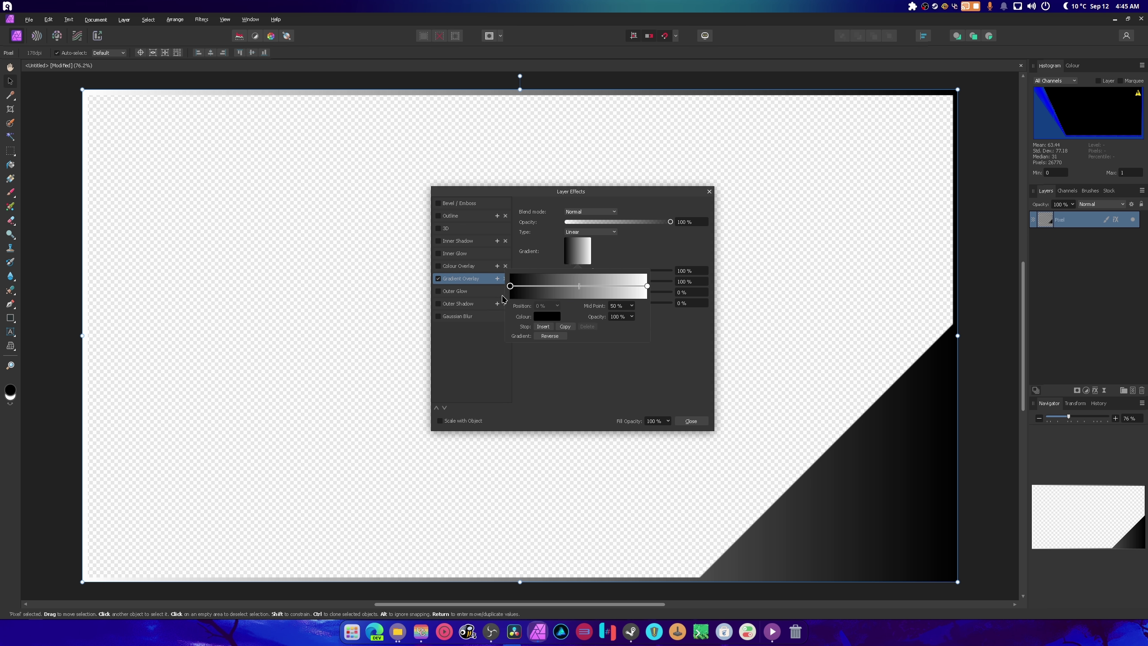
pyautogui.click(510, 287)
pyautogui.click(544, 316)
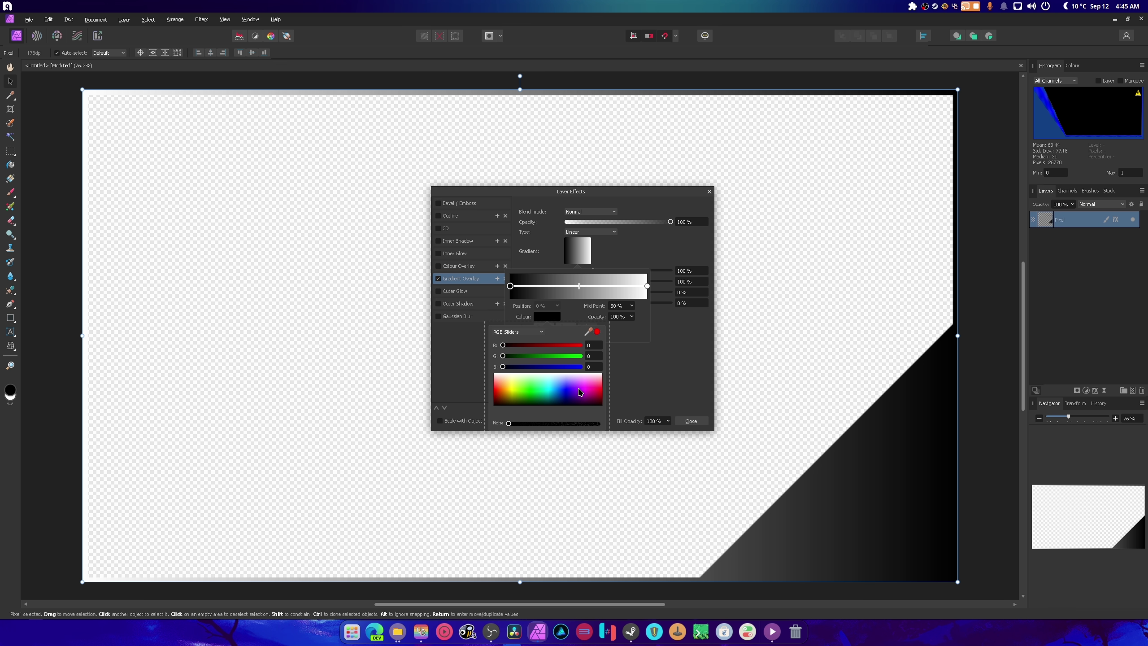
pyautogui.click(583, 392)
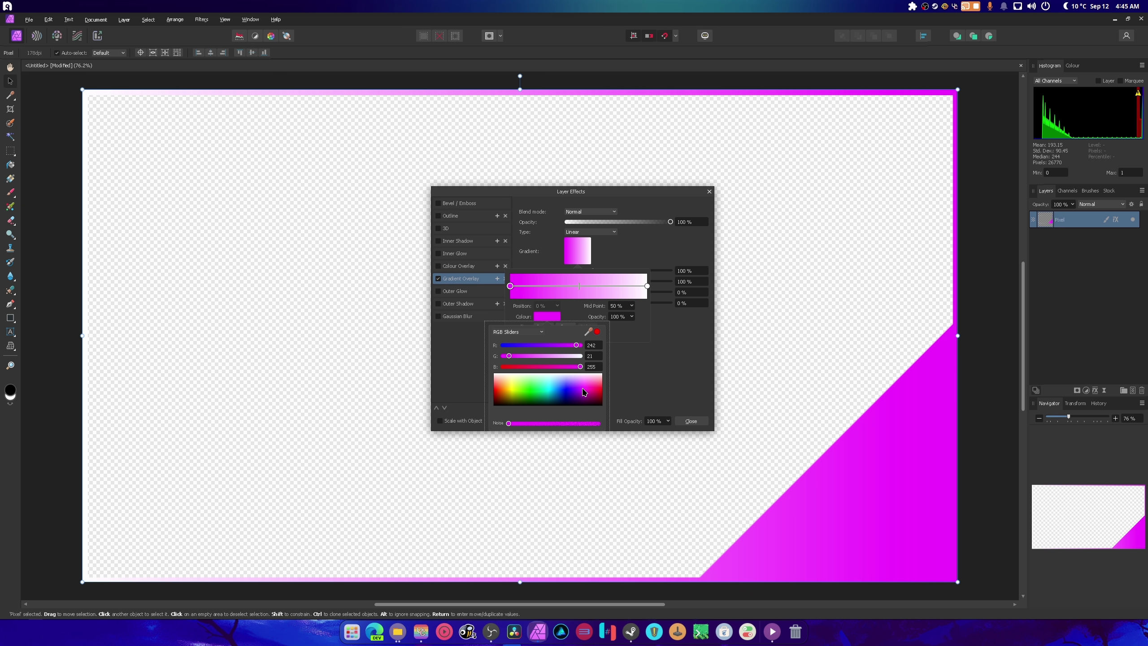
pyautogui.click(584, 392)
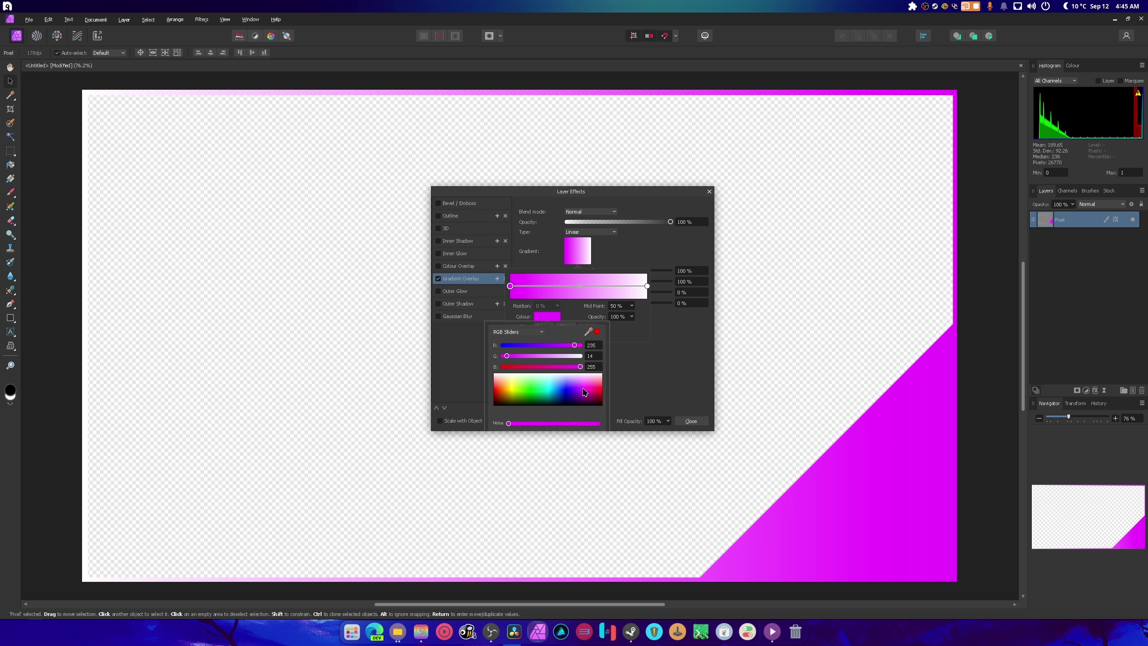
pyautogui.click(580, 391)
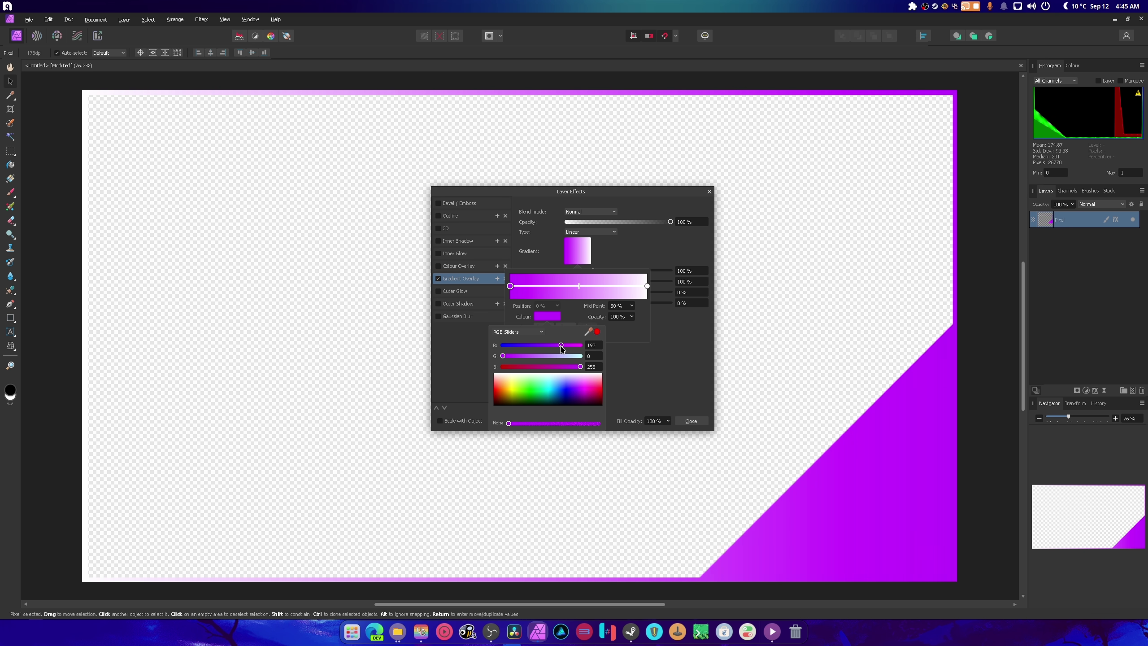
pyautogui.moveTo(561, 346); pyautogui.dragTo(548, 345)
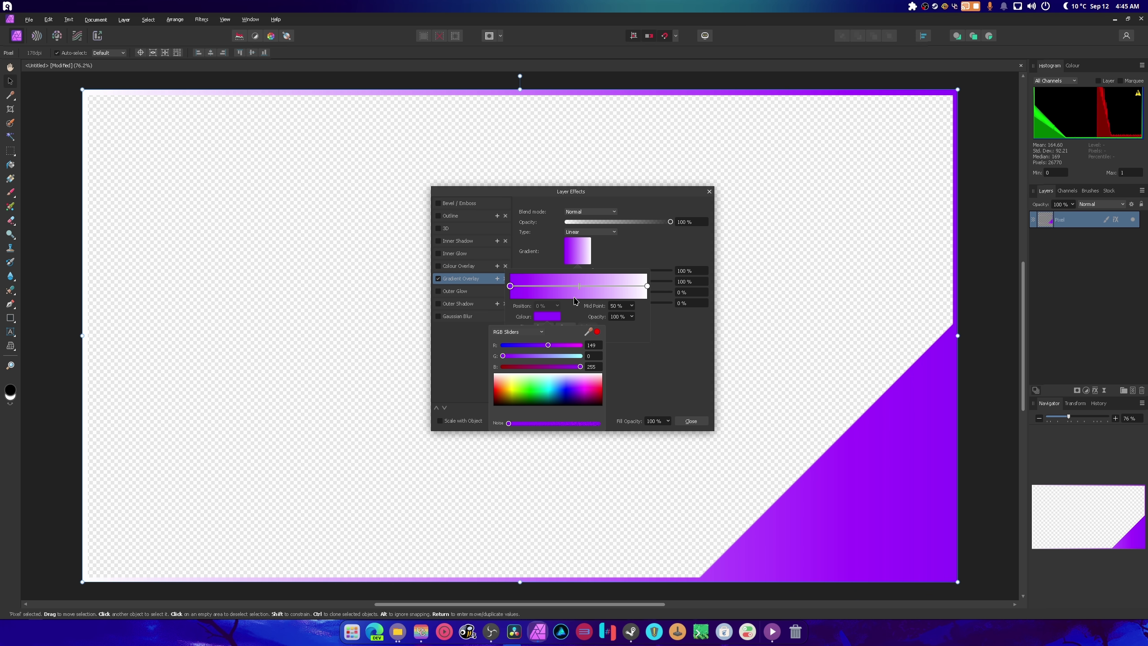
pyautogui.click(649, 349)
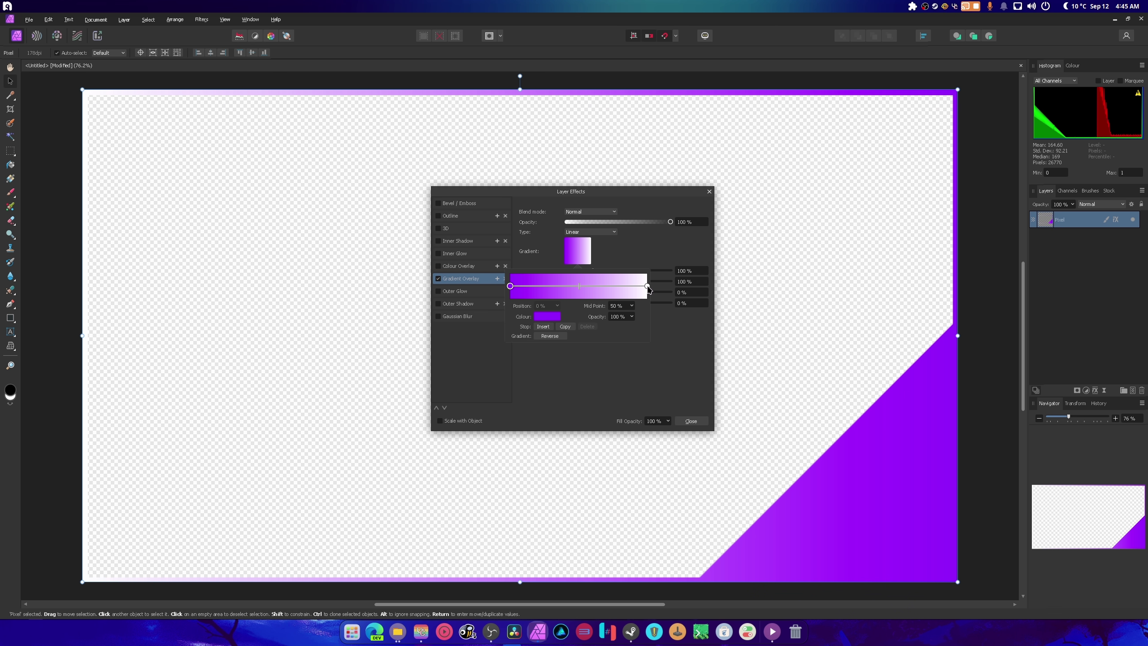
# Set the gradient's end stop to violet and close the gradient editor.
pyautogui.click(647, 286)
pyautogui.click(551, 317)
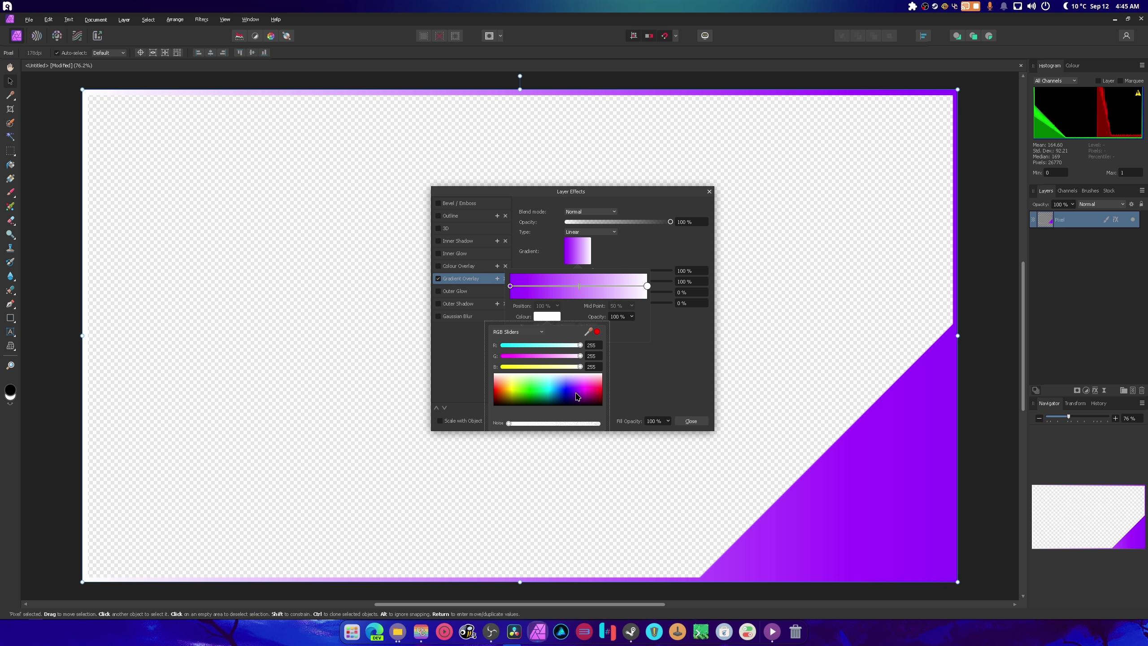
pyautogui.click(574, 391)
pyautogui.moveTo(570, 391); pyautogui.dragTo(569, 388)
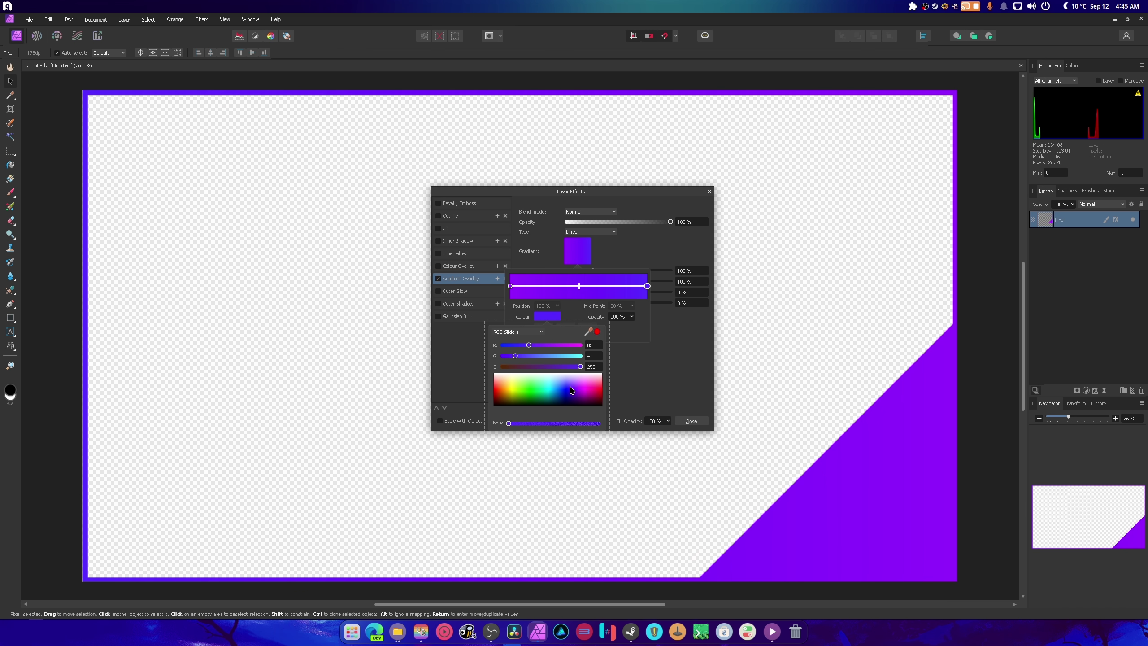
pyautogui.click(699, 423)
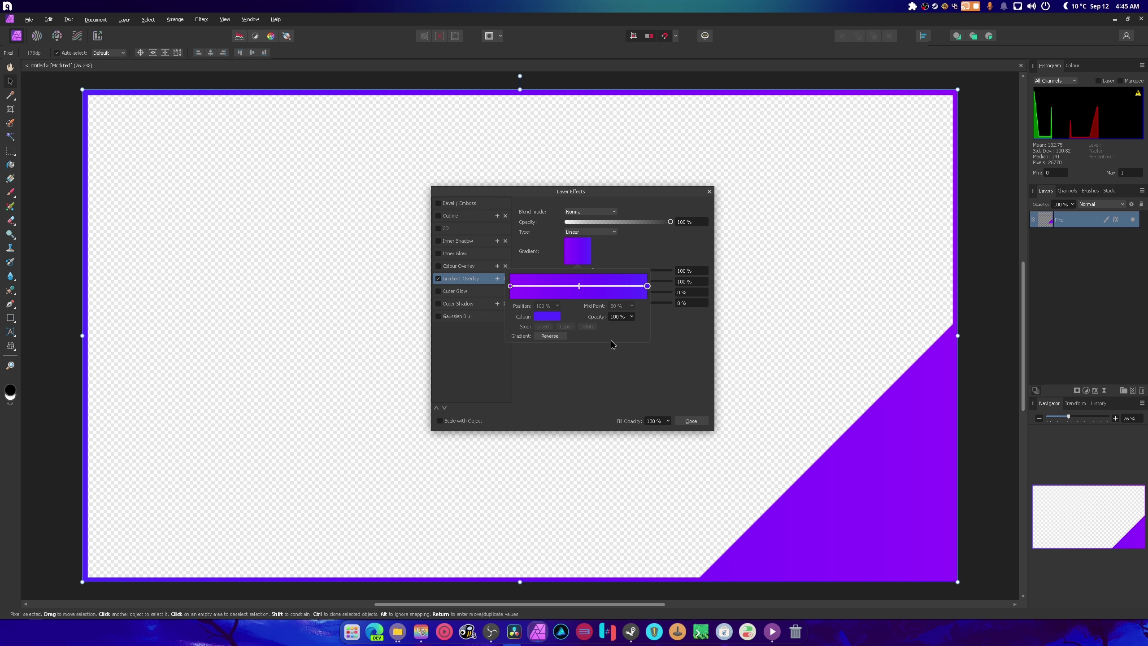
pyautogui.click(549, 336)
pyautogui.click(549, 336)
pyautogui.click(591, 235)
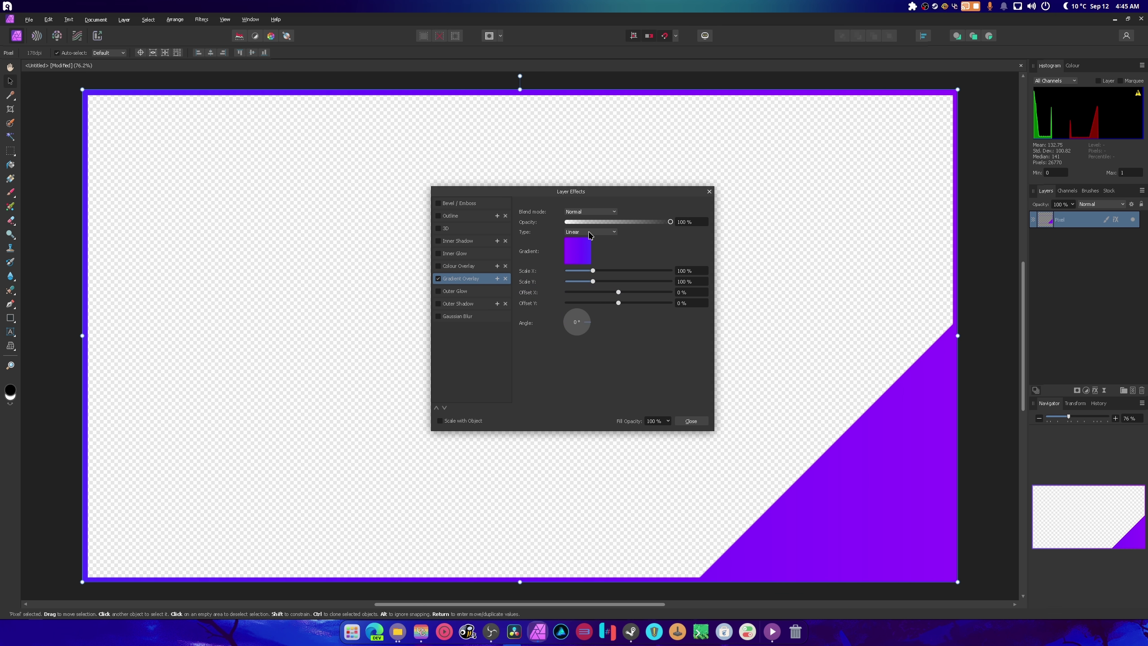
# Try Elliptical and Radial gradient types, settling on Conical.
pyautogui.click(588, 233)
pyautogui.click(600, 256)
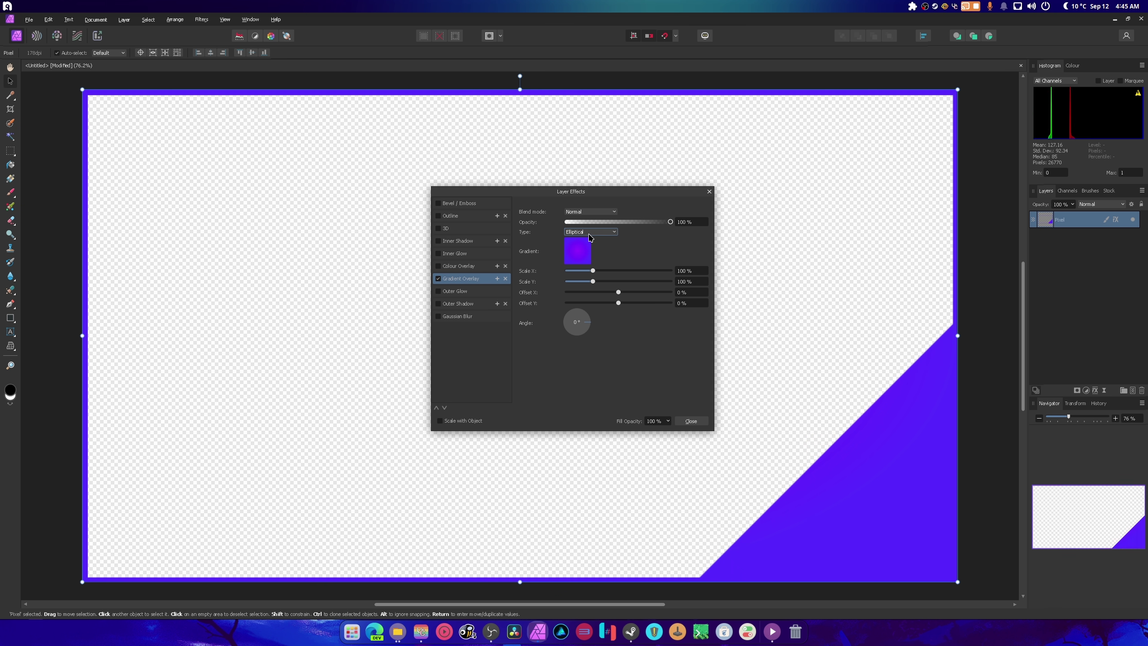
pyautogui.click(588, 232)
pyautogui.click(594, 263)
pyautogui.click(589, 232)
pyautogui.click(596, 269)
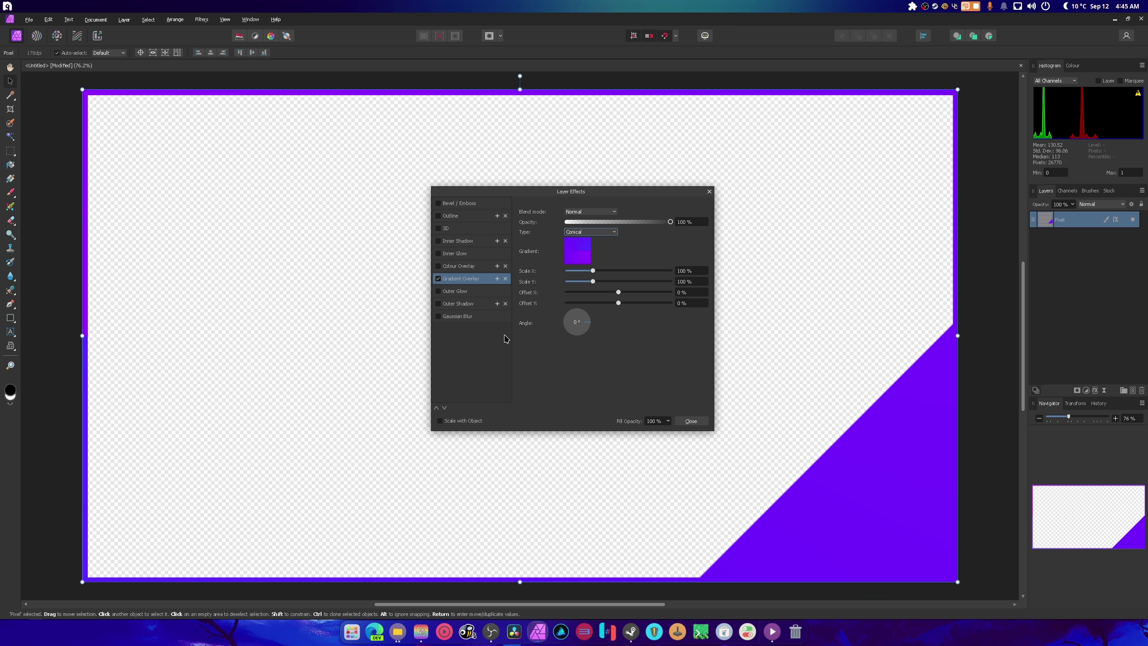
# Enable Bevel / Emboss with Inner type and a straight-line profile, close the dialog, and deselect.
pyautogui.click(438, 203)
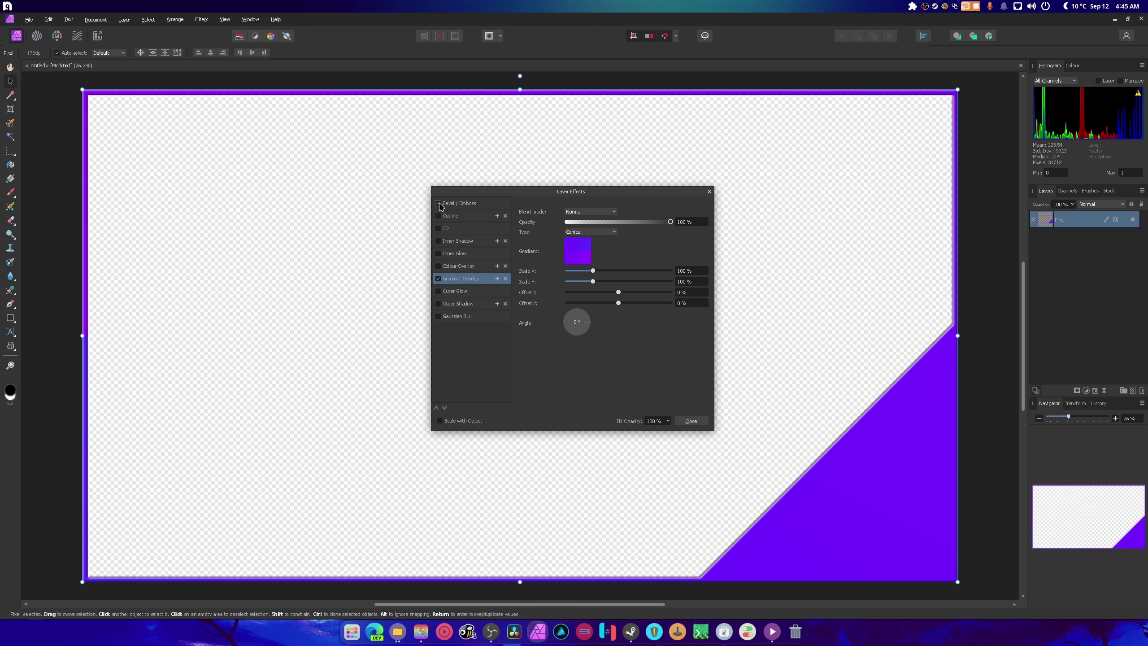
pyautogui.click(460, 206)
pyautogui.click(590, 213)
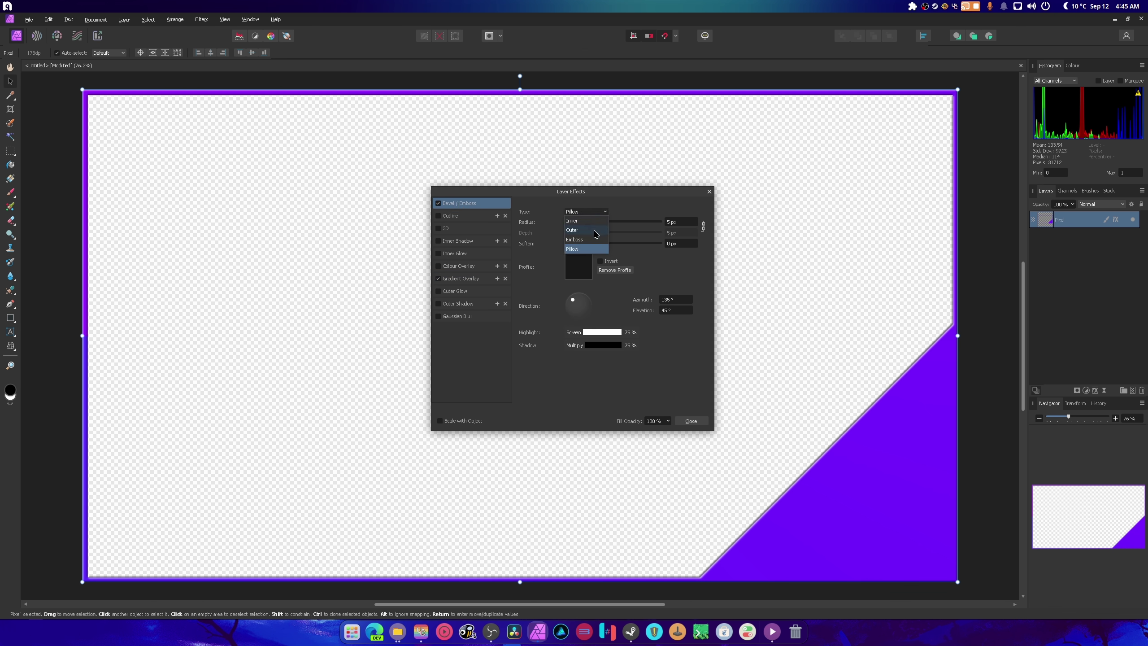
pyautogui.click(588, 226)
pyautogui.click(578, 267)
pyautogui.click(581, 386)
pyautogui.click(697, 375)
pyautogui.click(703, 421)
pyautogui.click(1011, 411)
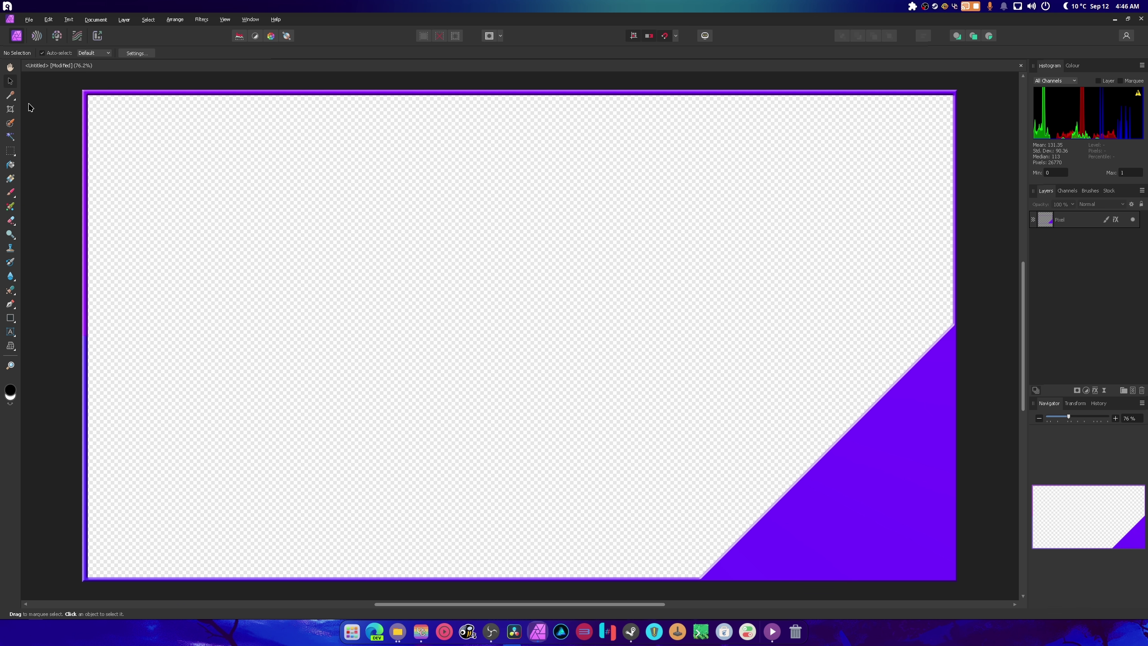
# Marquee a strip along the bottom edge and brush strokes across it.
pyautogui.click(11, 156)
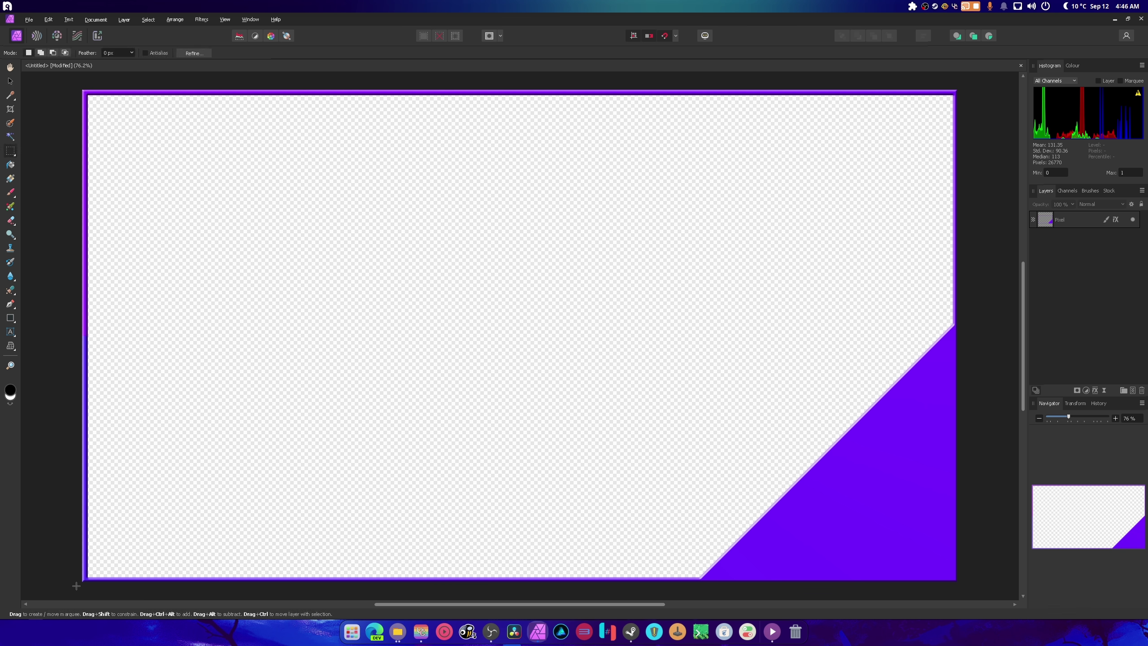
pyautogui.scroll(-1, 698, 574)
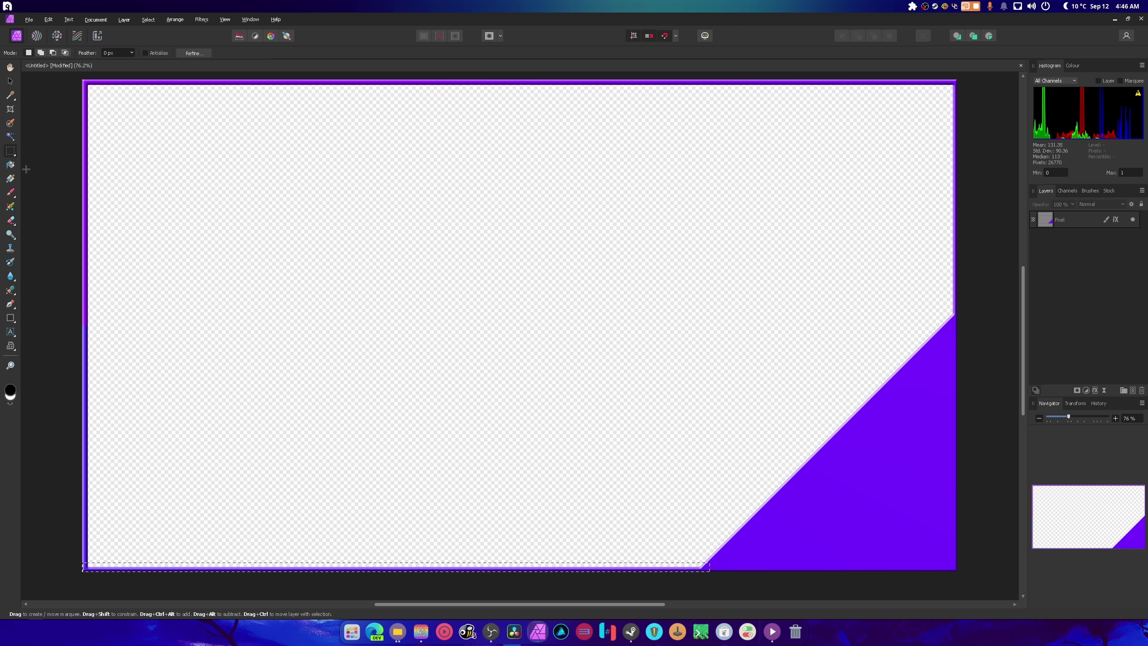
pyautogui.click(13, 195)
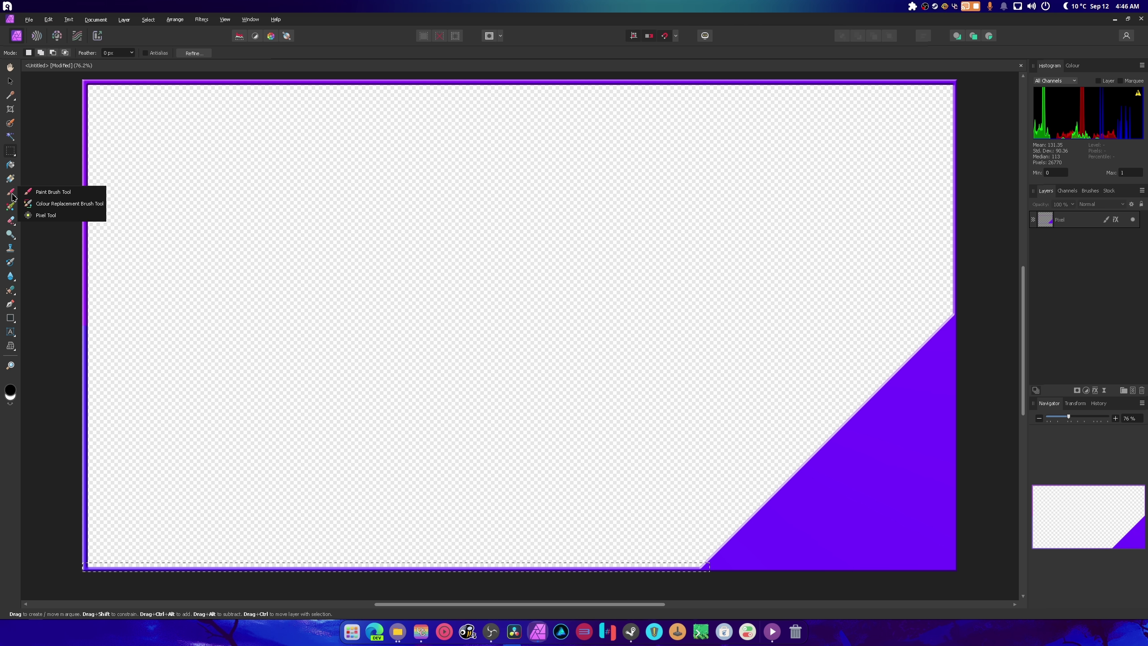
pyautogui.click(50, 192)
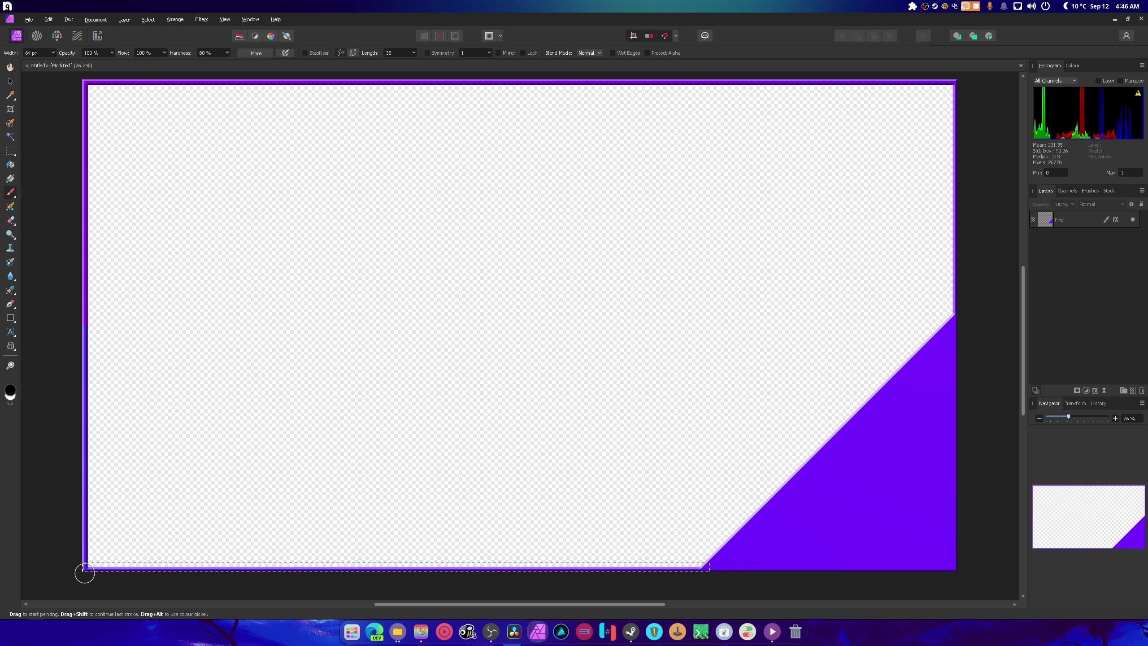
pyautogui.moveTo(84, 573); pyautogui.dragTo(112, 566)
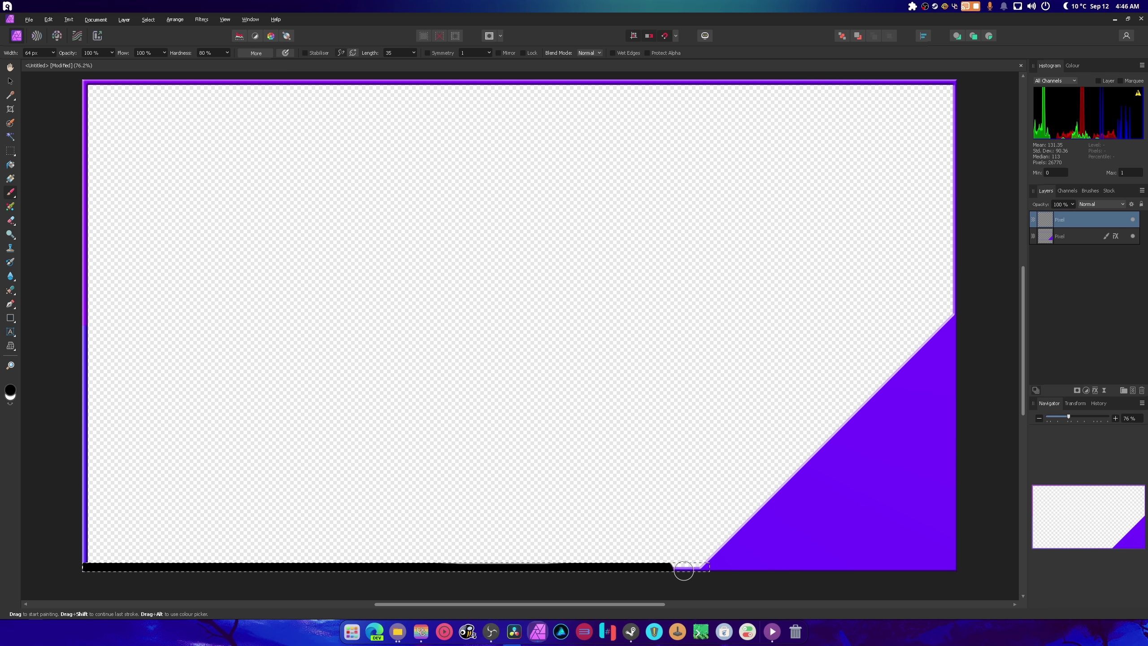
pyautogui.moveTo(685, 571); pyautogui.dragTo(714, 567)
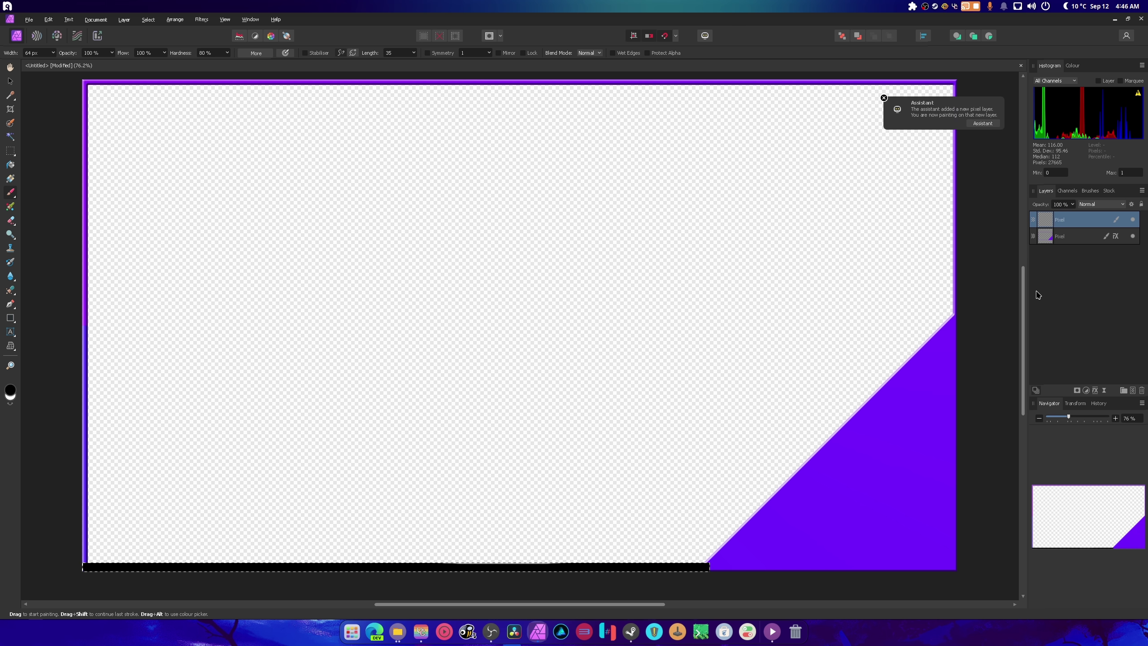
# Remove the stray black stroke, paint the bottom strip purple, and marquee the left edge strip.
pyautogui.click(1064, 243)
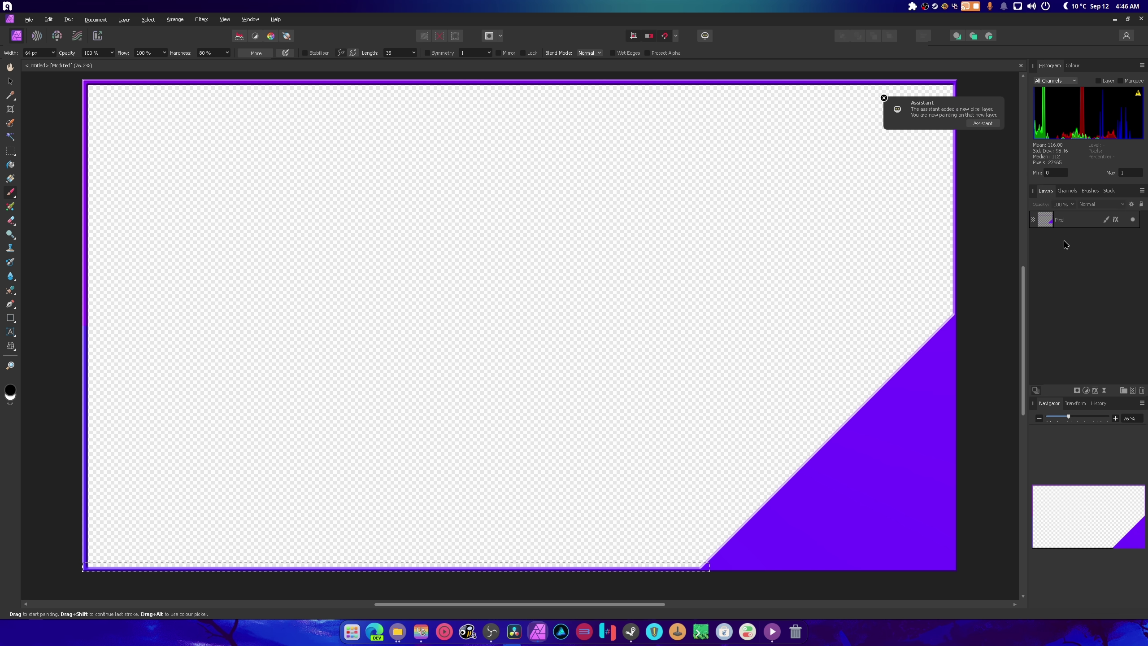
pyautogui.hotkey('ctrl', 'z')
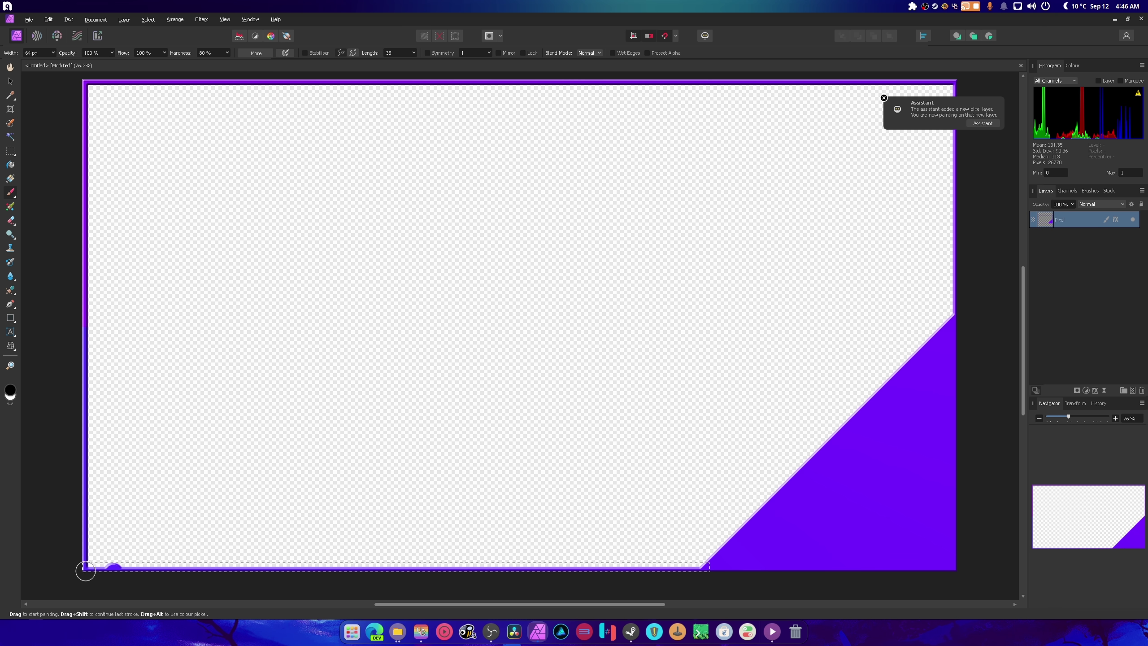
pyautogui.moveTo(206, 568); pyautogui.dragTo(513, 563)
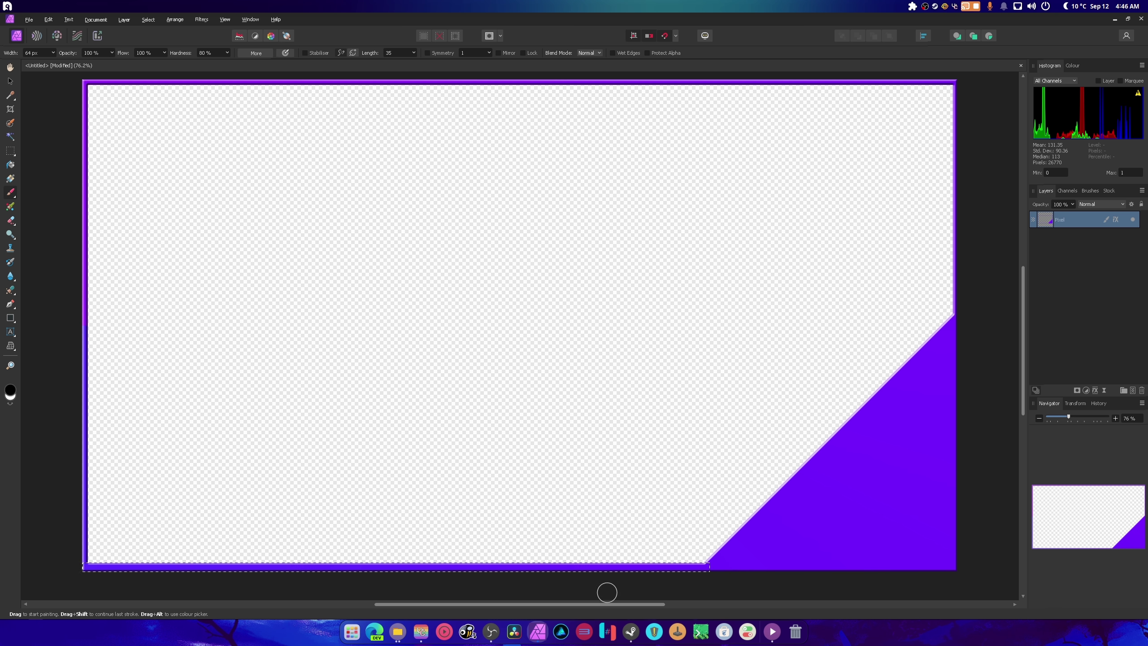
pyautogui.click(13, 153)
pyautogui.moveTo(81, 79); pyautogui.dragTo(124, 538)
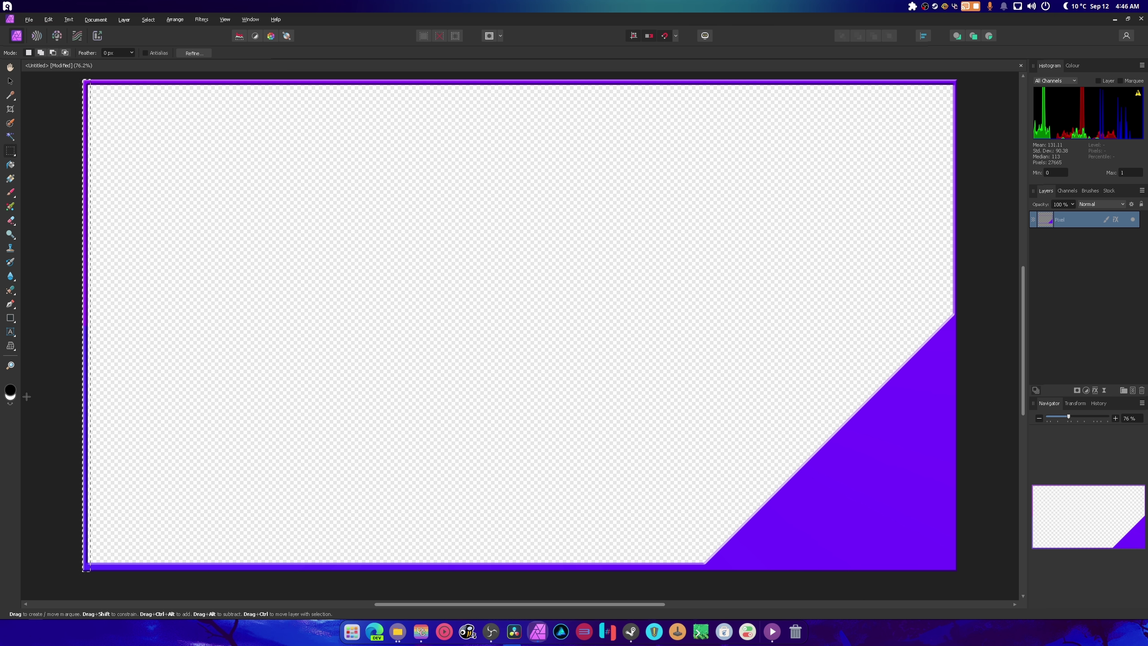
# Paint the selected left edge strip purple, then deselect it.
pyautogui.click(10, 193)
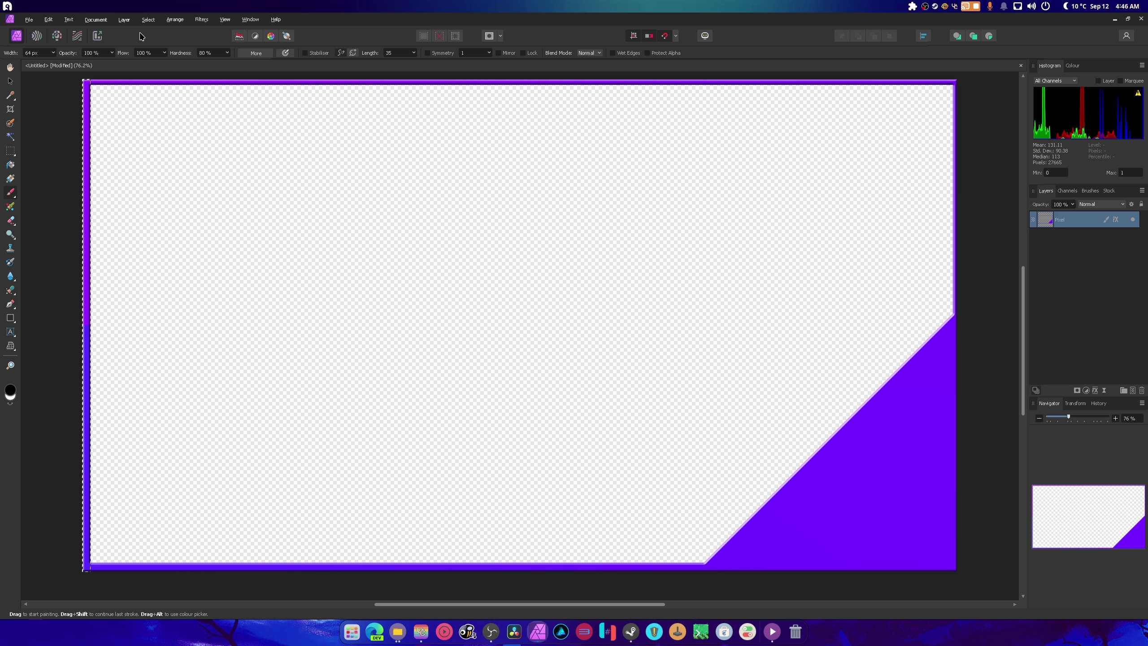
pyautogui.click(148, 19)
pyautogui.click(147, 44)
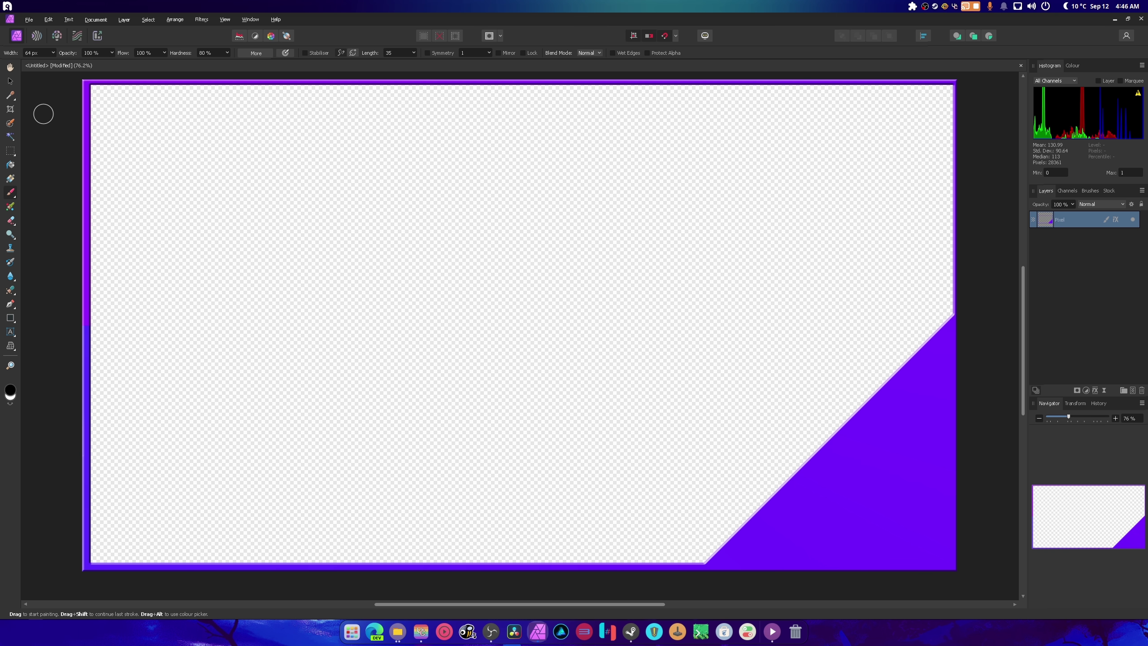
# Marquee a strip down the right edge and paint it purple from top to bottom.
pyautogui.click(10, 152)
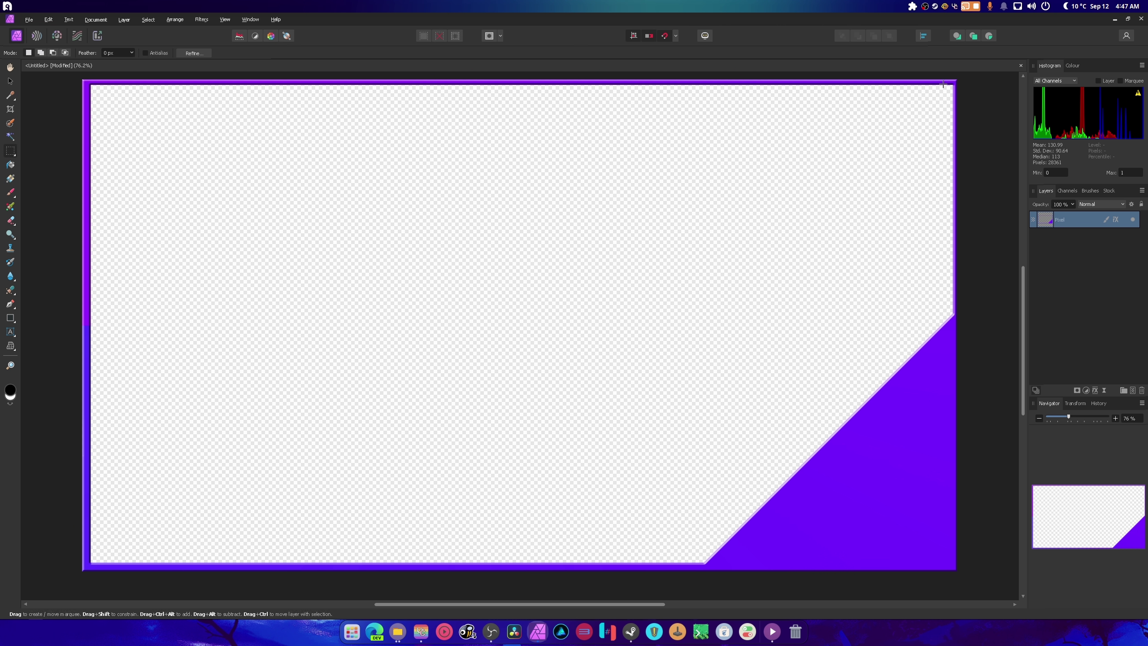
pyautogui.moveTo(955, 258); pyautogui.dragTo(956, 328)
pyautogui.click(965, 152)
pyautogui.moveTo(971, 251); pyautogui.dragTo(978, 333)
pyautogui.click(11, 192)
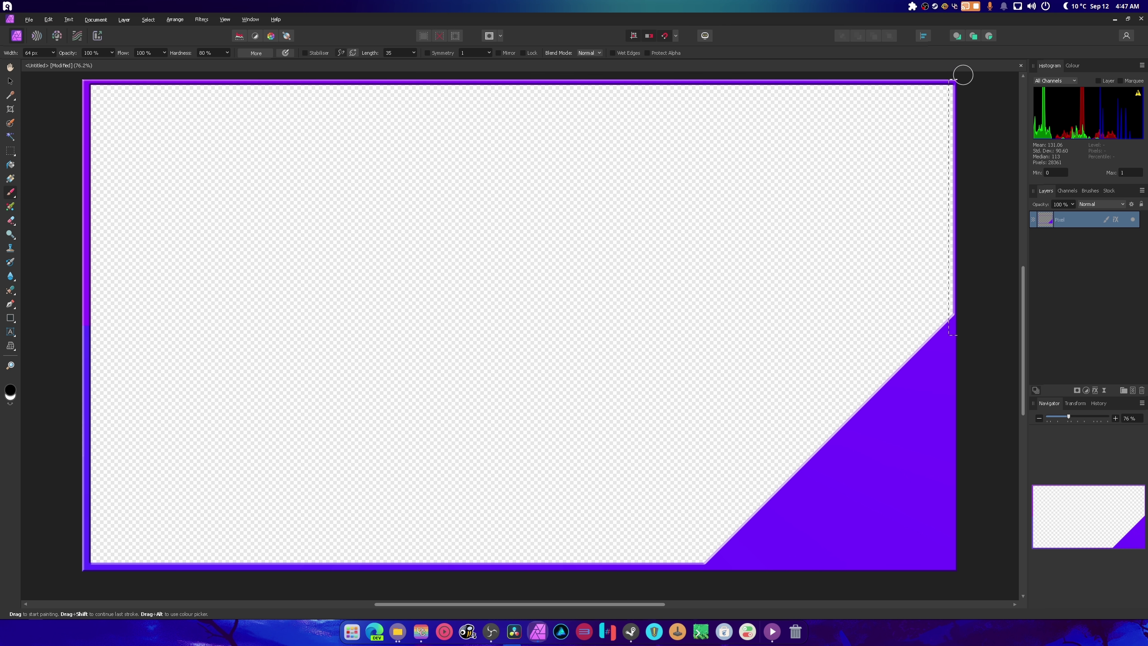
pyautogui.moveTo(954, 83); pyautogui.dragTo(948, 142)
pyautogui.moveTo(947, 205); pyautogui.dragTo(950, 351)
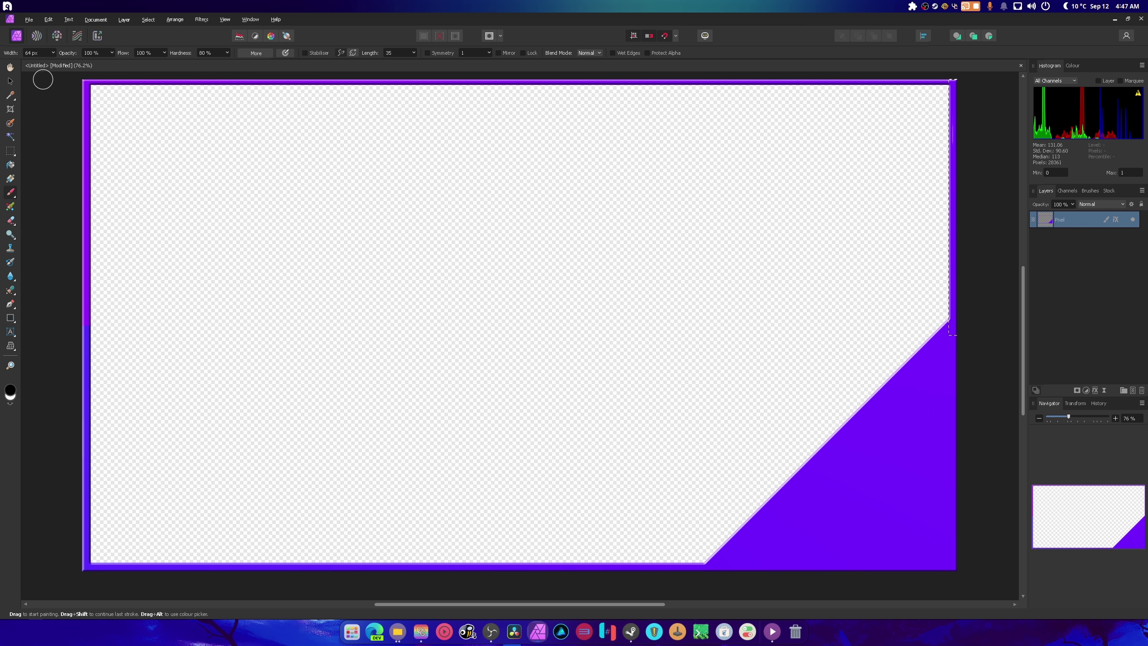
# Paint the top border strip purple inside a rectangular selection, deselect, and brush over the right border.
pyautogui.click(10, 150)
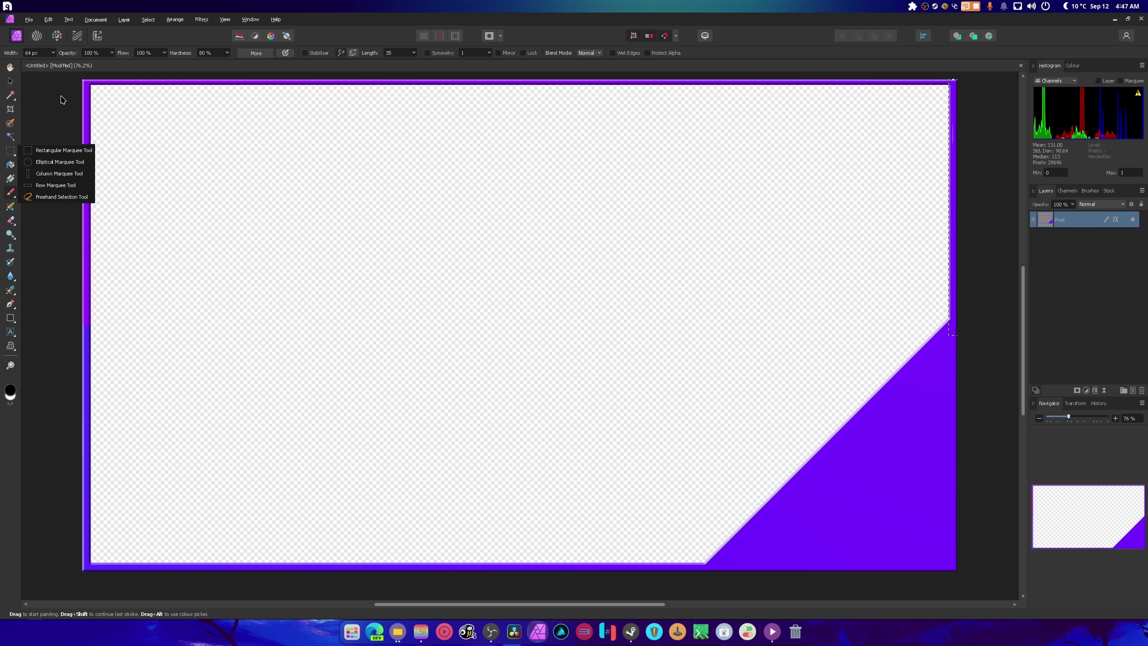
pyautogui.click(45, 153)
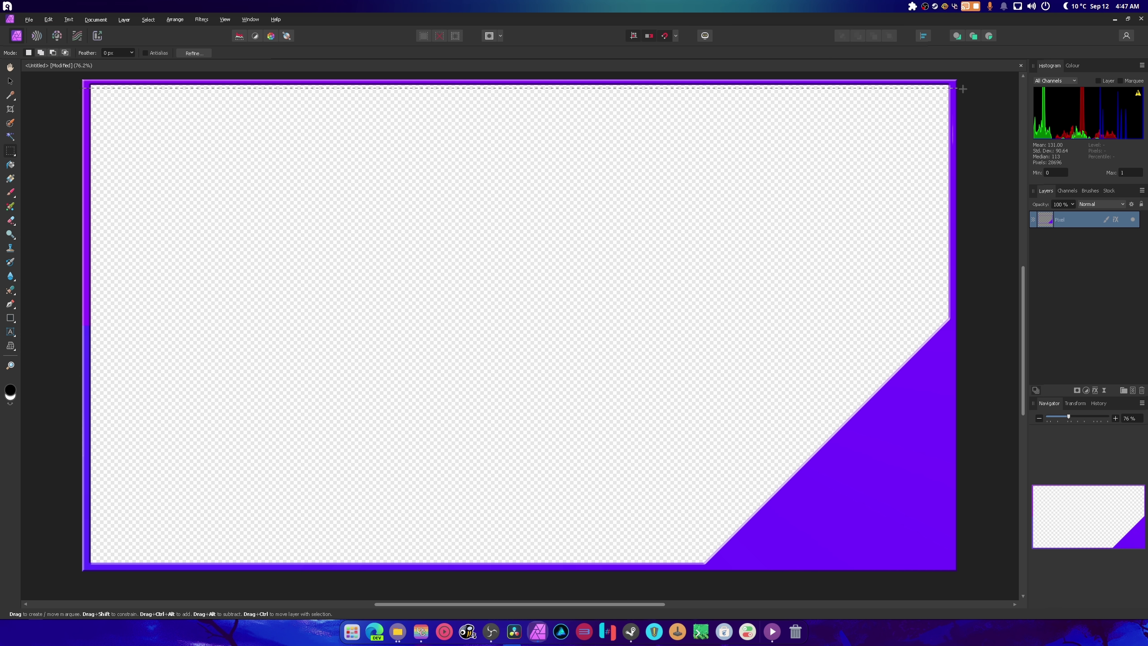
pyautogui.click(13, 195)
pyautogui.click(53, 191)
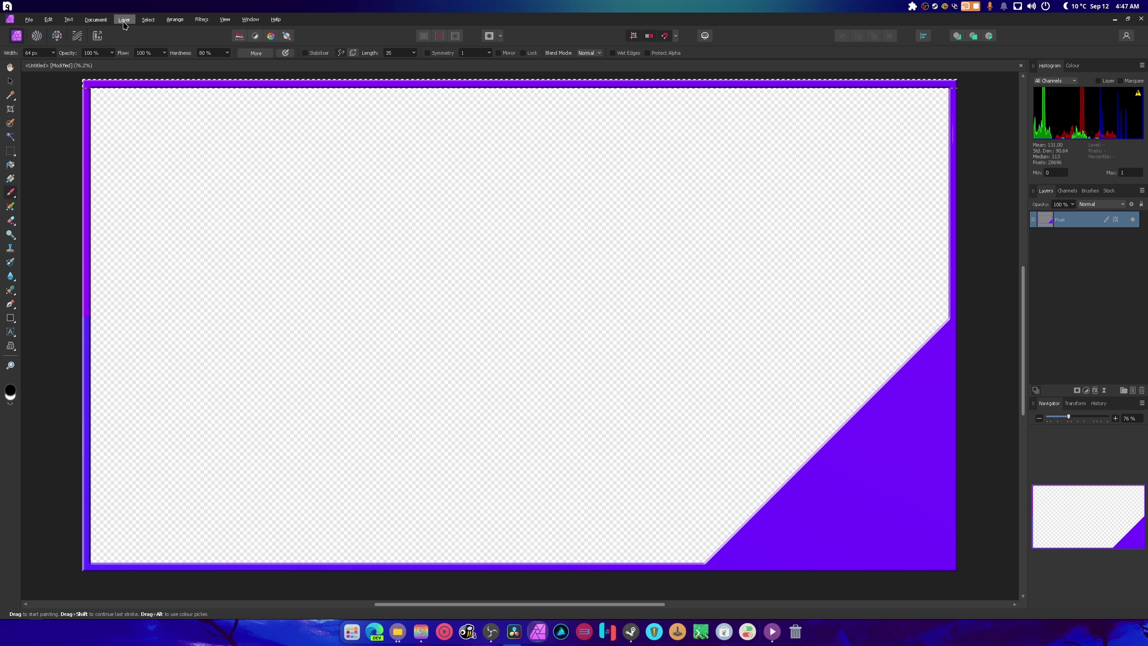
pyautogui.click(149, 19)
pyautogui.click(140, 57)
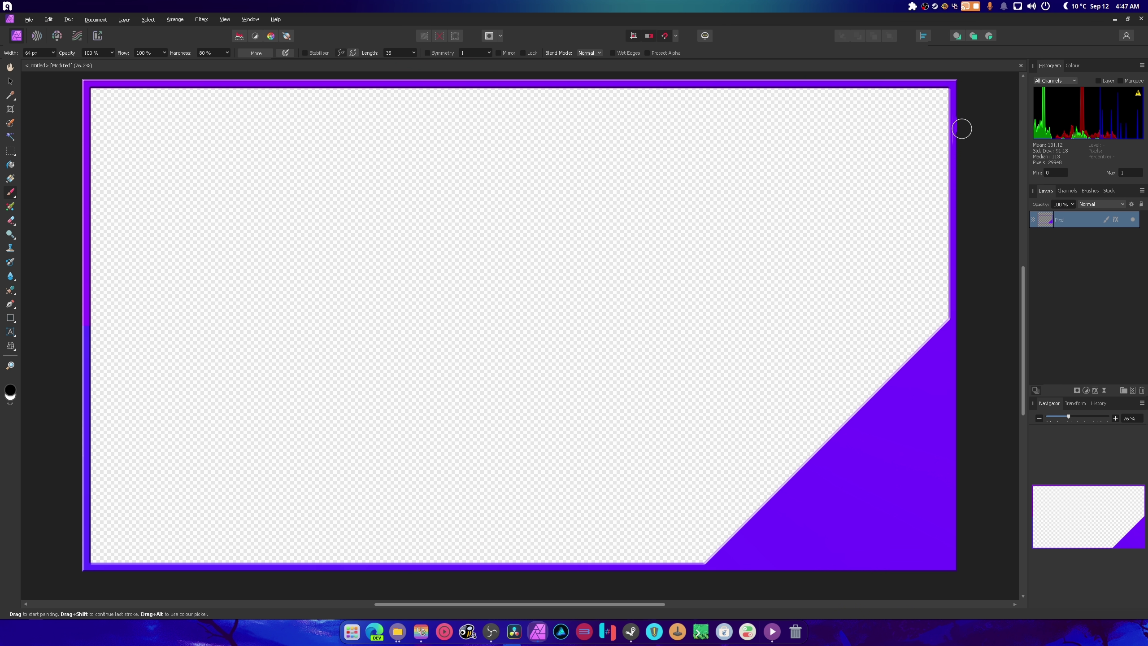
pyautogui.moveTo(962, 148)
pyautogui.mouseDown()
pyautogui.moveTo(963, 77)
pyautogui.moveTo(963, 593)
pyautogui.moveTo(868, 609)
pyautogui.moveTo(966, 586)
pyautogui.moveTo(962, 575)
pyautogui.moveTo(845, 581)
pyautogui.moveTo(932, 572)
pyautogui.moveTo(897, 572)
pyautogui.moveTo(70, 575)
pyautogui.mouseUp()
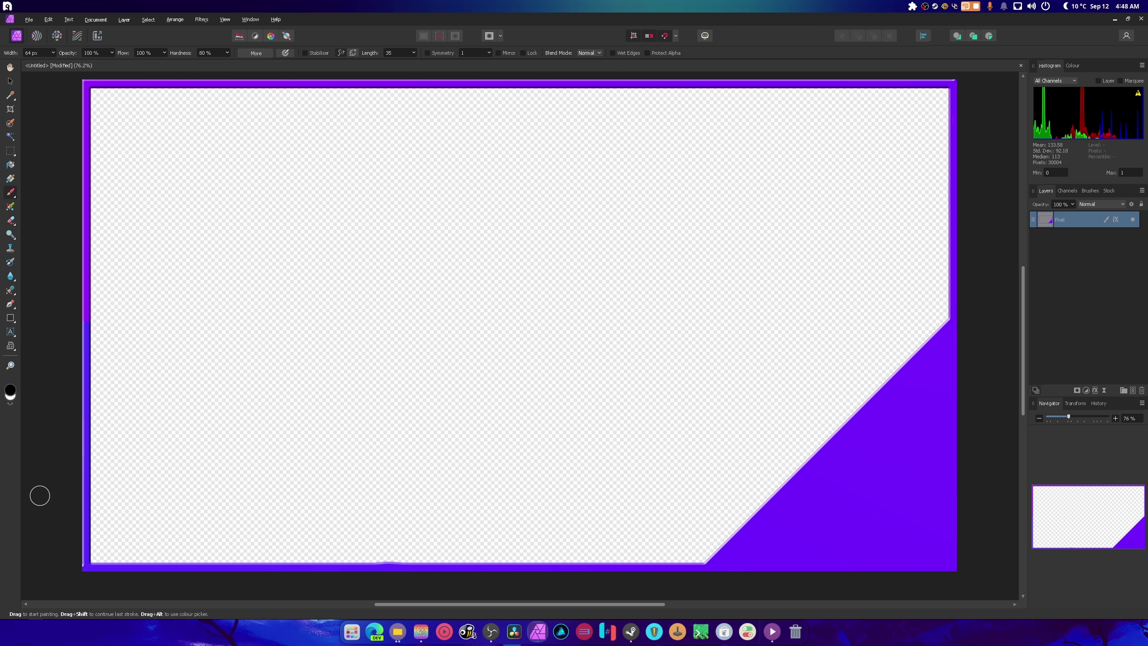
# Undo the uneven bottom-border stroke and paste the AffinityLearningLogo.svg logo in as a new layer.
pyautogui.hotkey('ctrl', 'z')
pyautogui.hotkey('ctrl', 'z')
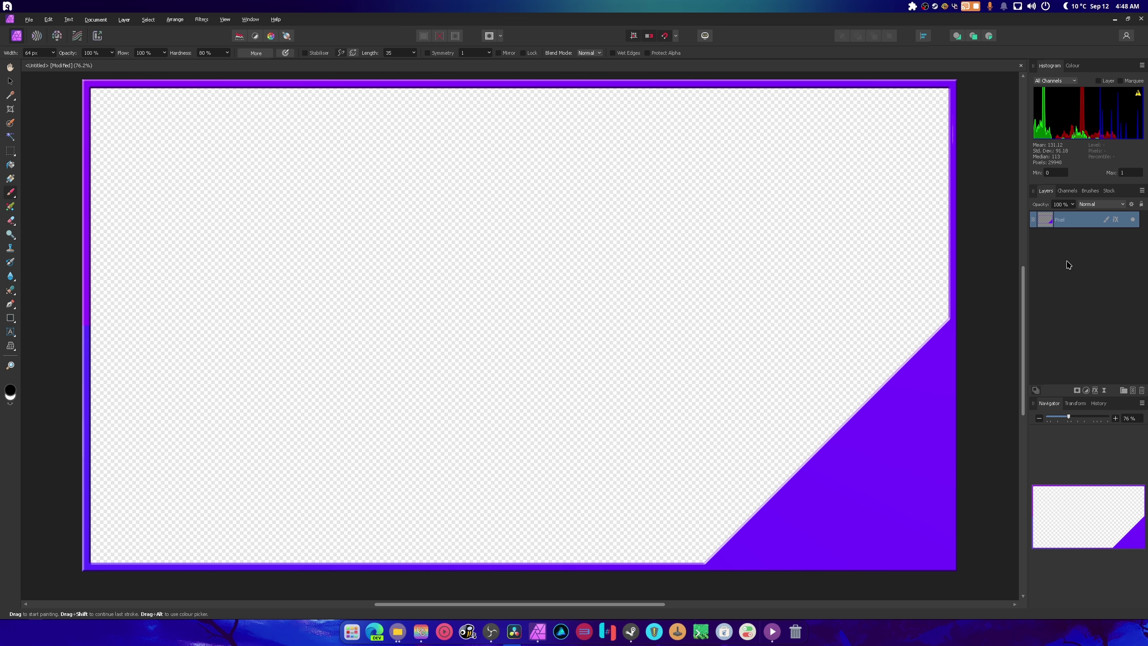
pyautogui.hotkey('ctrl', 'v')
pyautogui.click(10, 82)
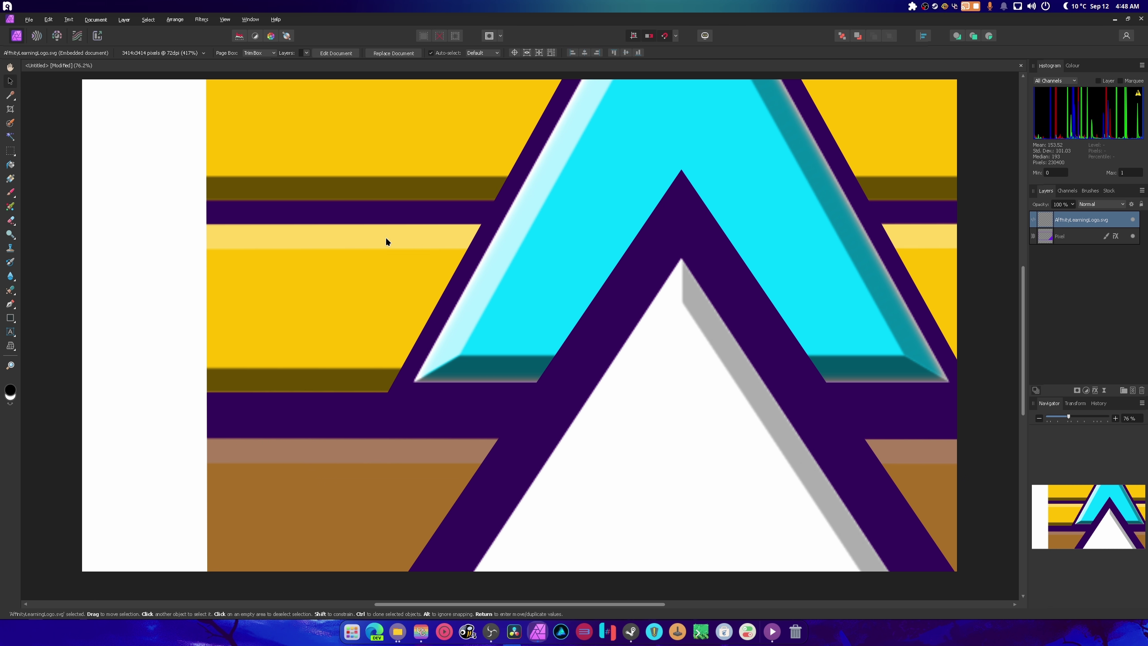
pyautogui.scroll(-5, 475, 267)
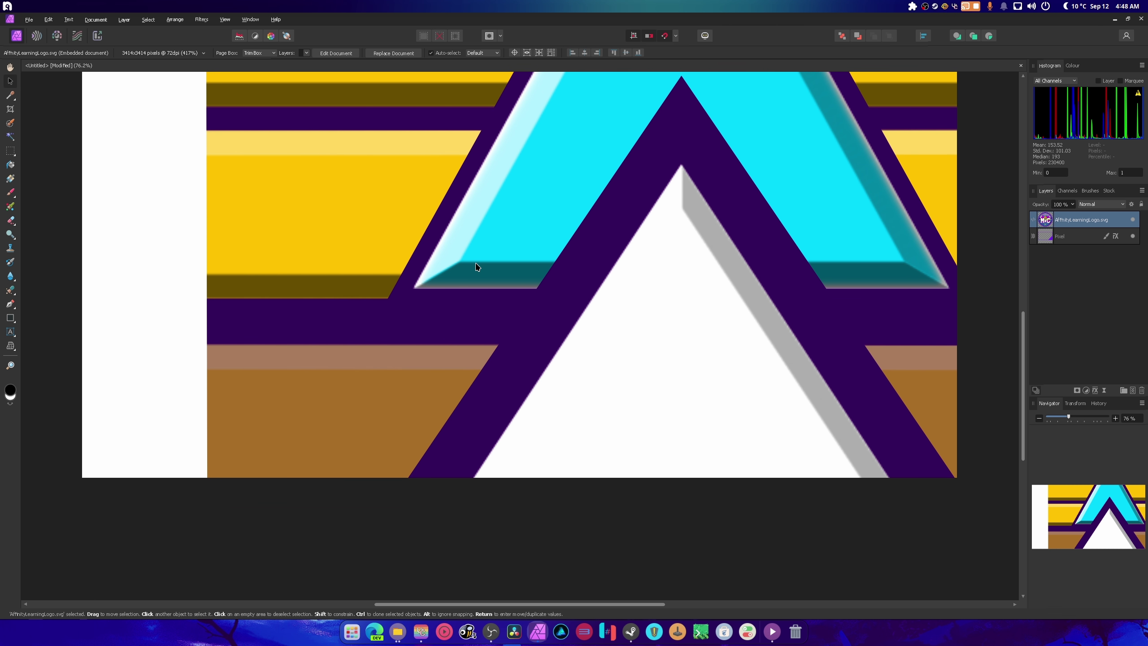
# View the Star Ocean, no-logo forest and detailed pass images full-size in #wallpapers.
pyautogui.scroll(-3, 477, 278)
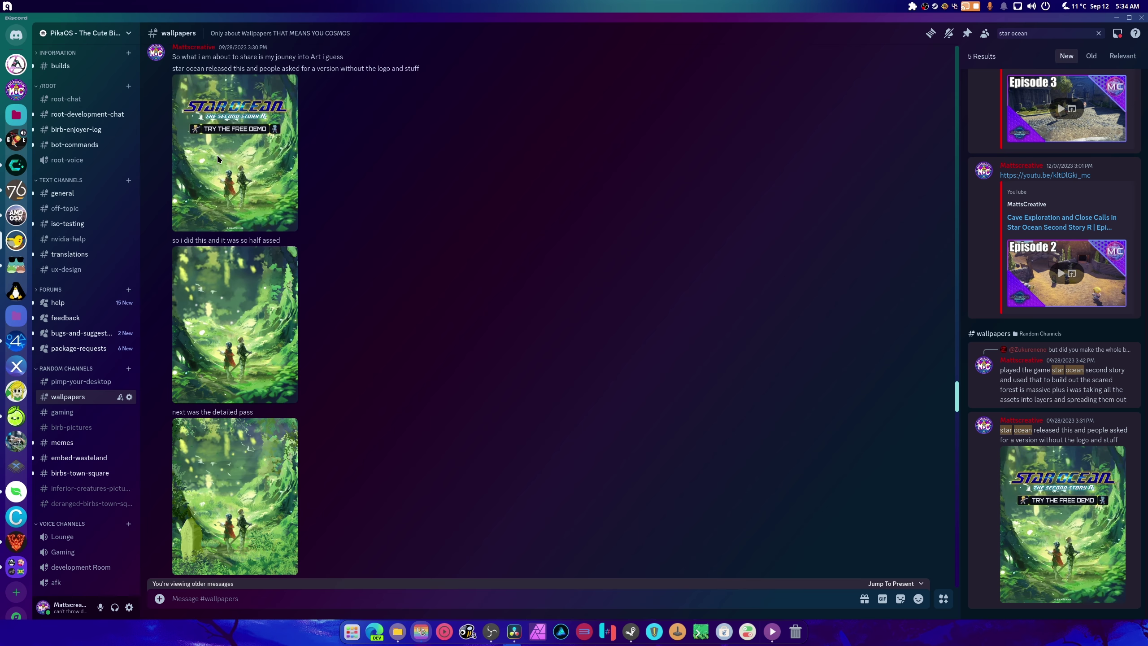
pyautogui.scroll(3, 305, 308)
pyautogui.click(293, 308)
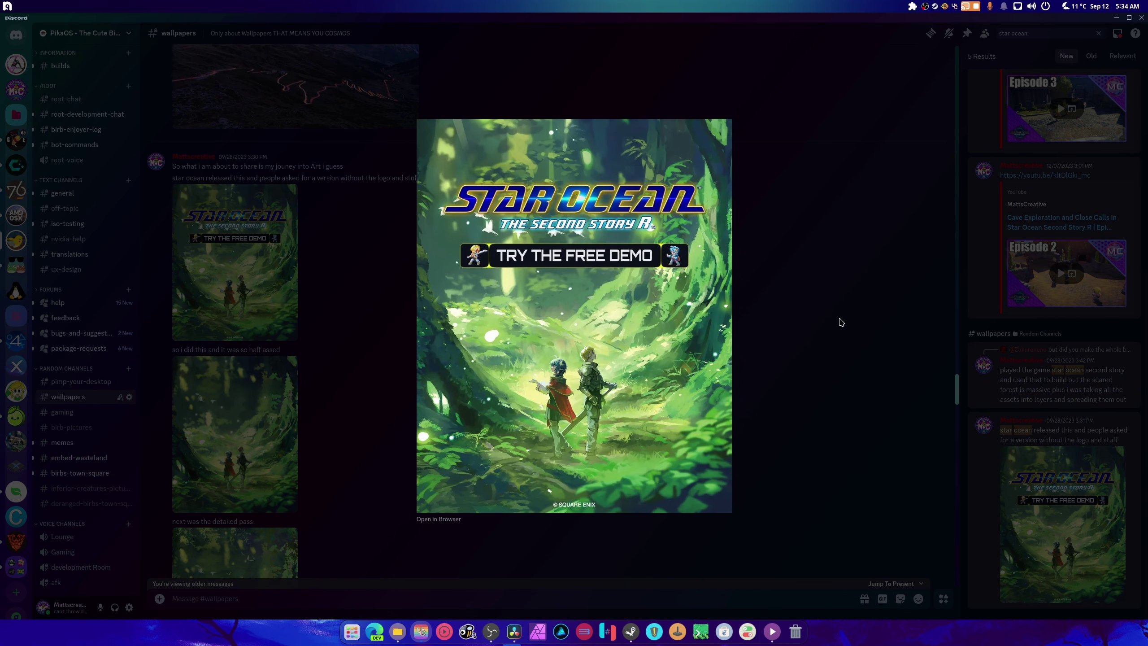
pyautogui.click(840, 322)
pyautogui.click(235, 434)
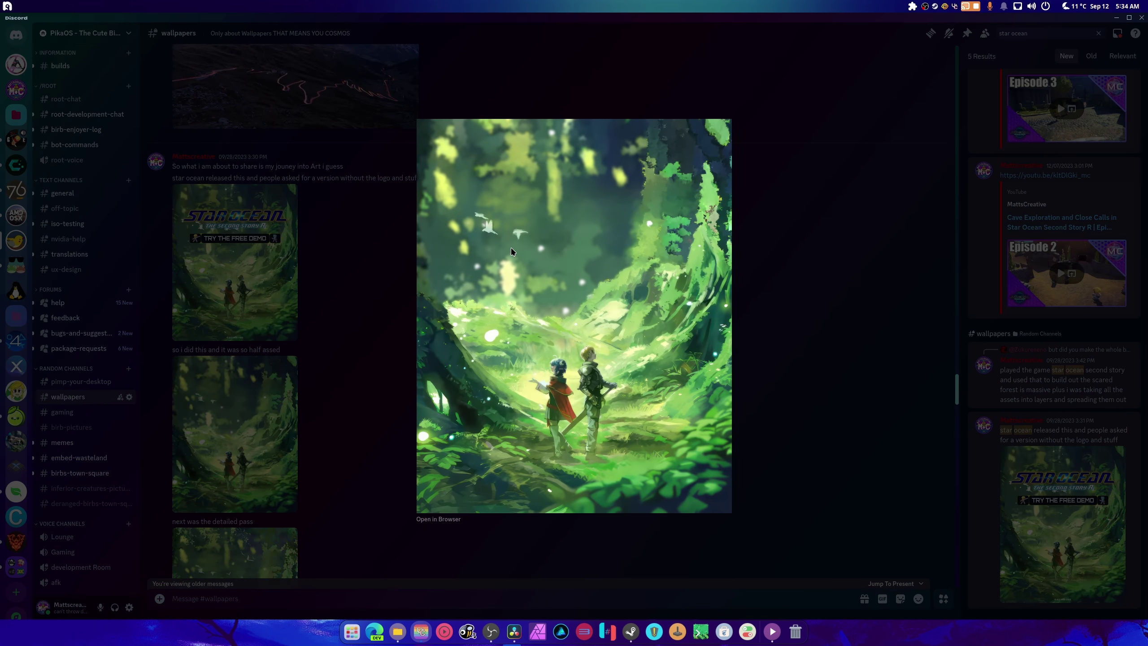
pyautogui.click(824, 364)
pyautogui.scroll(-5, 298, 407)
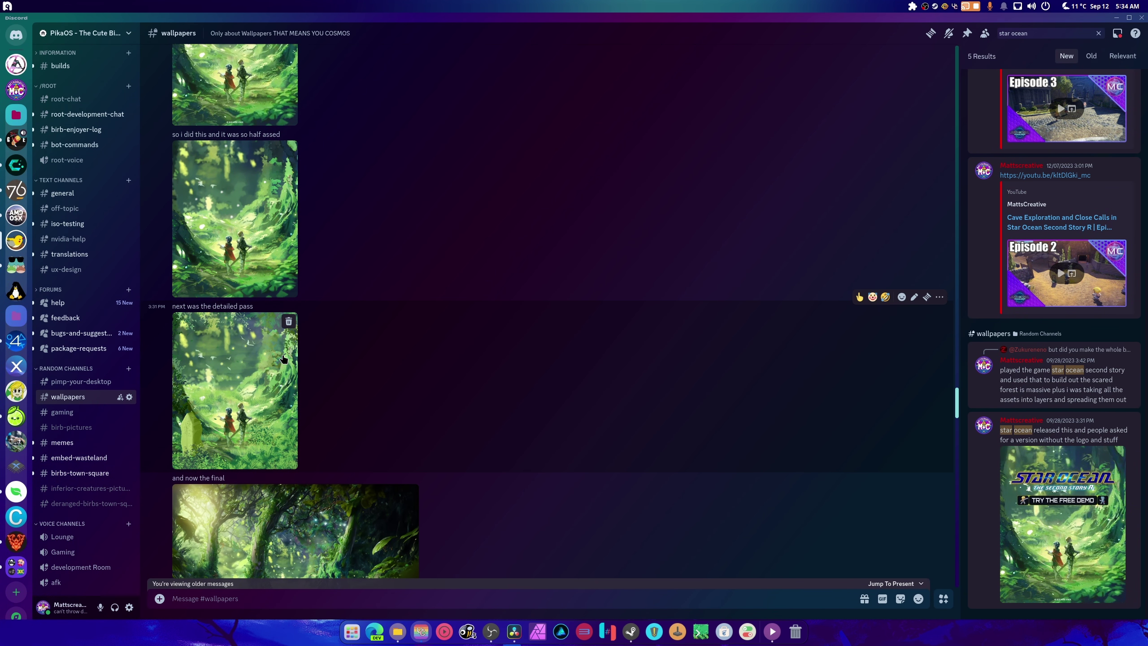
pyautogui.click(235, 388)
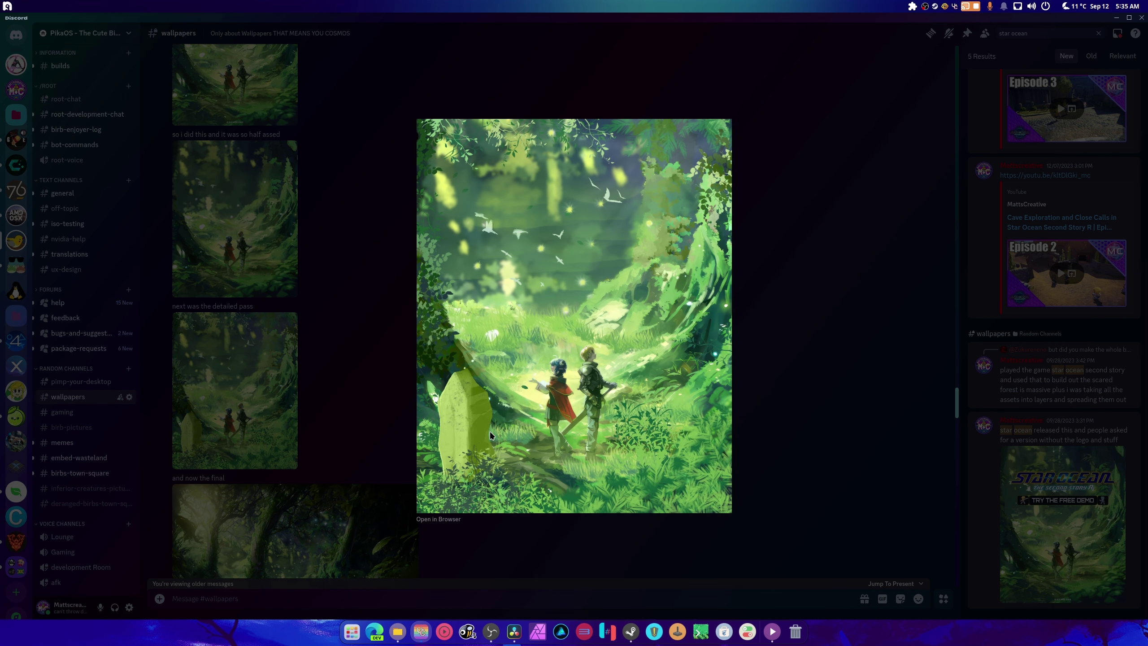
pyautogui.click(753, 392)
# Open the final forest wallpaper and the later forest images full-size.
pyautogui.scroll(-3, 374, 416)
pyautogui.click(404, 327)
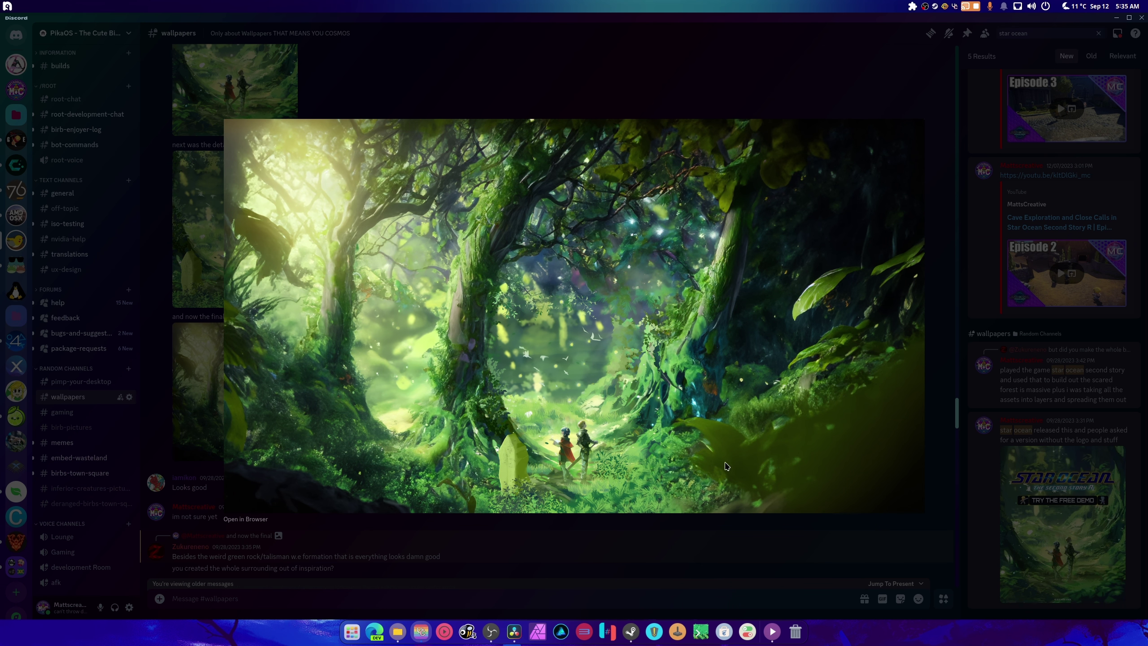
pyautogui.click(379, 561)
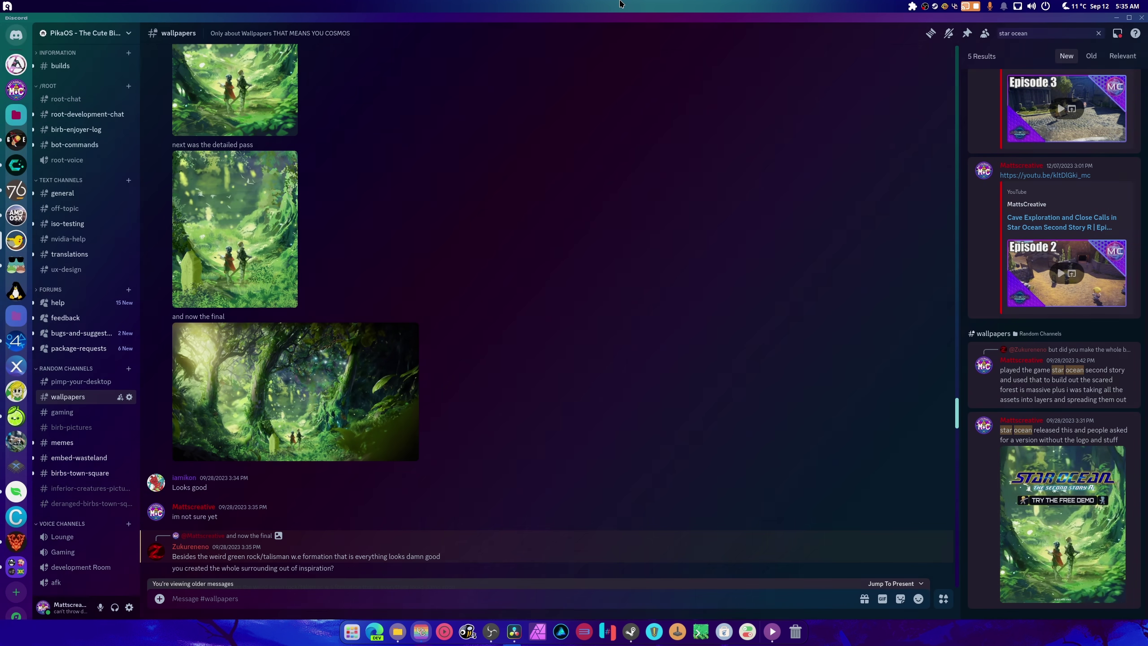
pyautogui.scroll(-10, 550, 243)
pyautogui.scroll(-1, 549, 243)
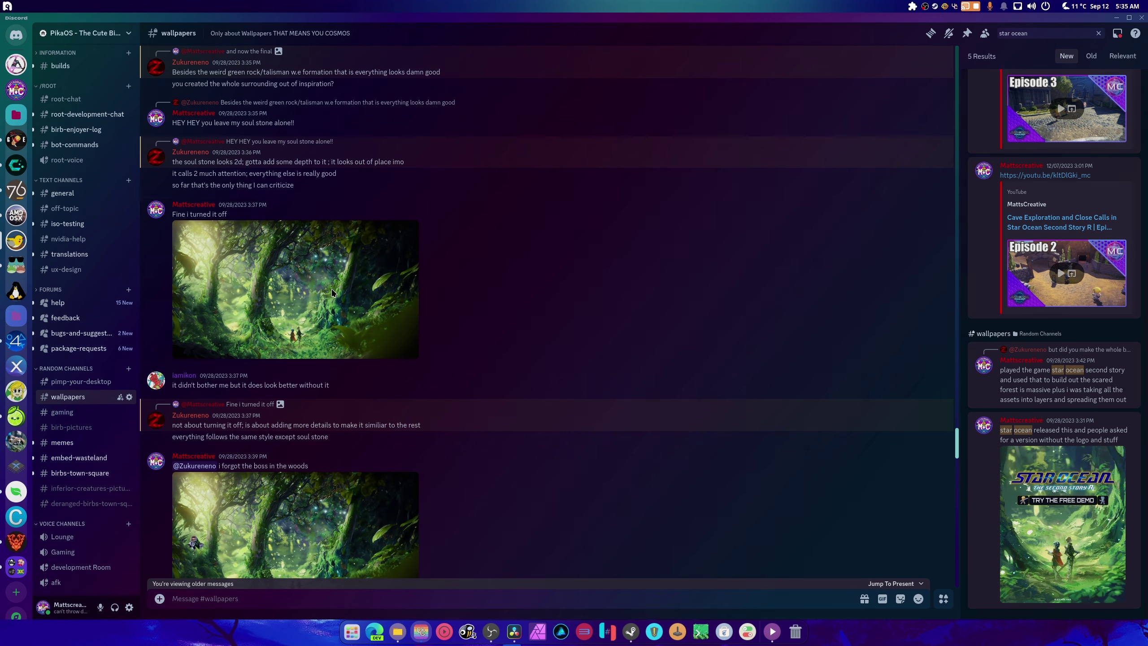
pyautogui.click(357, 341)
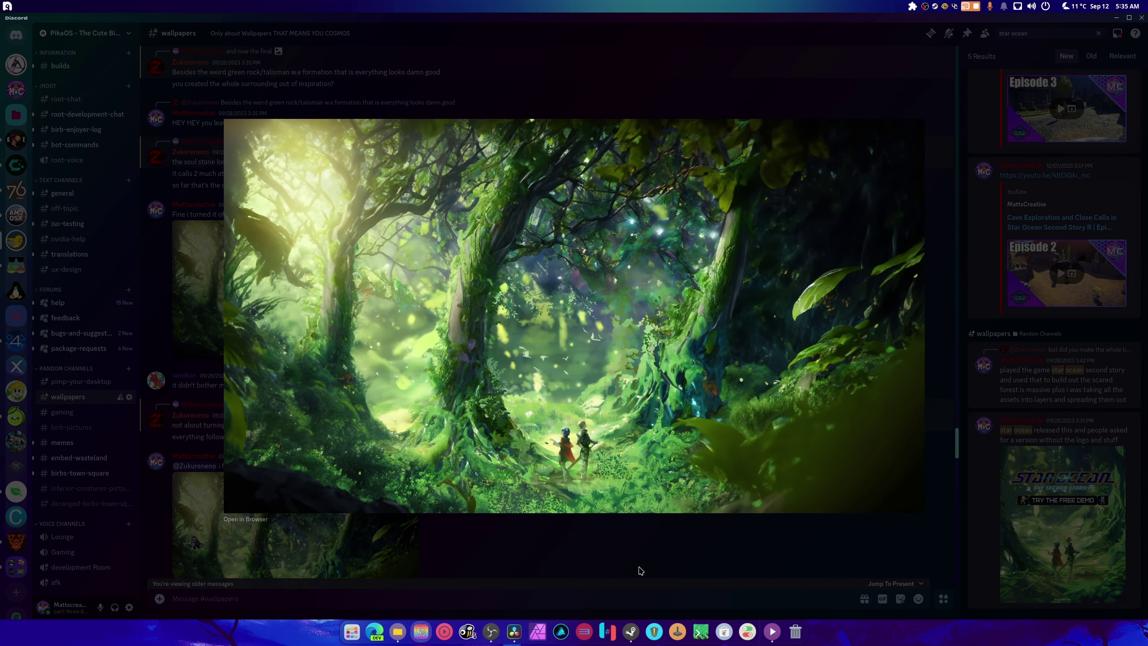
pyautogui.click(641, 570)
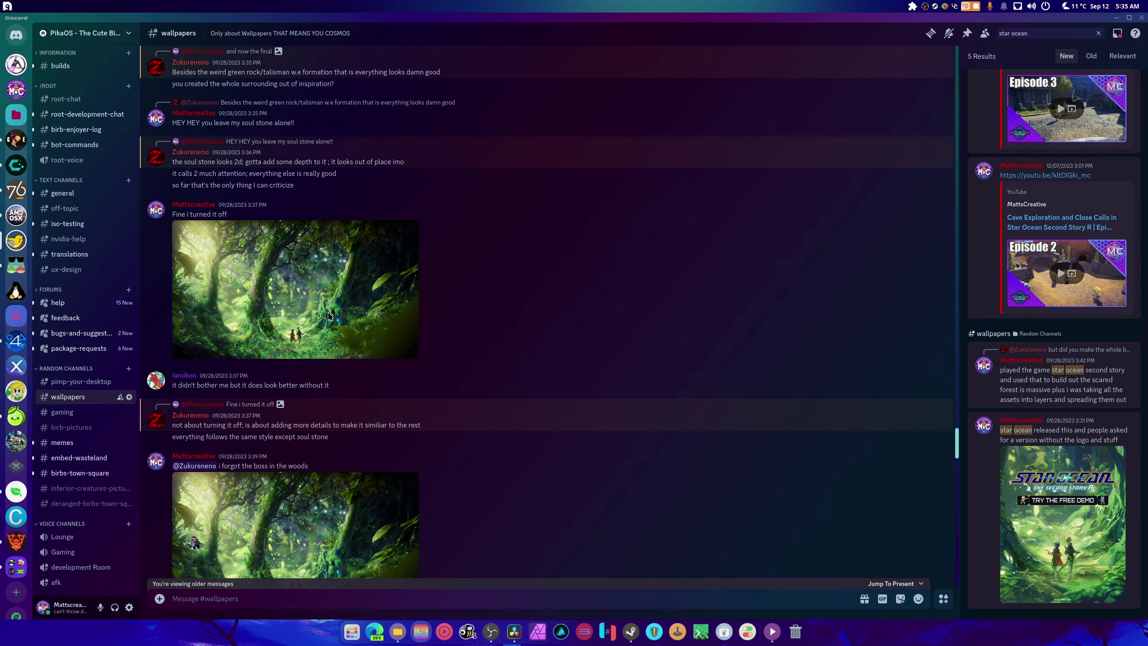
pyautogui.click(329, 316)
pyautogui.click(524, 542)
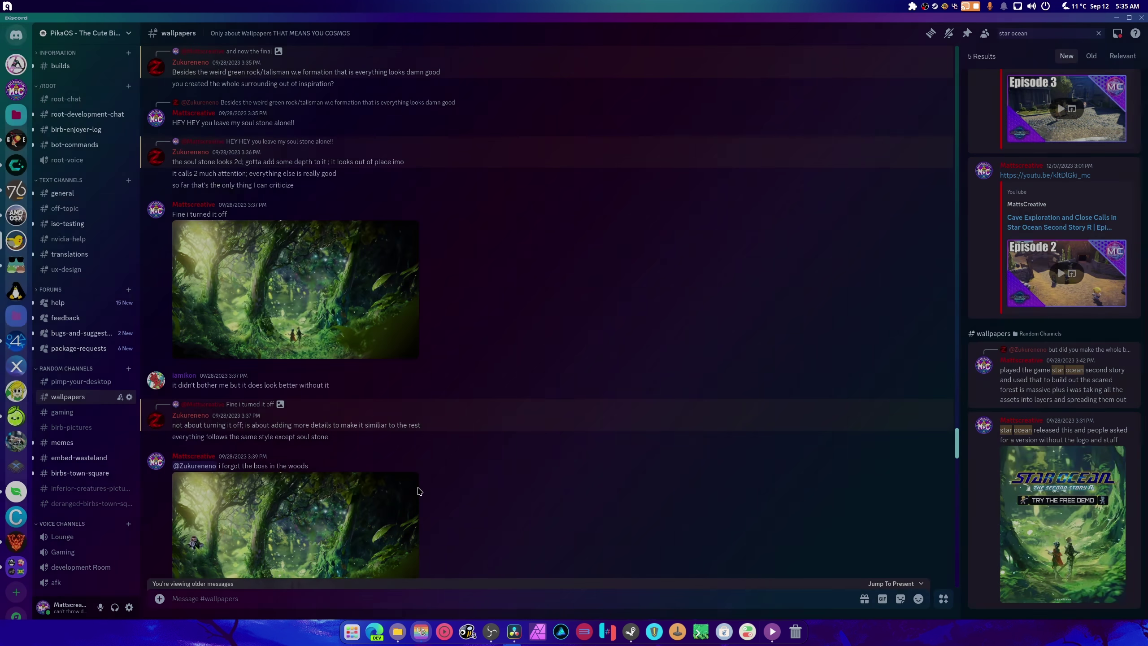
pyautogui.scroll(-5, 497, 475)
pyautogui.click(332, 345)
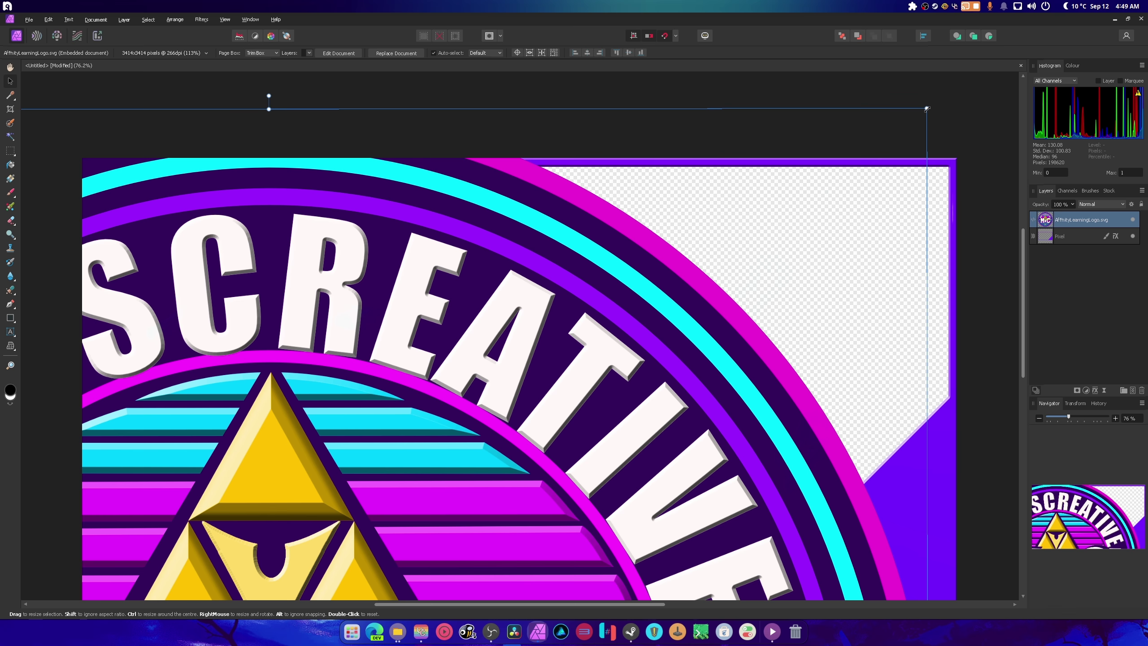
# Scale the logo down and drag it into the purple bottom-right corner.
pyautogui.moveTo(497, 149); pyautogui.dragTo(897, 146)
pyautogui.moveTo(980, 100); pyautogui.dragTo(726, 267)
pyautogui.moveTo(741, 175); pyautogui.dragTo(450, 446)
pyautogui.moveTo(438, 533); pyautogui.dragTo(898, 529)
pyautogui.moveTo(825, 468); pyautogui.dragTo(840, 482)
pyautogui.moveTo(886, 536); pyautogui.dragTo(885, 537)
pyautogui.click(971, 446)
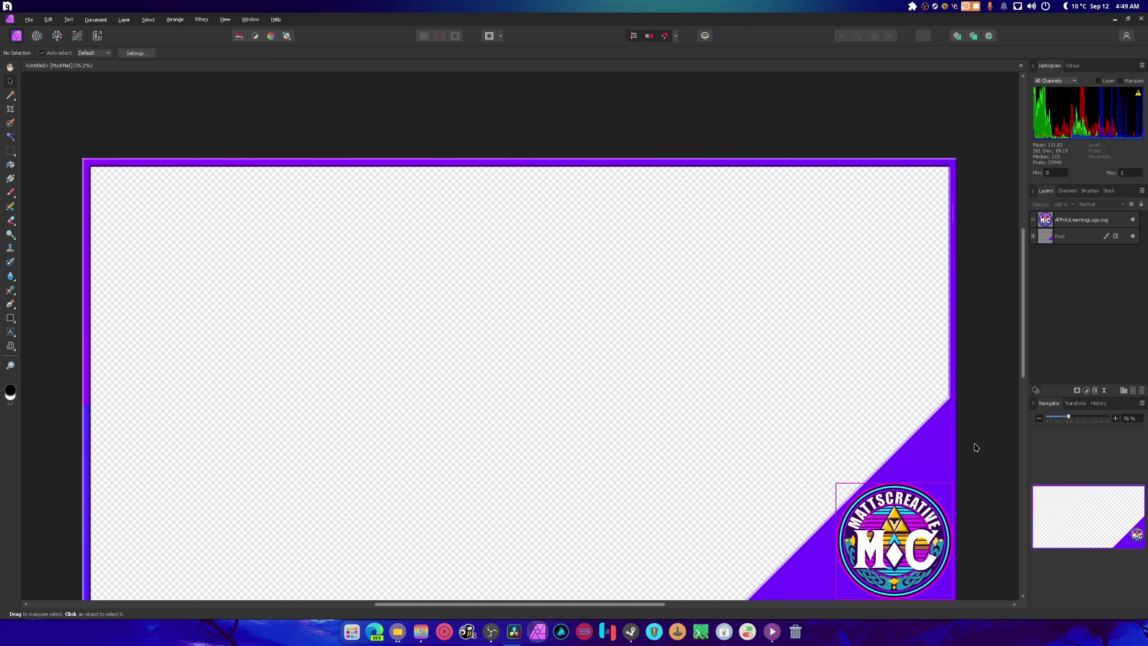
# Fine-tune the logo's size and position so it sits inside the bottom-right triangle.
pyautogui.scroll(-5, 730, 393)
pyautogui.moveTo(914, 359); pyautogui.dragTo(909, 404)
pyautogui.moveTo(835, 348); pyautogui.dragTo(818, 319)
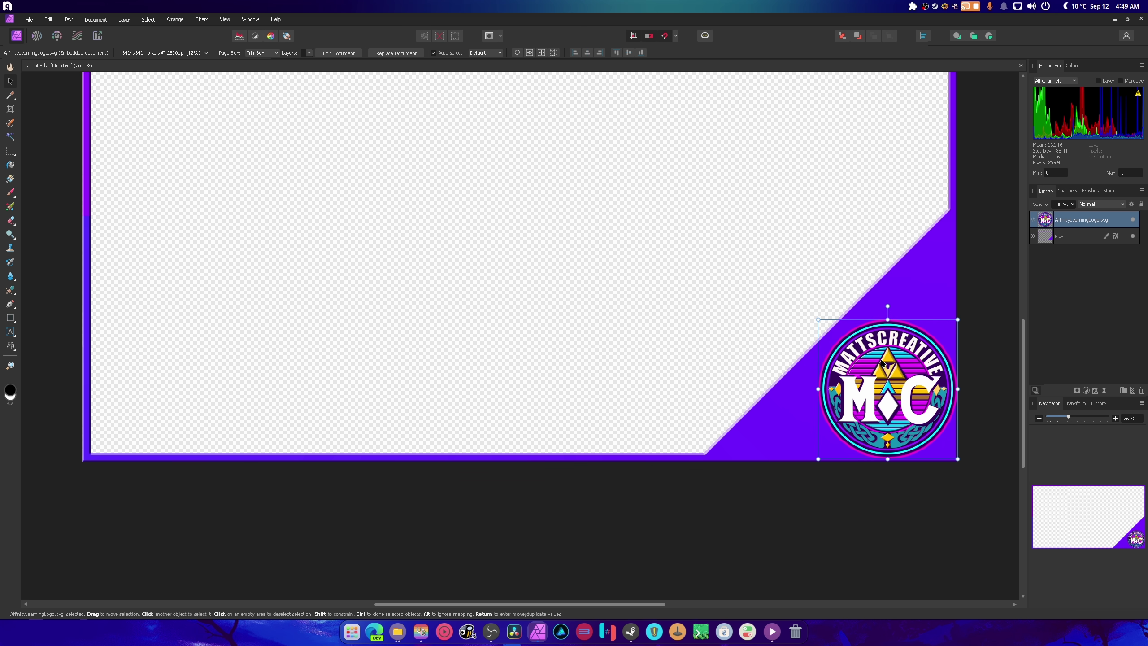
pyautogui.moveTo(882, 363); pyautogui.dragTo(877, 355)
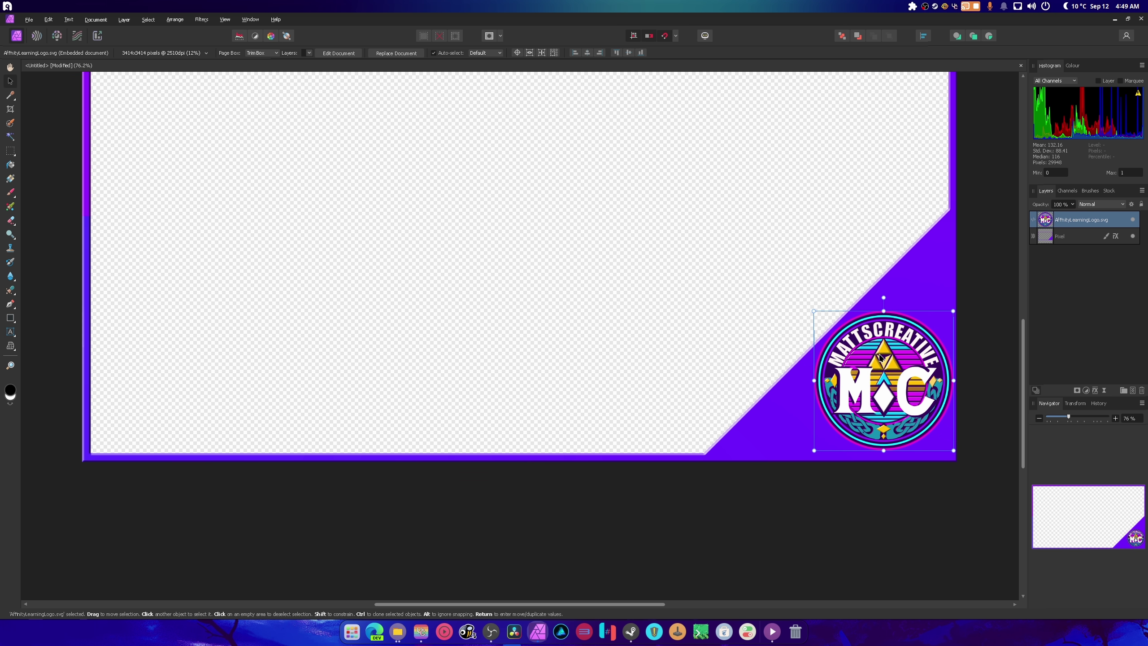
pyautogui.click(769, 317)
pyautogui.scroll(3, 817, 492)
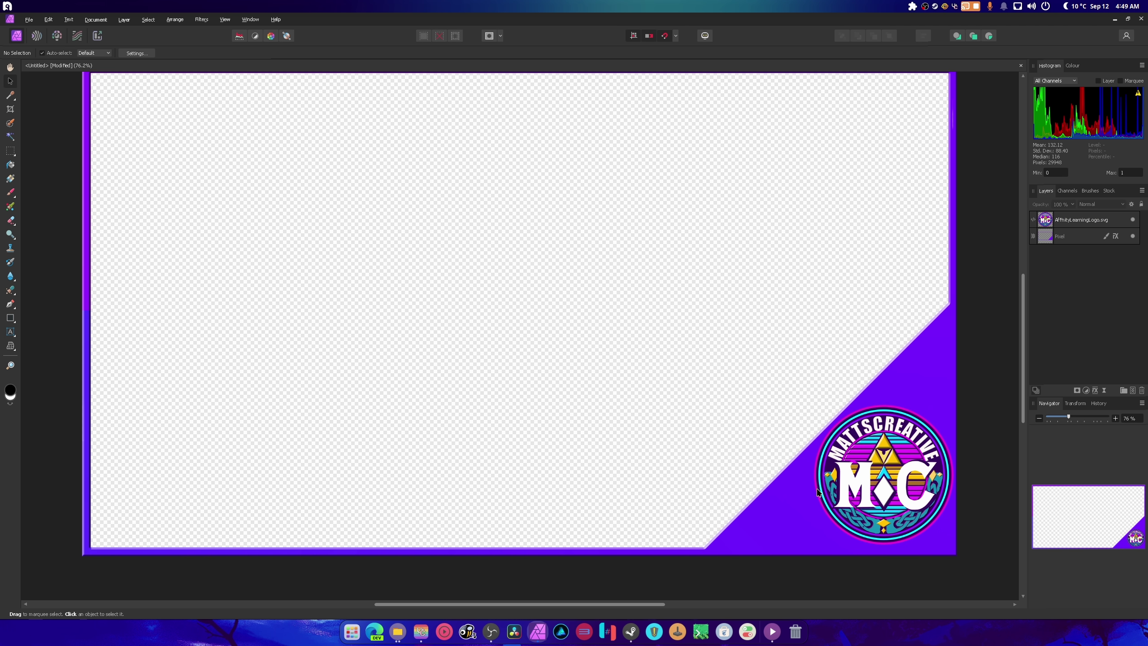
pyautogui.scroll(1, 817, 492)
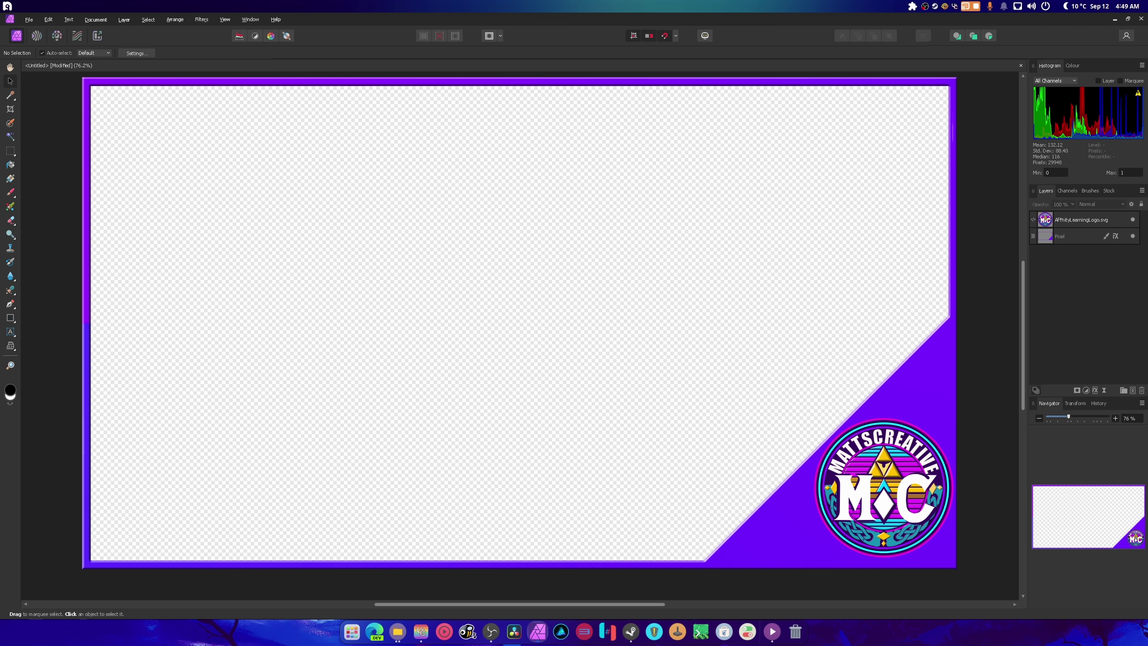
pyautogui.scroll(1, 818, 492)
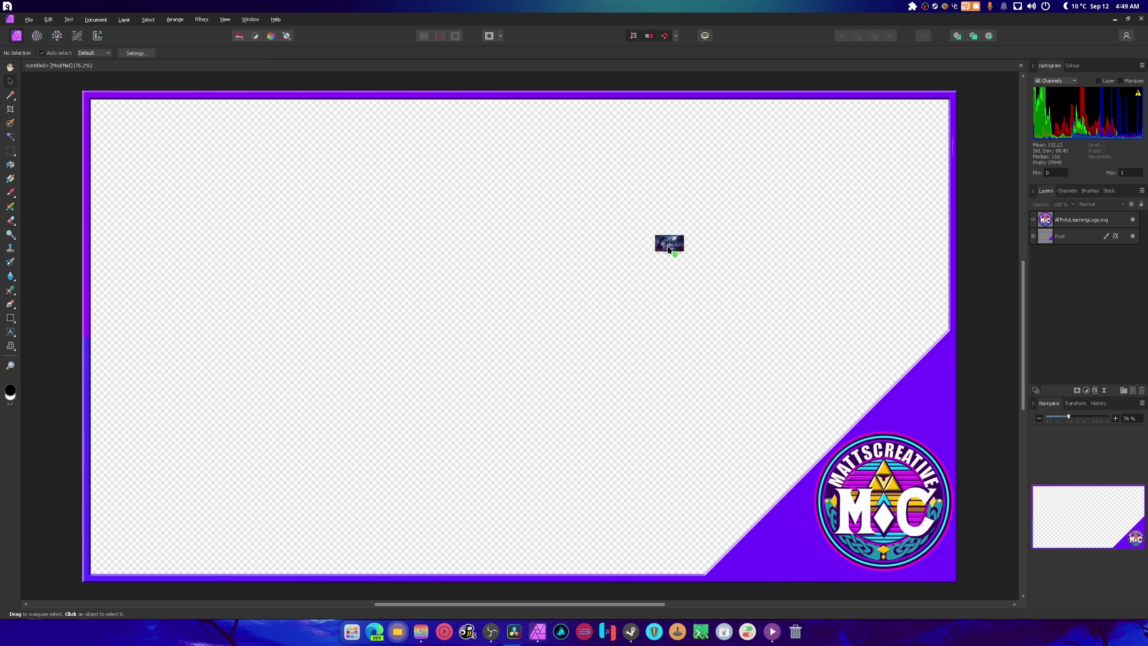
# Place the ARK artwork, move its layer beneath frame and logo, and stretch it to the frame edges.
pyautogui.moveTo(658, 246); pyautogui.dragTo(318, 222)
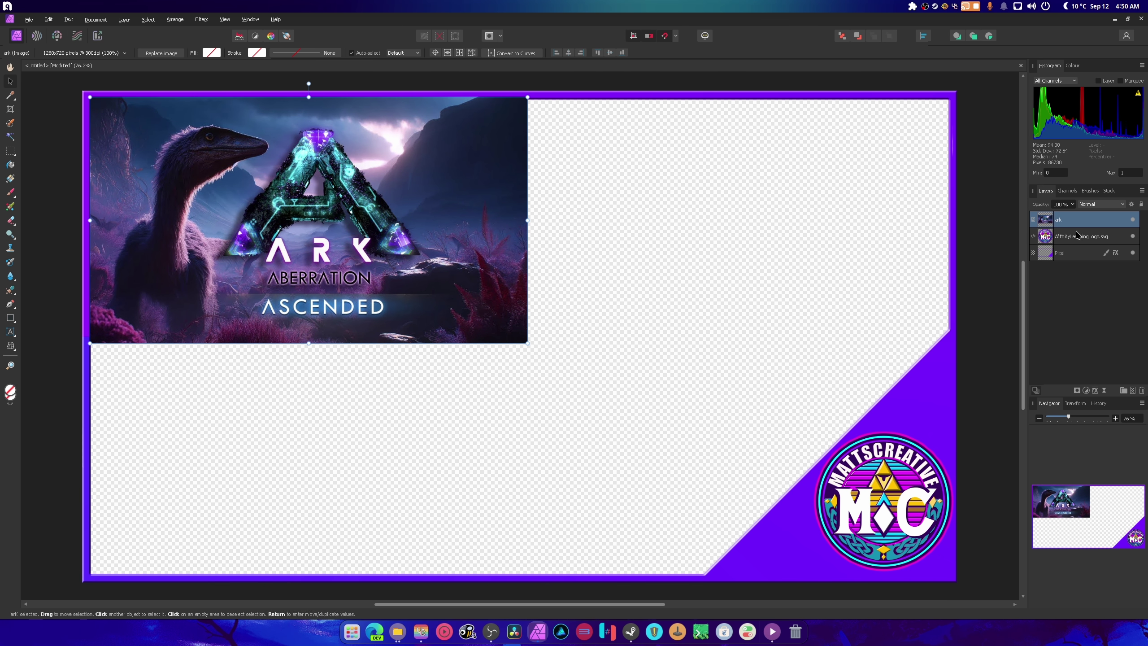
pyautogui.moveTo(1067, 229); pyautogui.dragTo(1067, 267)
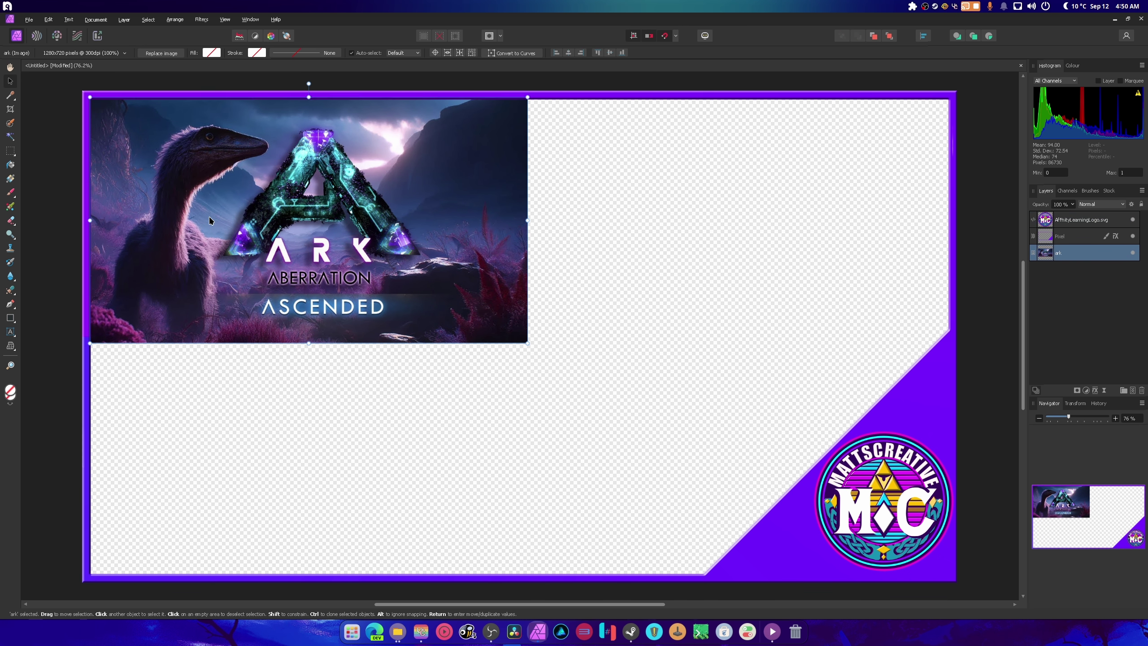
pyautogui.moveTo(211, 217); pyautogui.dragTo(208, 216)
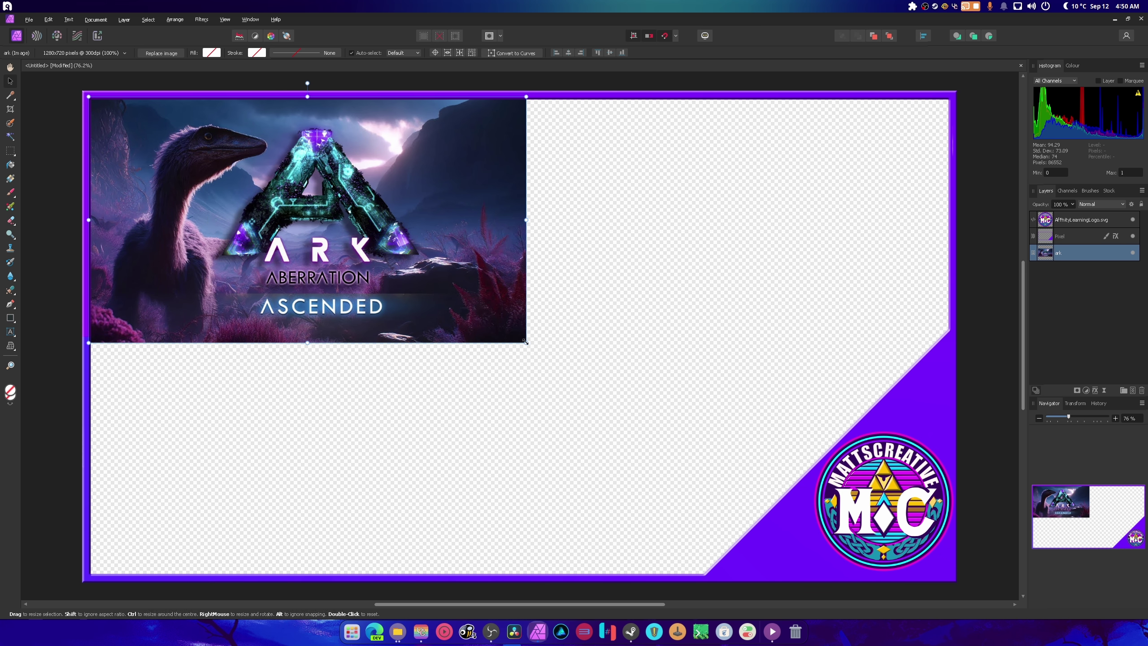
pyautogui.moveTo(525, 220); pyautogui.dragTo(945, 211)
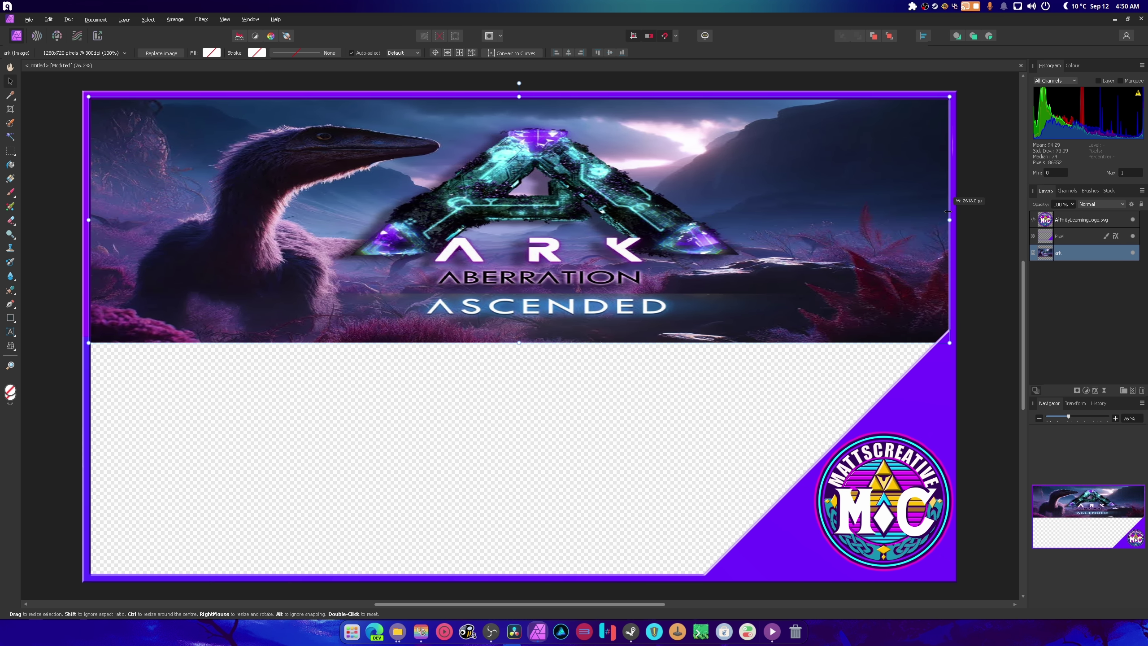
pyautogui.moveTo(948, 212); pyautogui.dragTo(948, 213)
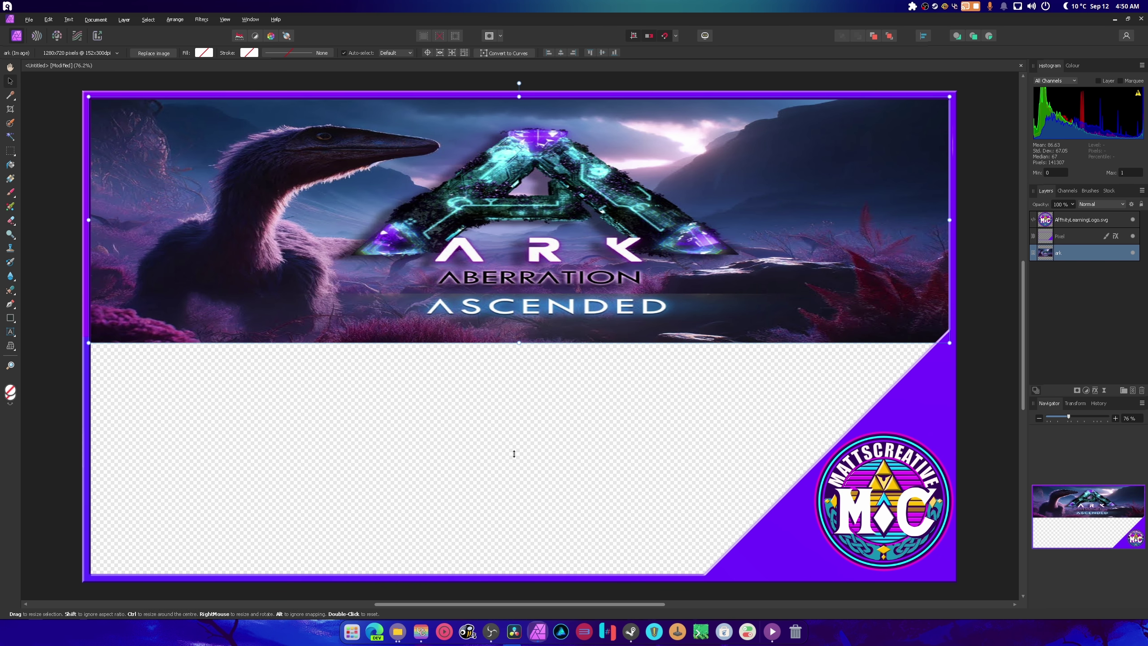
pyautogui.moveTo(513, 460); pyautogui.dragTo(513, 574)
pyautogui.click(69, 247)
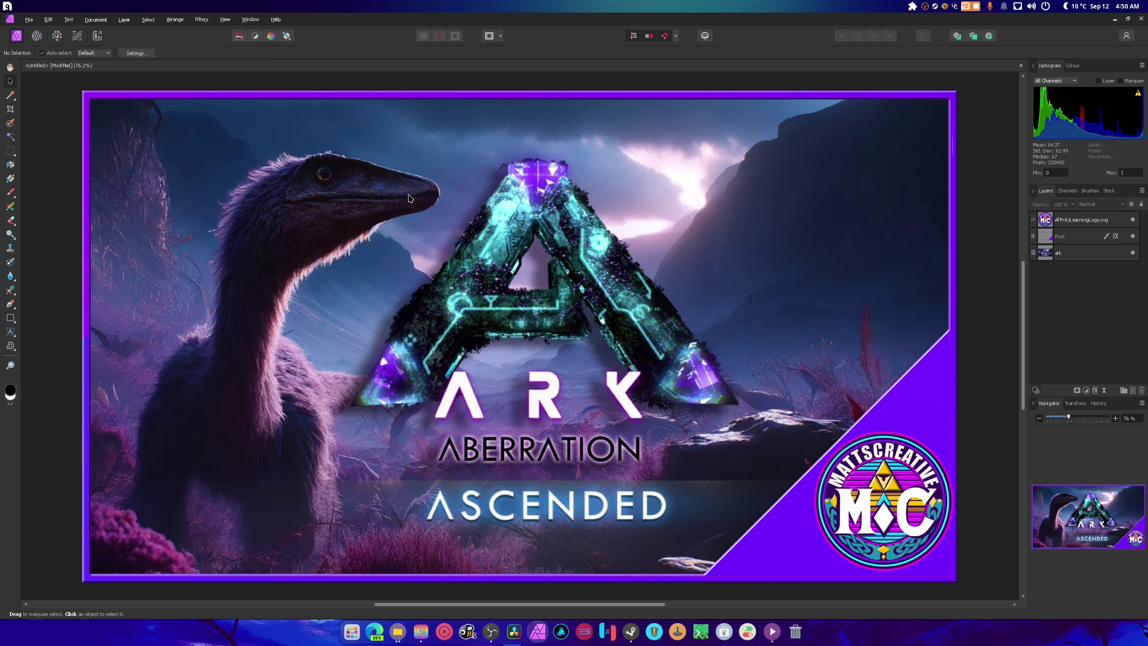